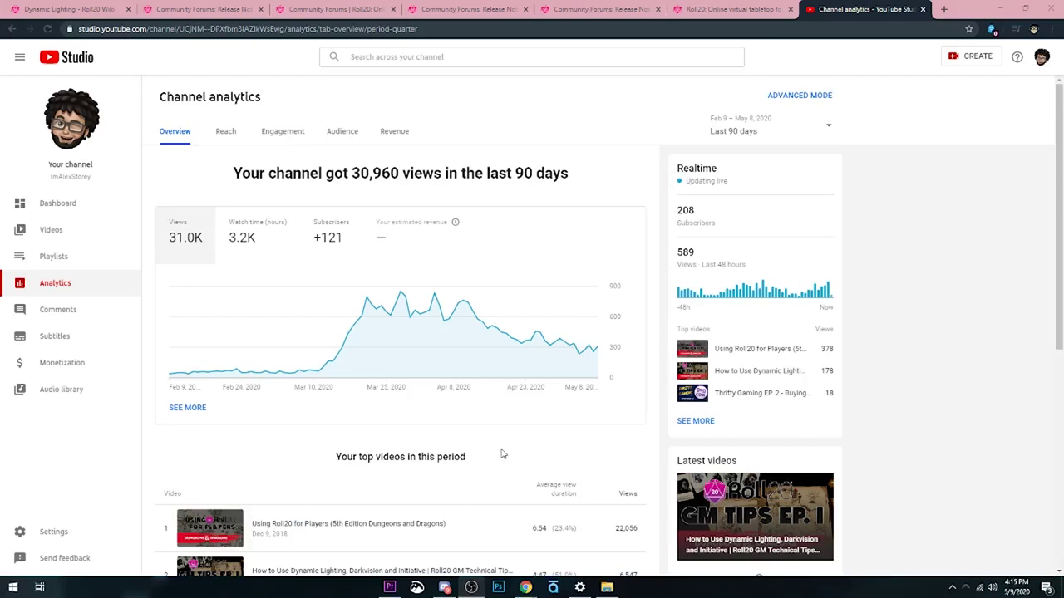
# Step: Scroll down through the Channel analytics Overview page
pyautogui.scroll(-3, 501, 451)
pyautogui.scroll(-3, 498, 451)
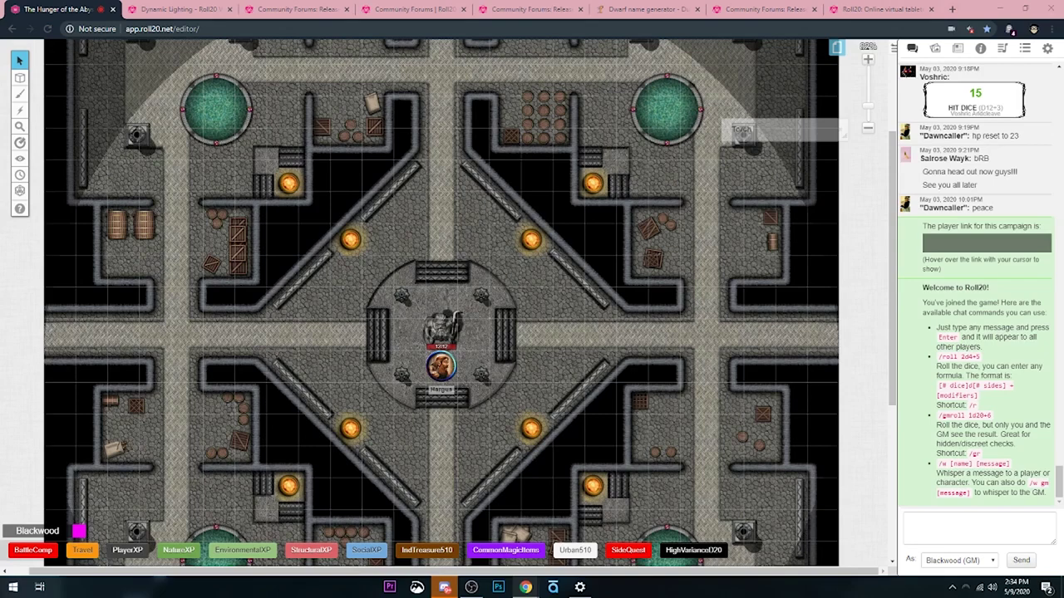
# Step: Open the Dwarven Keep page's settings from the game's page list
pyautogui.scroll(2, 440, 299)
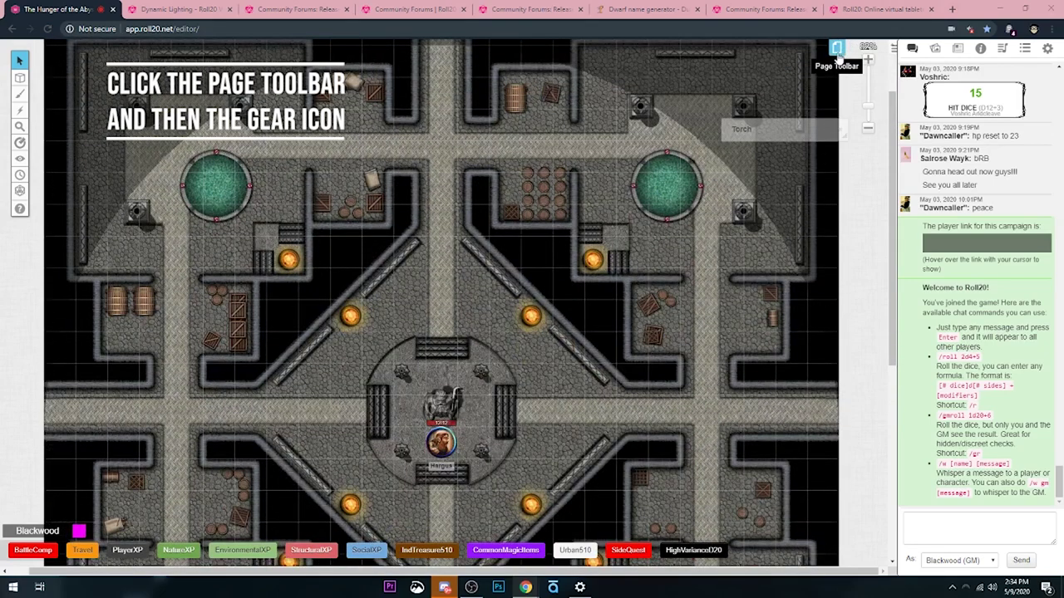
pyautogui.click(838, 49)
pyautogui.moveTo(742, 58)
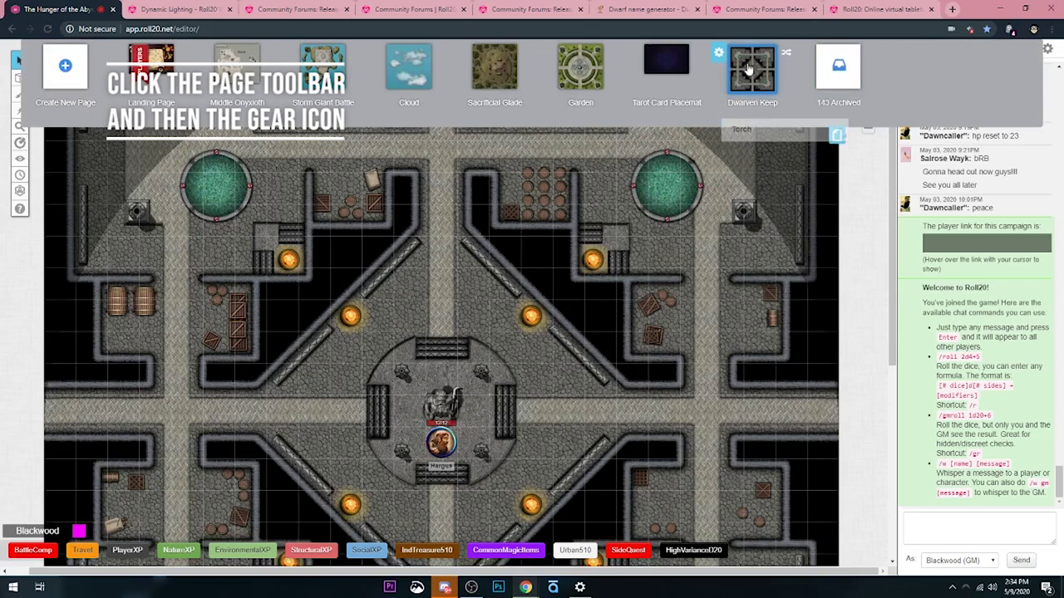
pyautogui.click(717, 53)
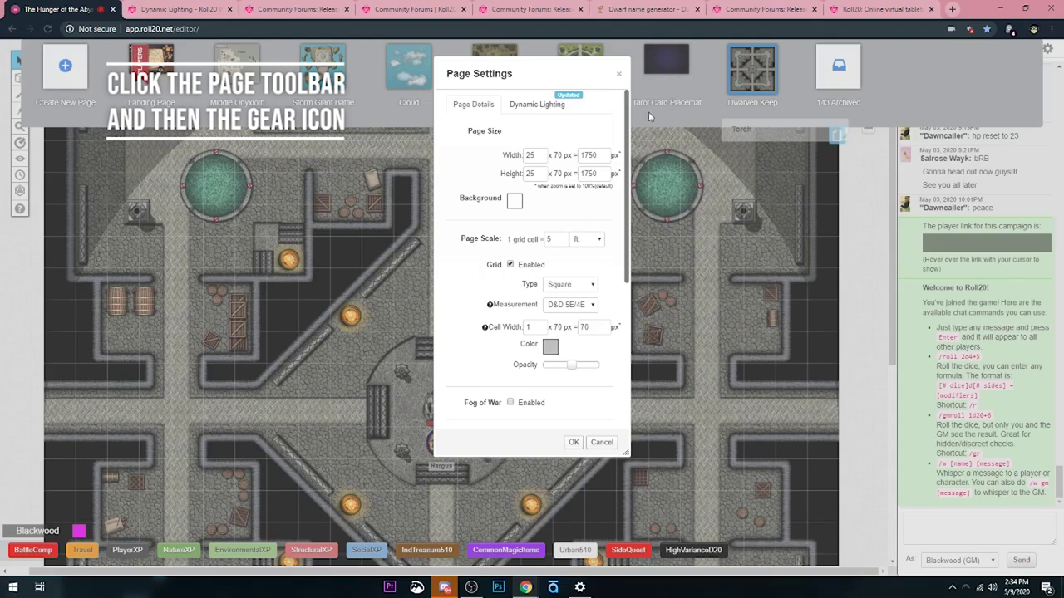
pyautogui.click(550, 105)
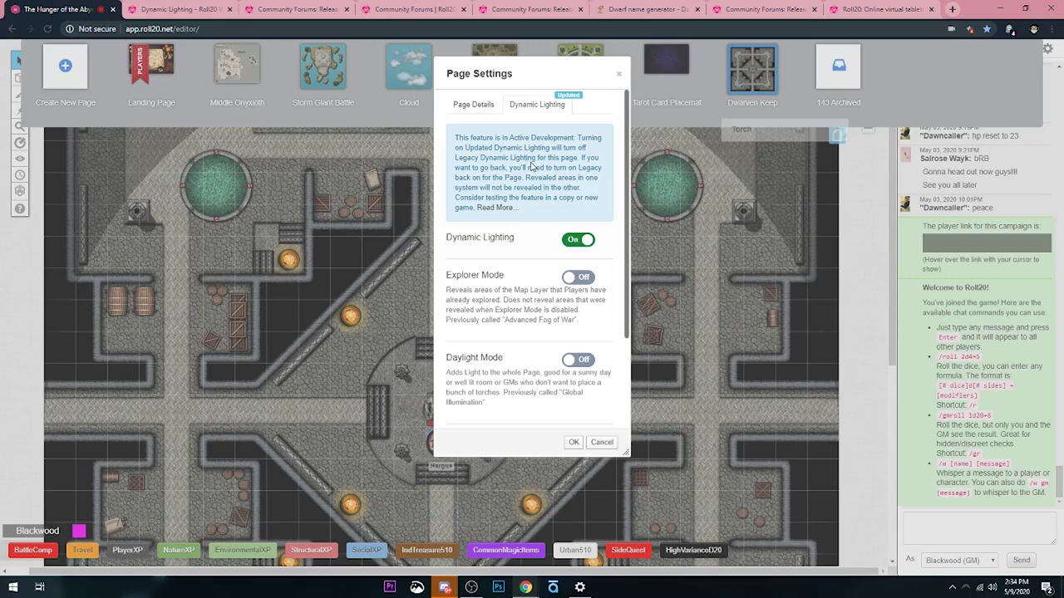
pyautogui.click(583, 244)
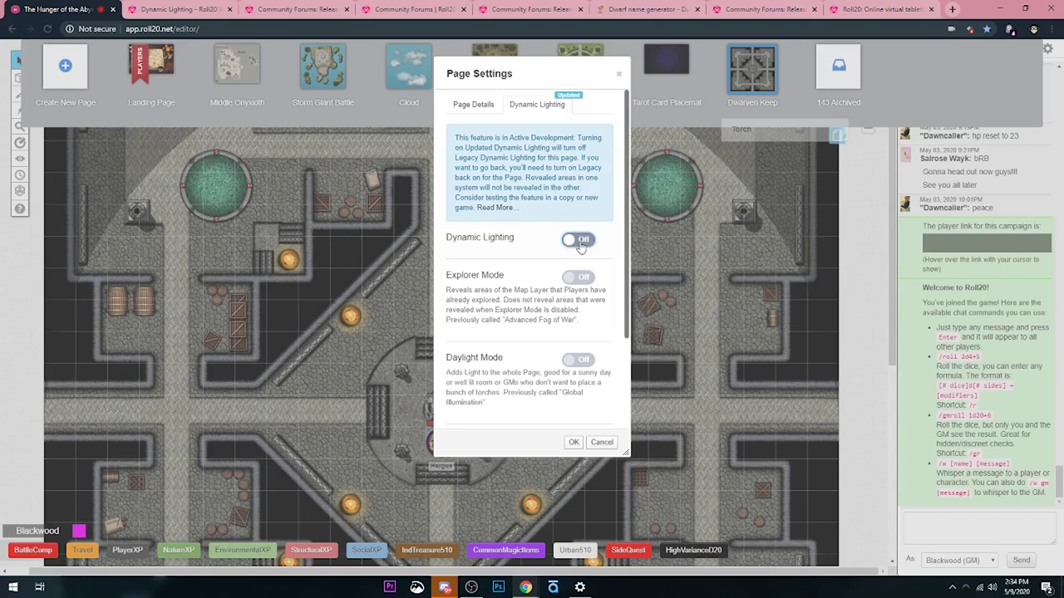
pyautogui.scroll(-1, 555, 308)
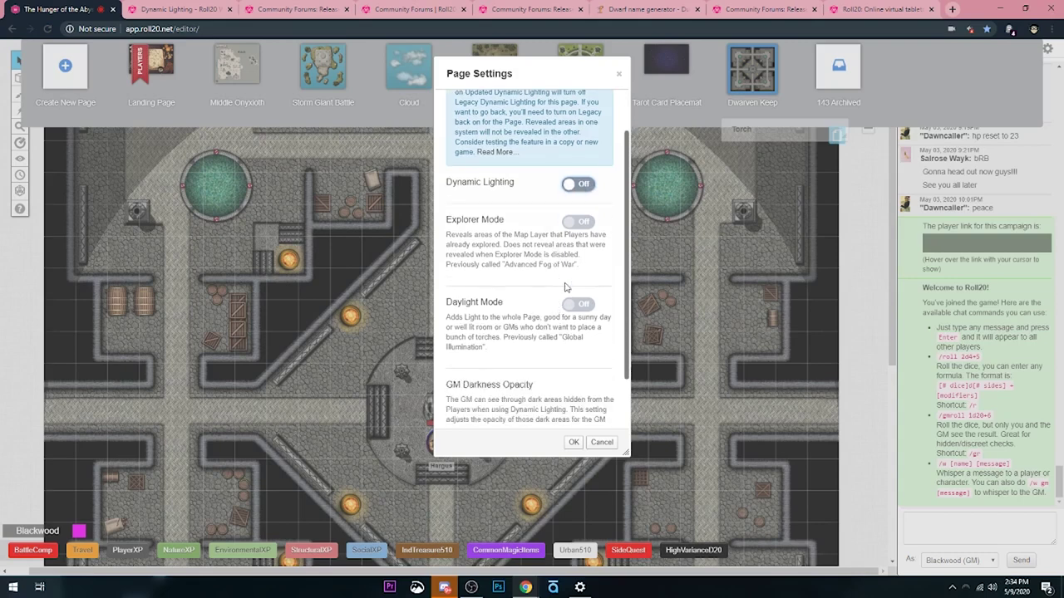
pyautogui.click(582, 187)
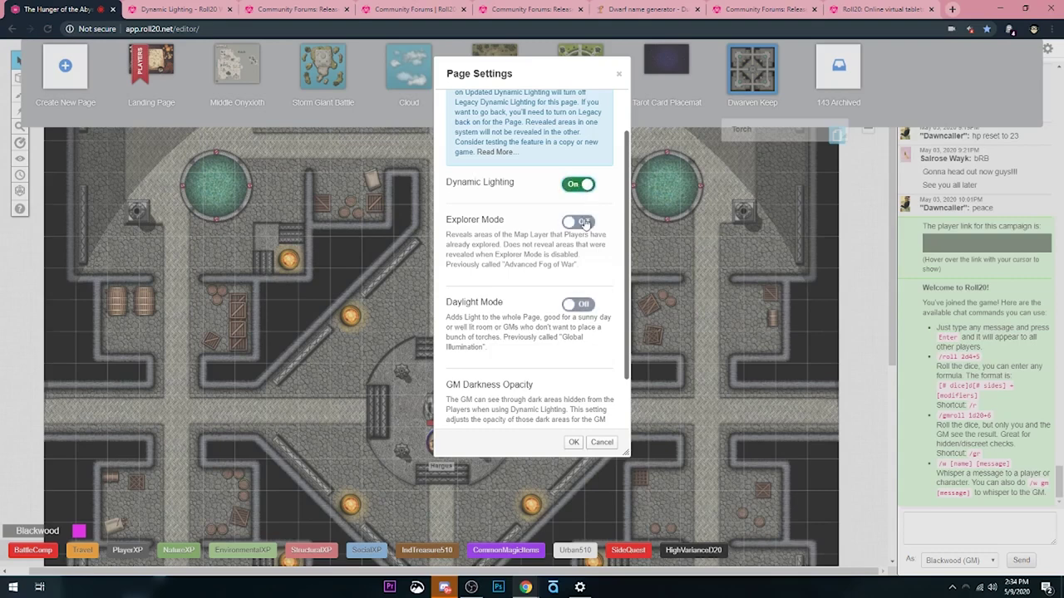
pyautogui.click(586, 186)
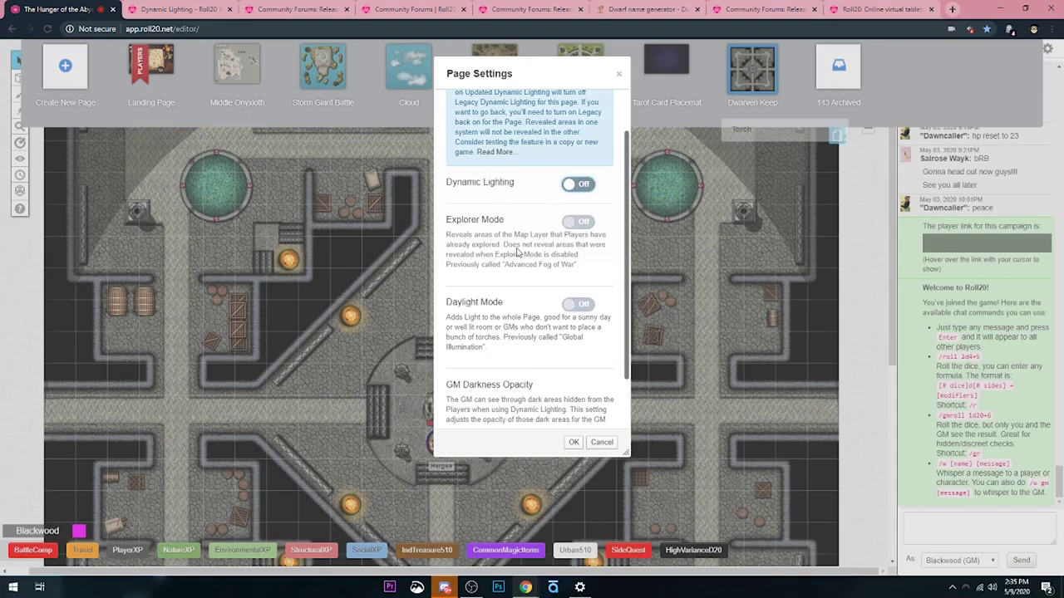
pyautogui.click(581, 185)
pyautogui.click(582, 185)
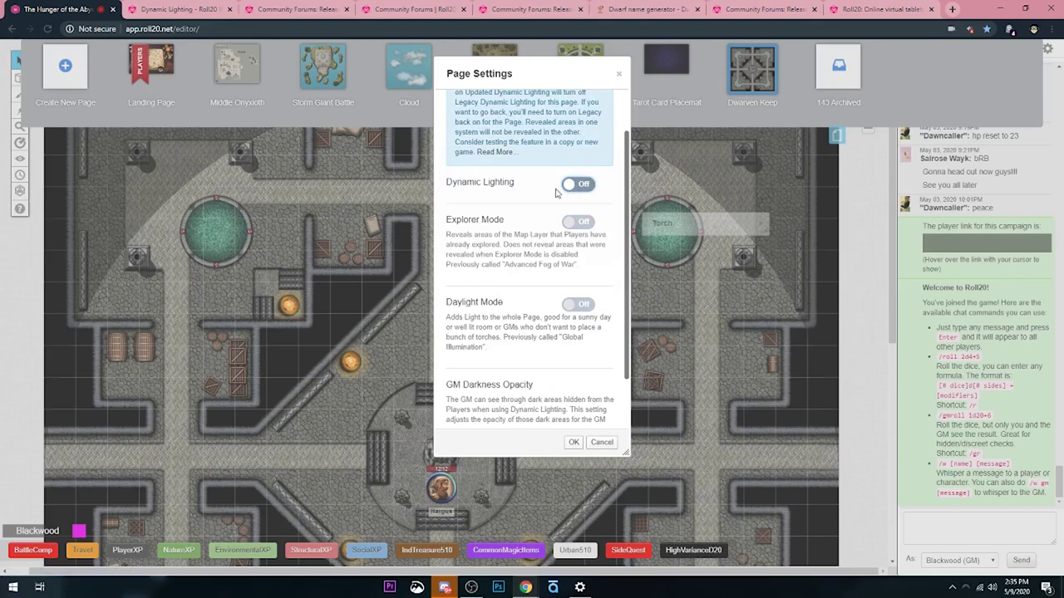
pyautogui.click(581, 192)
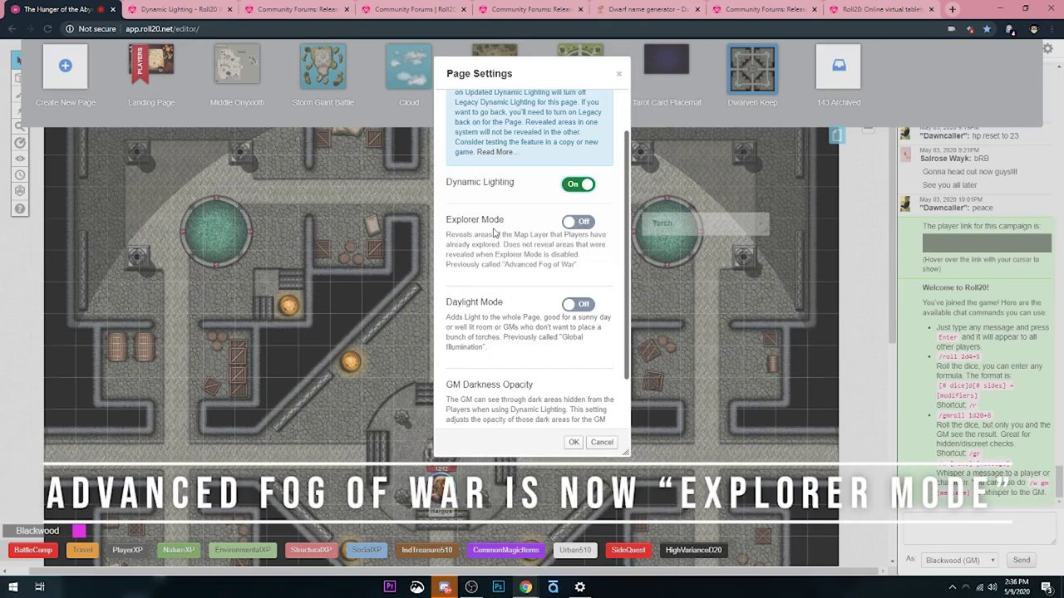
# Step: Switch Dynamic Lighting off for the Dwarven Keep page and scroll to GM Darkness Opacity
pyautogui.click(585, 185)
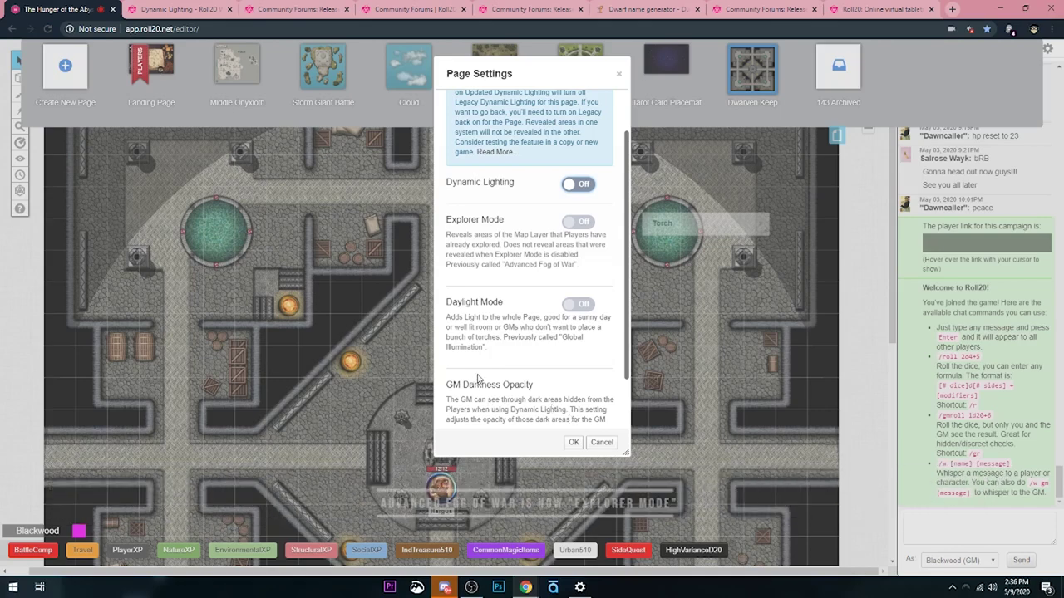
pyautogui.scroll(-1, 522, 389)
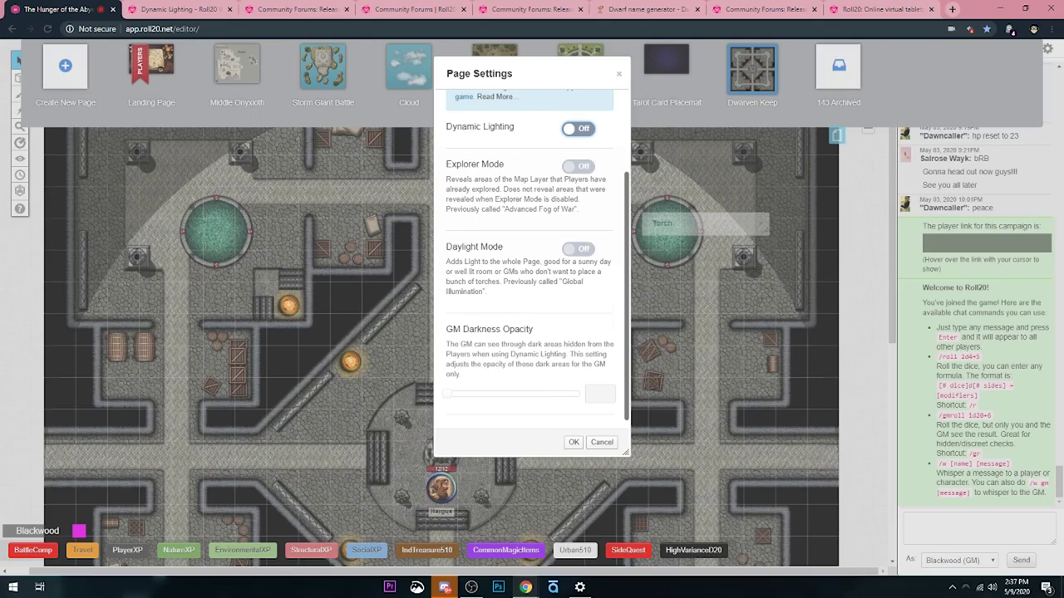
# Step: Close Page Settings and open the central token's Advanced Edit Token settings
pyautogui.click(619, 75)
pyautogui.scroll(-2, 443, 354)
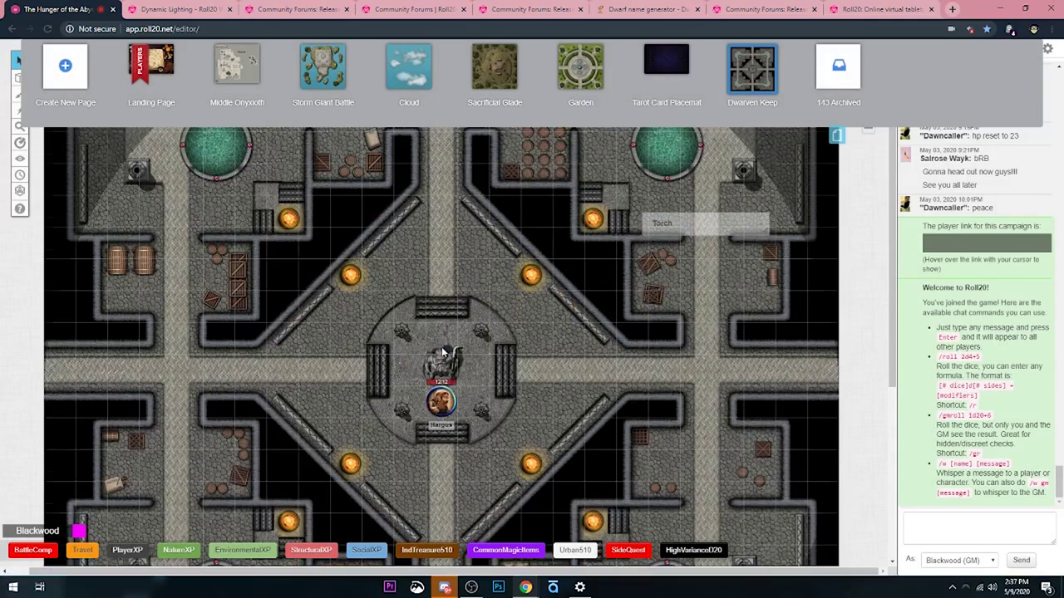
pyautogui.scroll(-1, 443, 353)
pyautogui.doubleClick(439, 356)
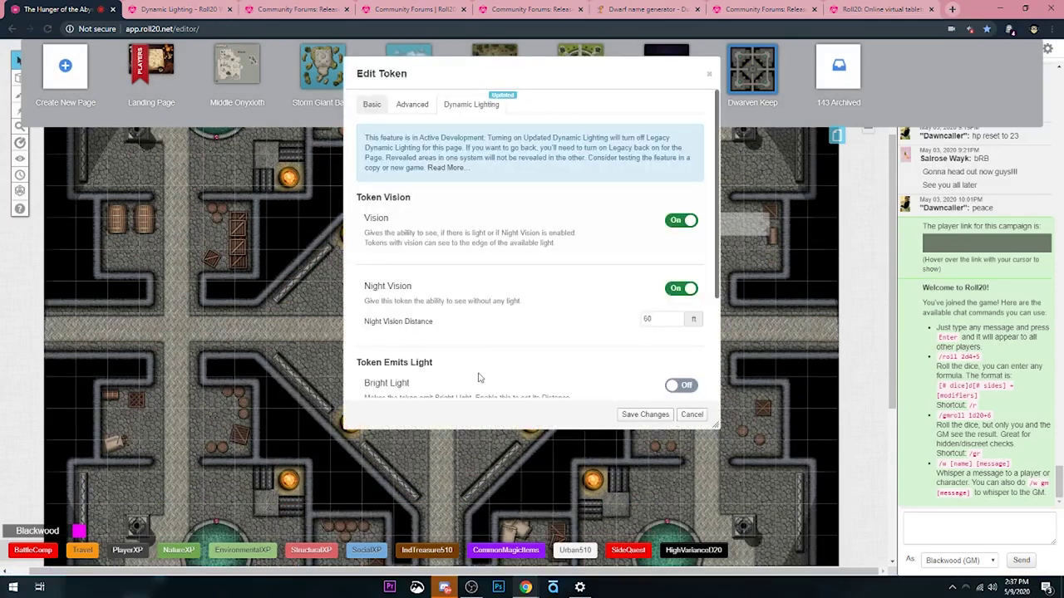
pyautogui.click(412, 104)
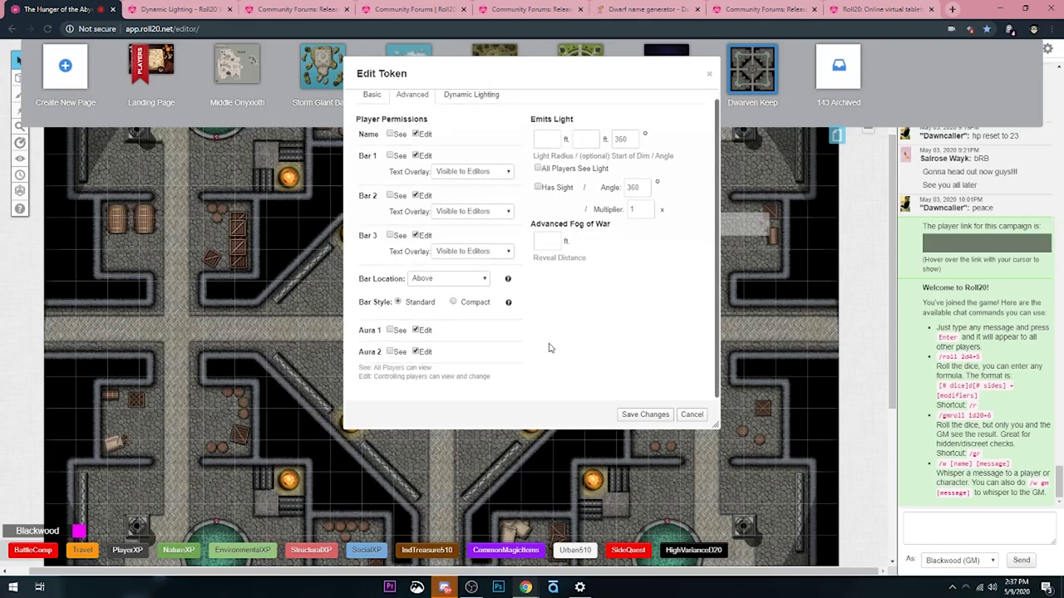
# Step: Toggle the token's Vision off and back on in its Dynamic Lighting settings
pyautogui.click(470, 108)
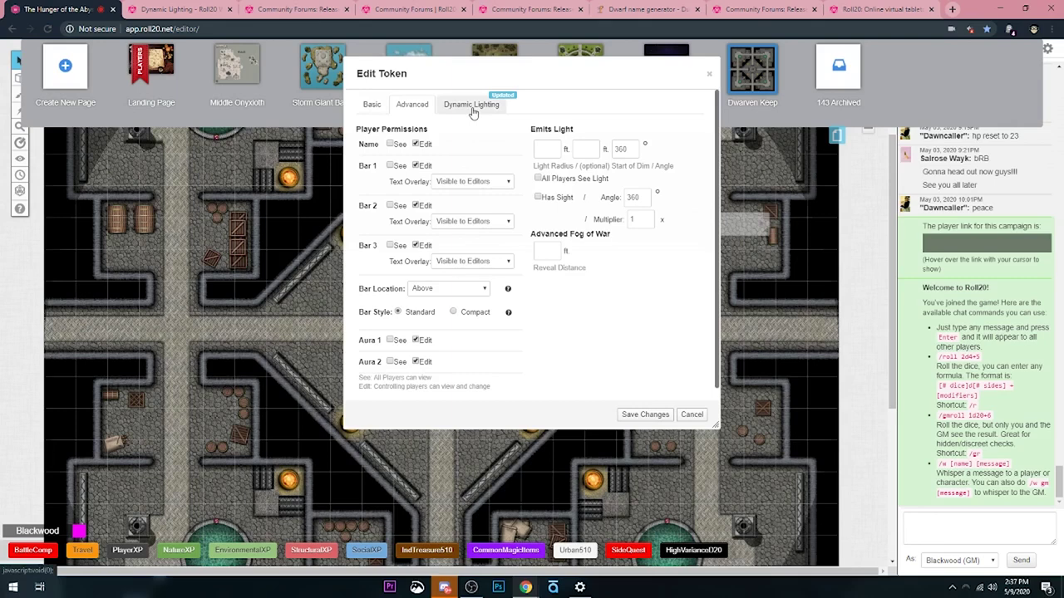
pyautogui.click(682, 220)
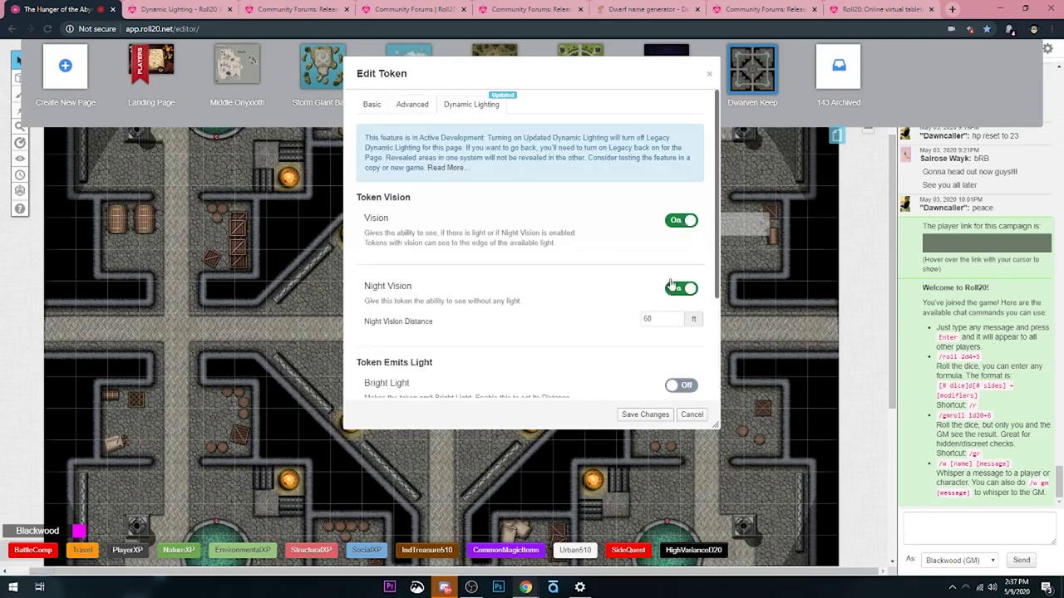
pyautogui.scroll(-1, 538, 259)
pyautogui.scroll(1, 537, 259)
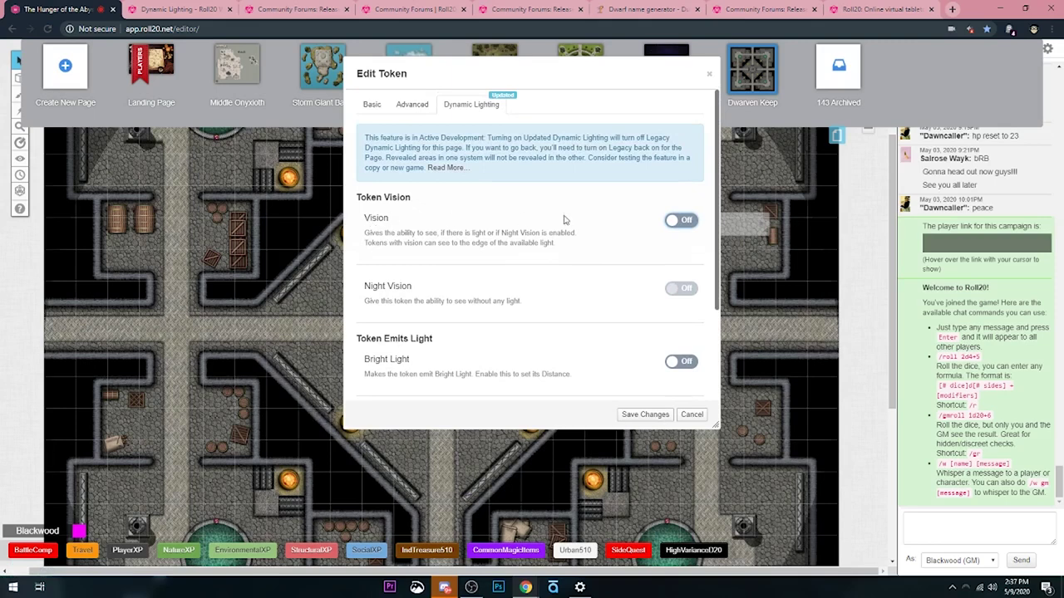
pyautogui.scroll(-2, 563, 220)
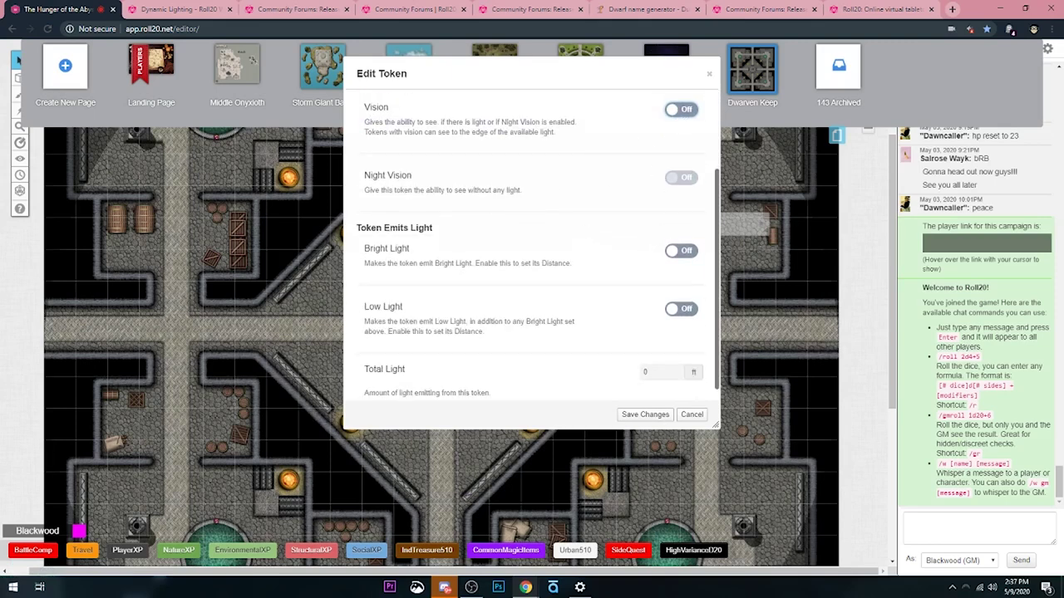
pyautogui.click(681, 110)
pyautogui.scroll(2, 544, 188)
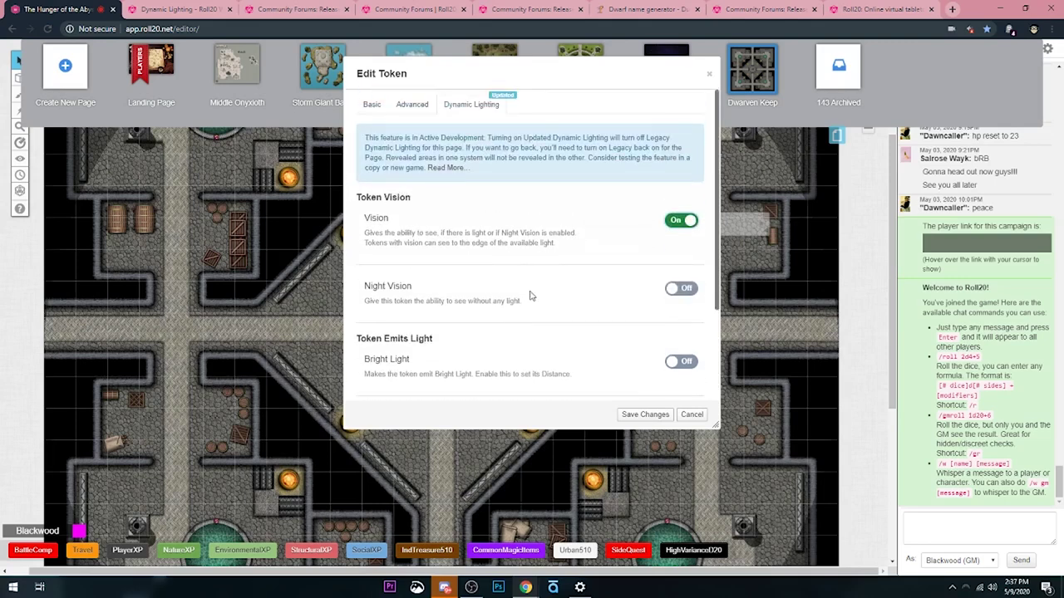
pyautogui.scroll(-1, 530, 295)
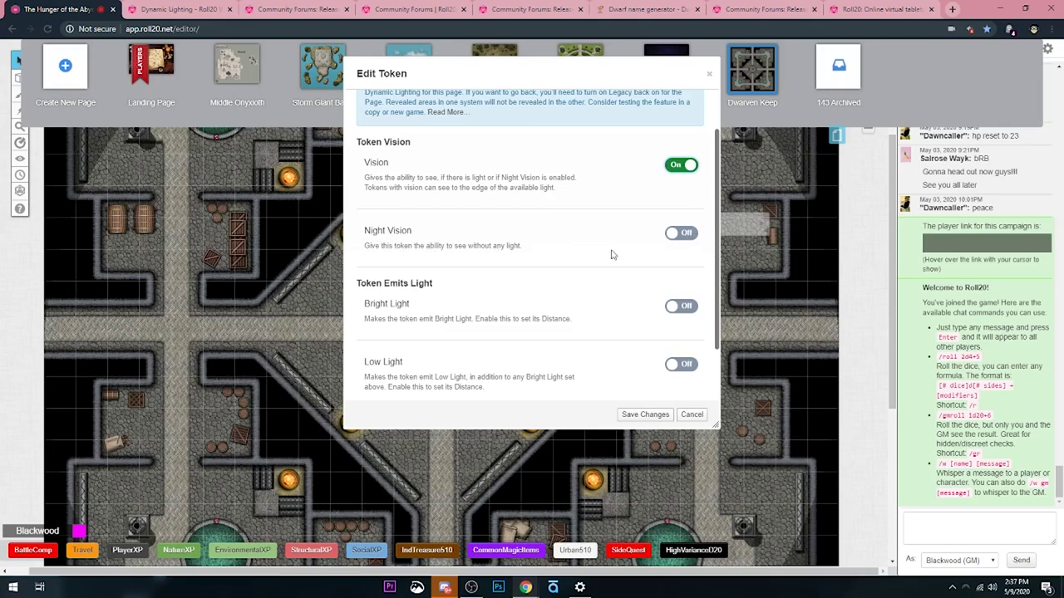
# Step: Turn on Night Vision and review its distance field, left at 60 ft
pyautogui.click(679, 239)
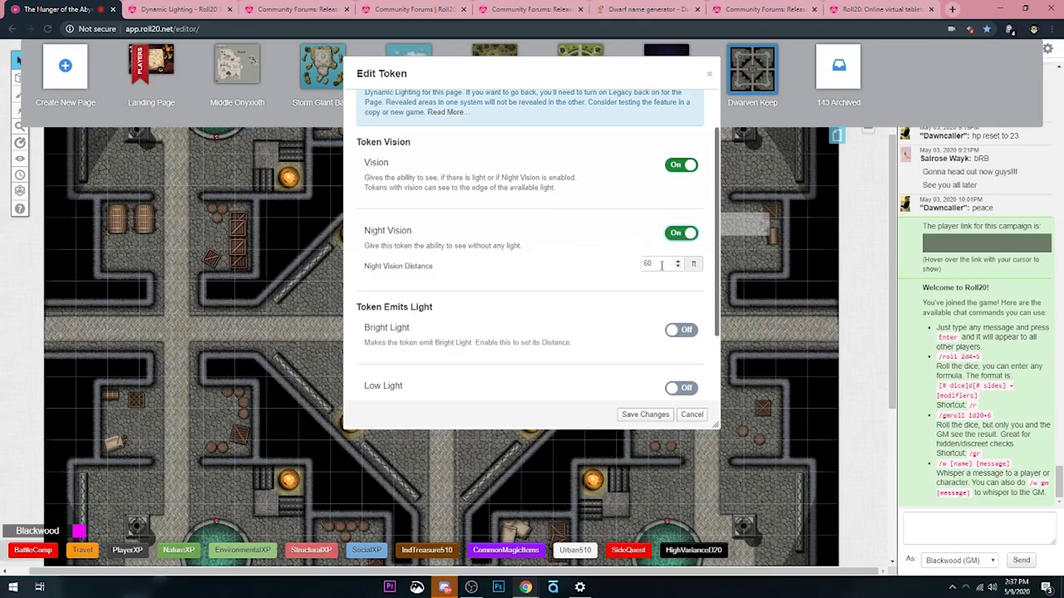
pyautogui.moveTo(662, 264); pyautogui.dragTo(641, 271)
pyautogui.click(657, 283)
pyautogui.doubleClick(652, 265)
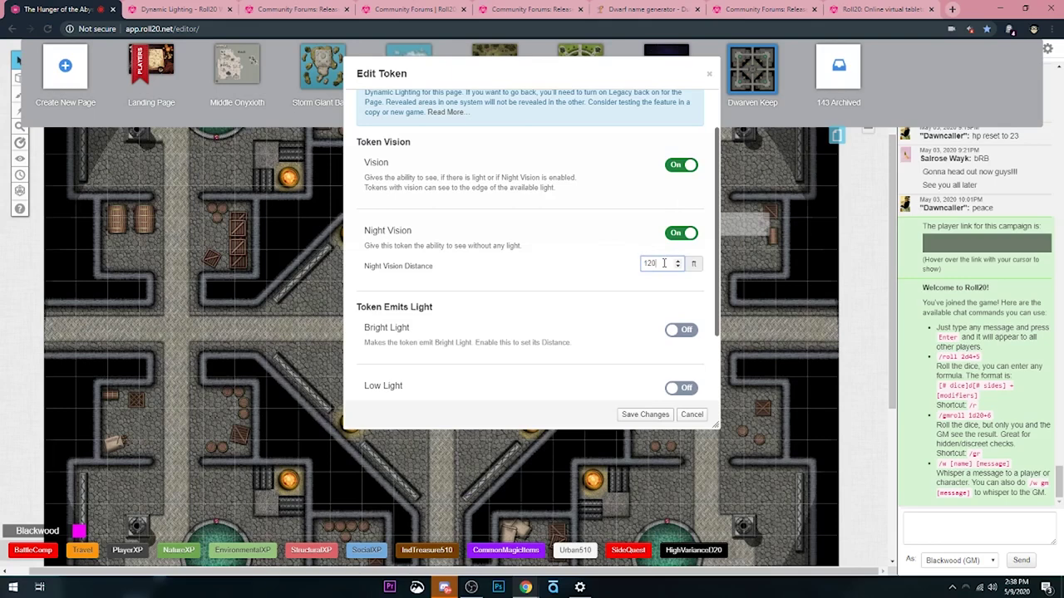
pyautogui.moveTo(665, 263); pyautogui.dragTo(628, 260)
pyautogui.scroll(-1, 657, 296)
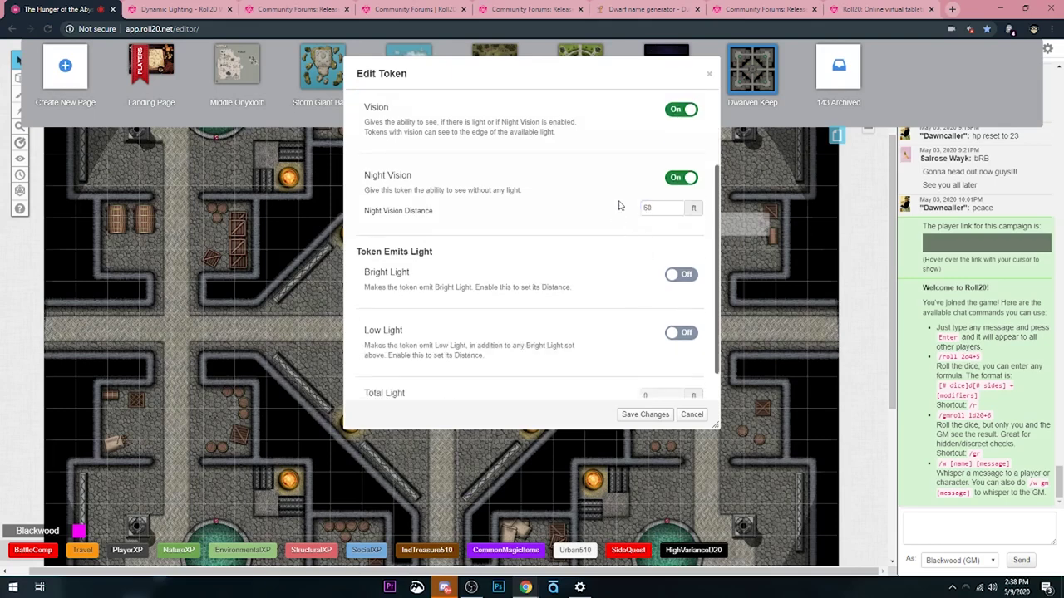
pyautogui.scroll(-1, 628, 250)
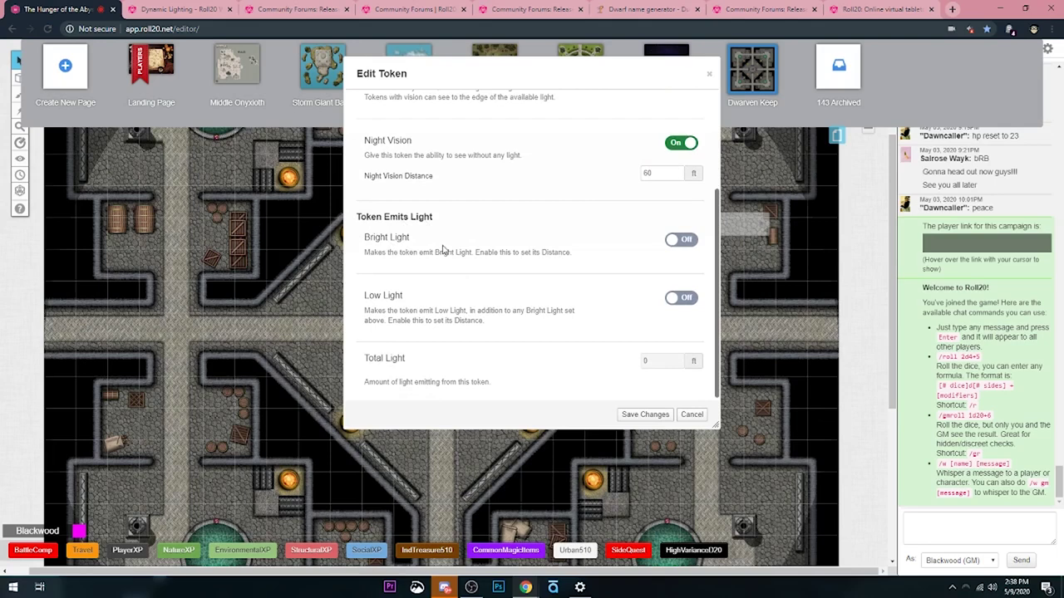
# Step: Erase the token's legacy 40 ft light radius and dim light start values
pyautogui.scroll(3, 452, 275)
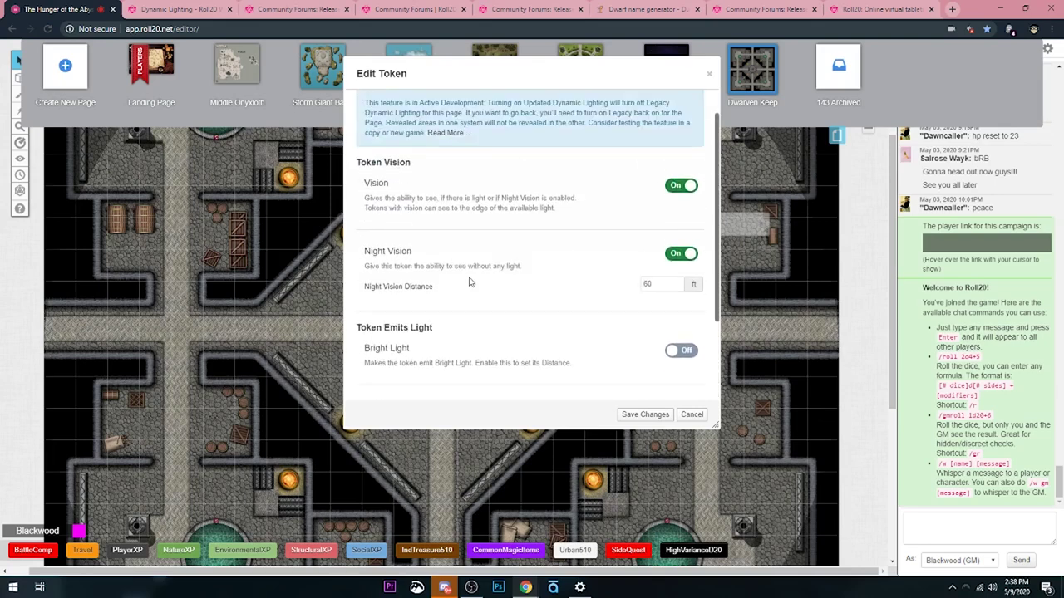
pyautogui.scroll(1, 469, 283)
pyautogui.click(424, 106)
pyautogui.click(554, 149)
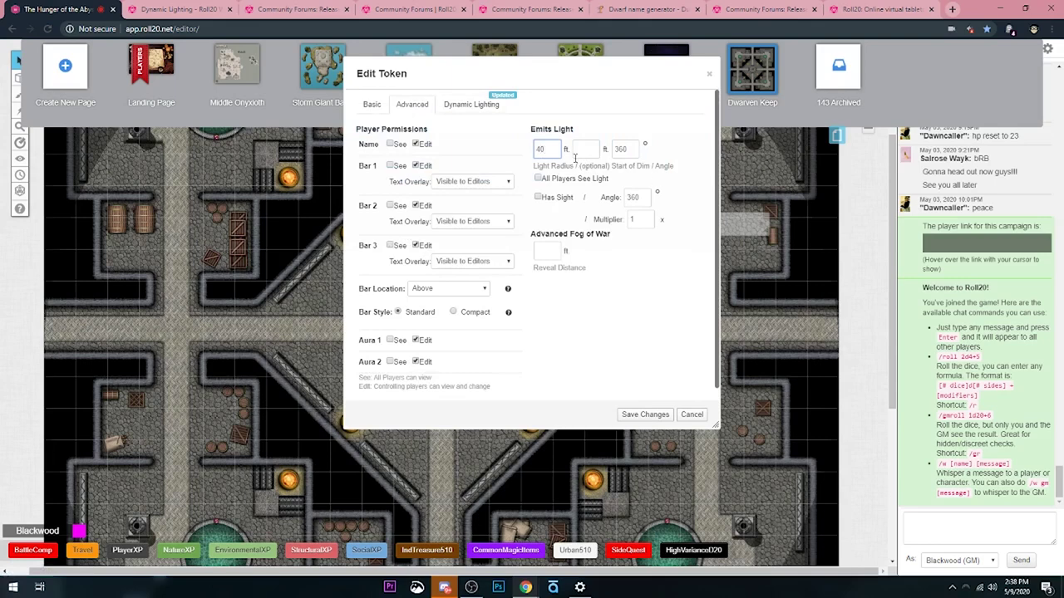
pyautogui.click(582, 149)
pyautogui.click(538, 149)
pyautogui.click(586, 149)
pyautogui.press('BackSpace')
pyautogui.press('BackSpace')
pyautogui.doubleClick(540, 149)
pyautogui.press('BackSpace')
pyautogui.click(473, 104)
pyautogui.scroll(-3, 503, 249)
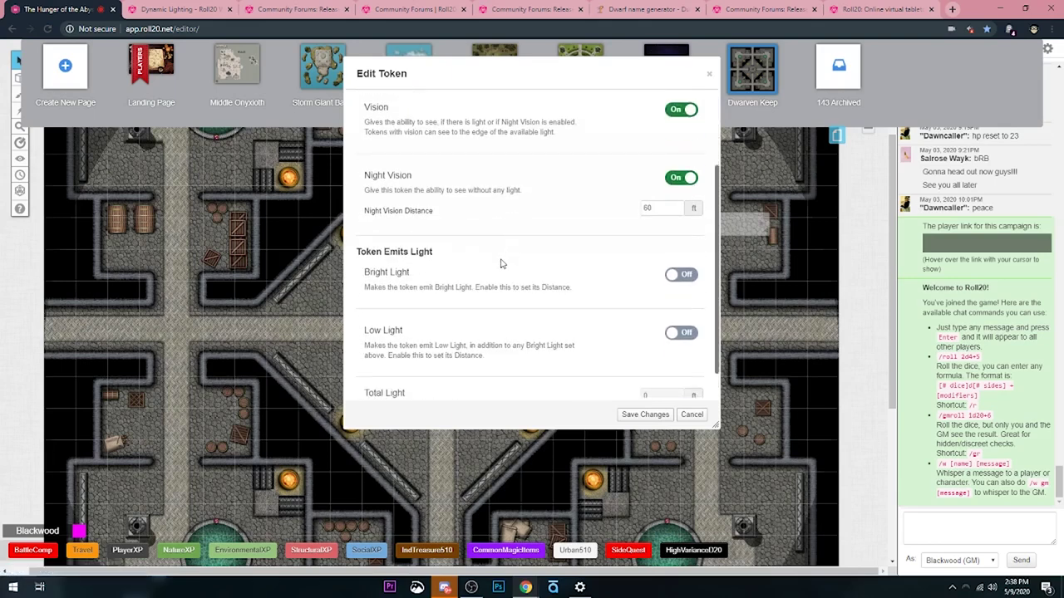
pyautogui.scroll(-1, 439, 283)
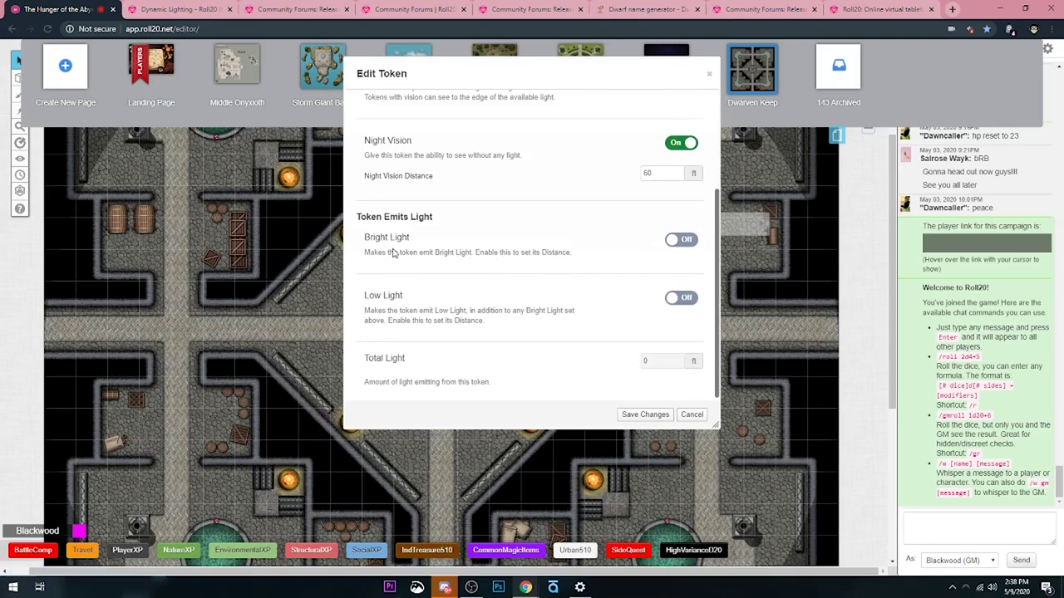
# Step: Turn on Bright Light and open the Torch compendium entry beside the token settings
pyautogui.click(681, 241)
pyautogui.moveTo(551, 79); pyautogui.dragTo(359, 90)
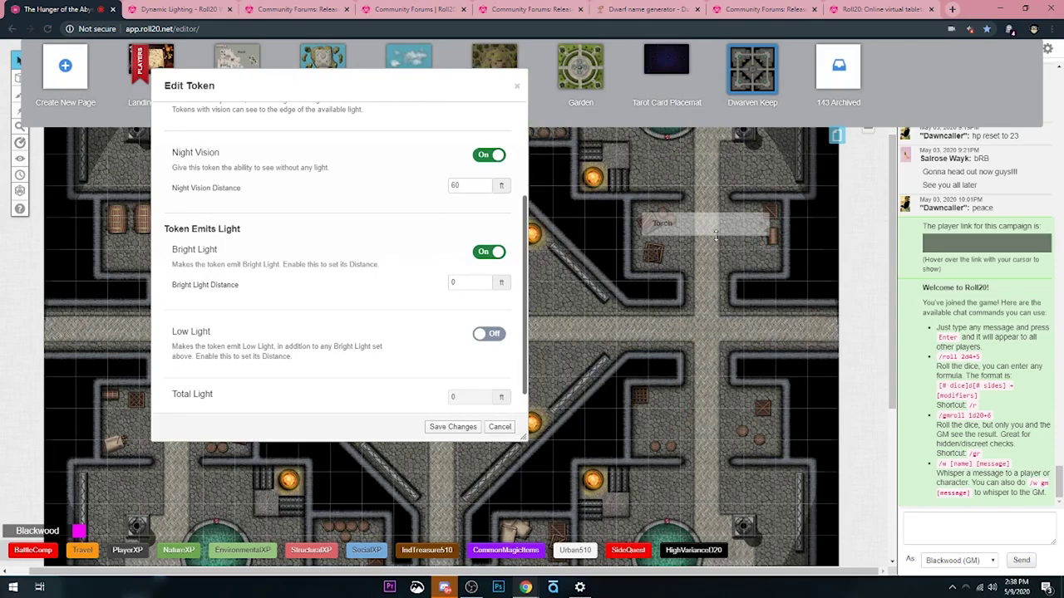
pyautogui.moveTo(382, 93); pyautogui.dragTo(336, 149)
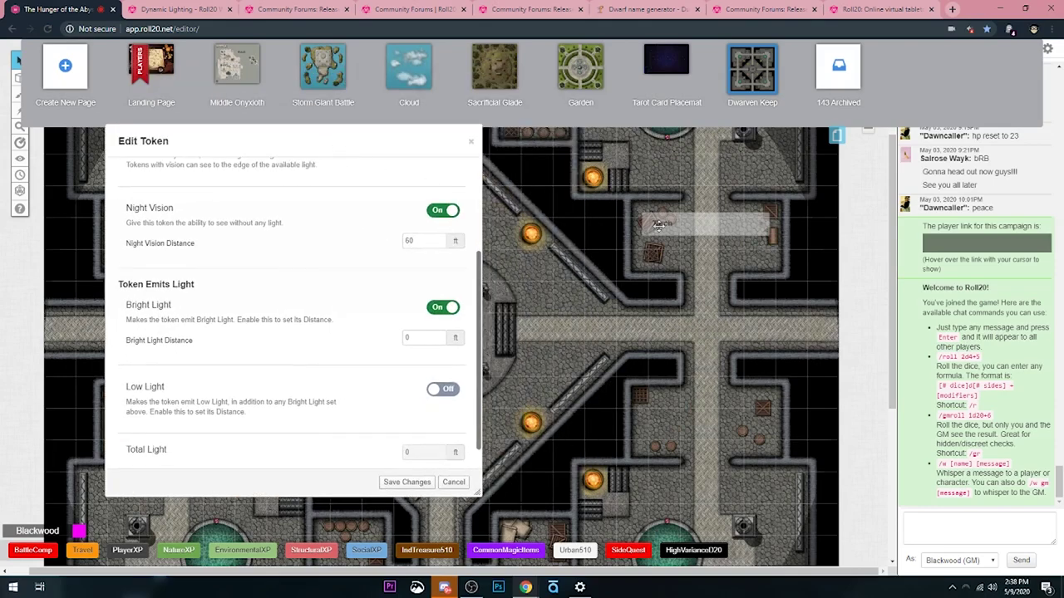
pyautogui.doubleClick(677, 226)
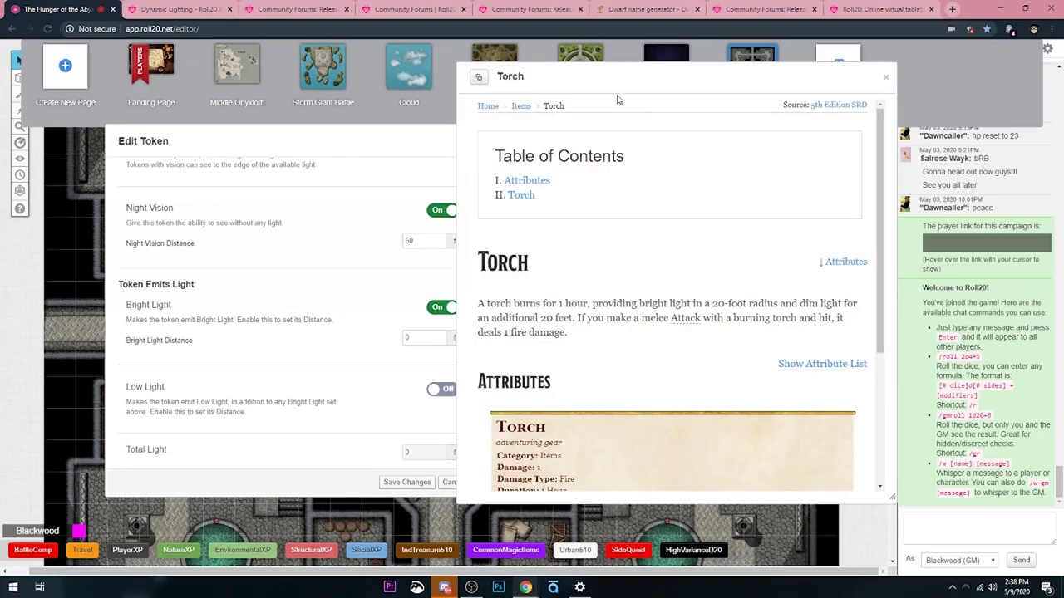
pyautogui.moveTo(615, 102); pyautogui.dragTo(694, 85)
# Step: Read the Torch entry's 20-foot bright radius and extra 20 feet of dim light
pyautogui.scroll(-1, 652, 292)
pyautogui.scroll(3, 323, 309)
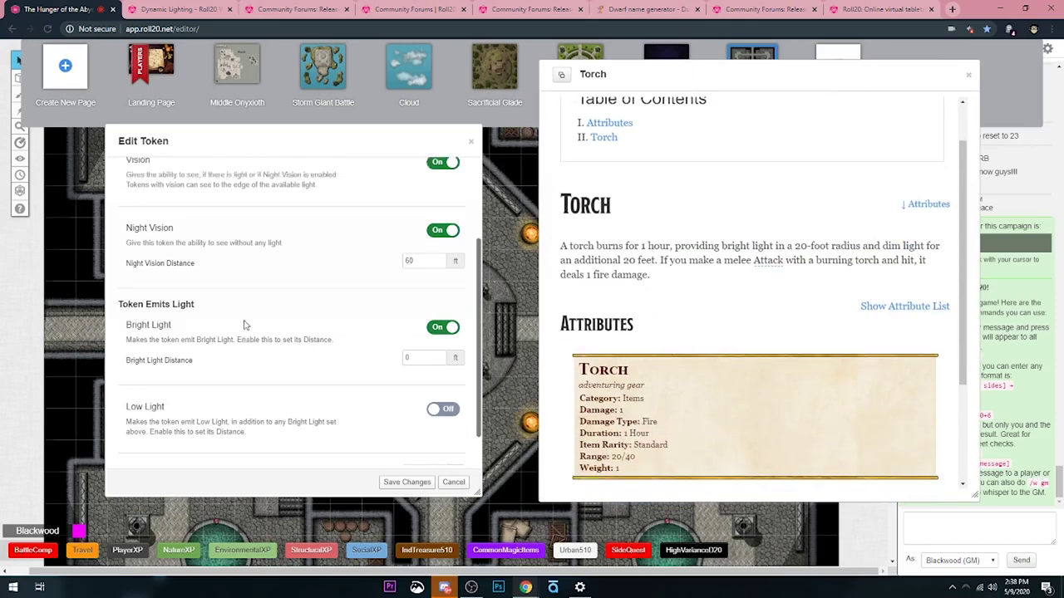
pyautogui.scroll(-2, 250, 272)
pyautogui.scroll(-1, 249, 271)
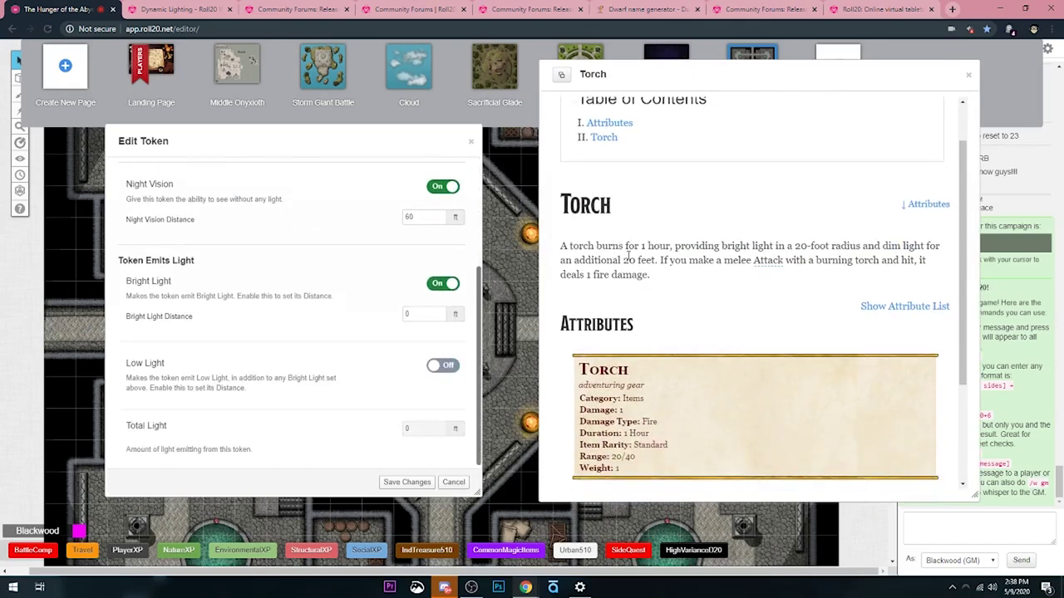
pyautogui.moveTo(790, 246); pyautogui.dragTo(913, 246)
pyautogui.click(925, 246)
pyautogui.moveTo(639, 260); pyautogui.dragTo(834, 246)
pyautogui.doubleClick(831, 246)
pyautogui.moveTo(621, 260); pyautogui.dragTo(655, 261)
pyautogui.click(592, 275)
# Step: Set Bright Light to 20 ft and turn Low Light on at 20 ft
pyautogui.doubleClick(410, 313)
pyautogui.write('20')
pyautogui.click(437, 366)
pyautogui.doubleClick(408, 405)
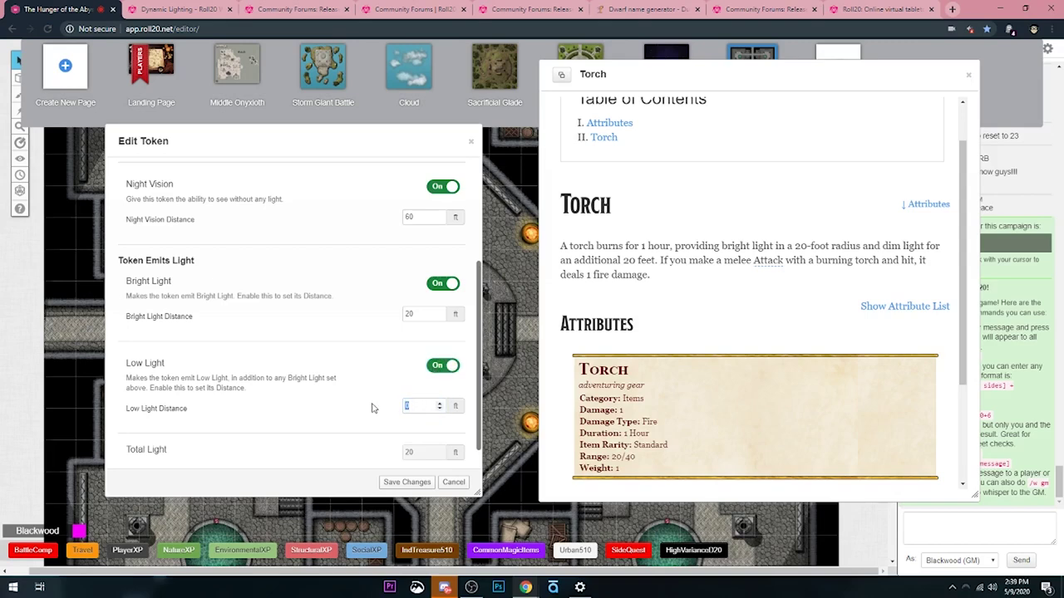
pyautogui.write('20')
pyautogui.click(370, 408)
pyautogui.scroll(-1, 358, 416)
pyautogui.scroll(2, 414, 421)
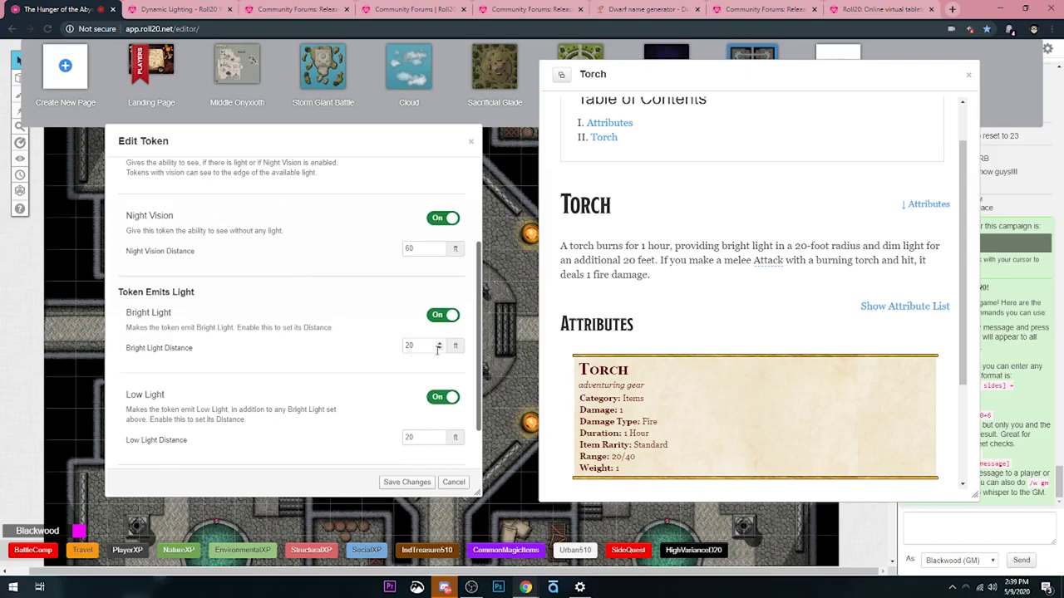
pyautogui.scroll(-2, 432, 307)
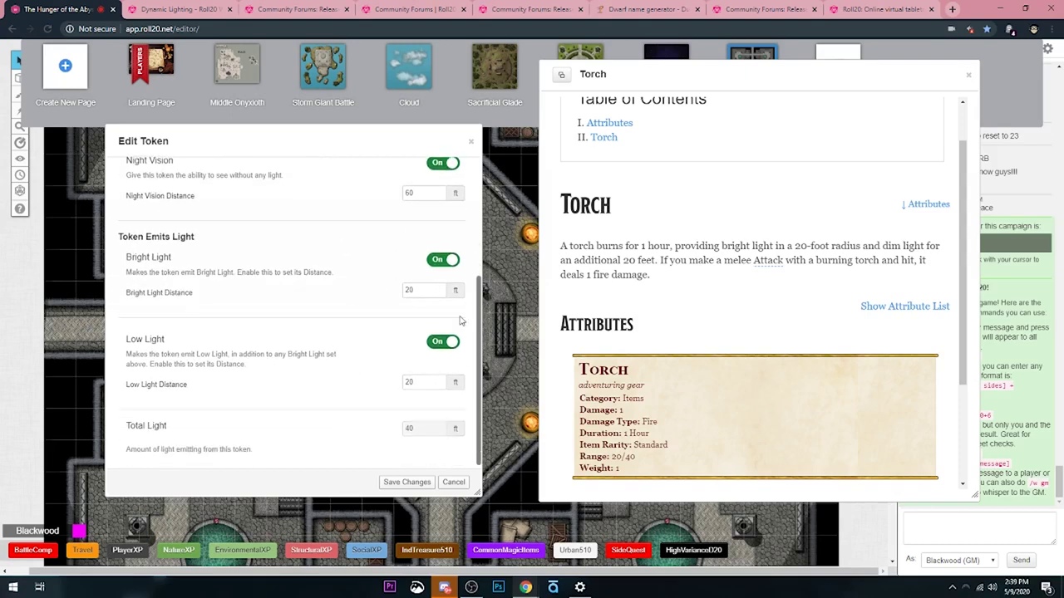
pyautogui.scroll(7, 385, 368)
pyautogui.scroll(-7, 285, 308)
pyautogui.scroll(7, 283, 305)
pyautogui.scroll(-7, 384, 416)
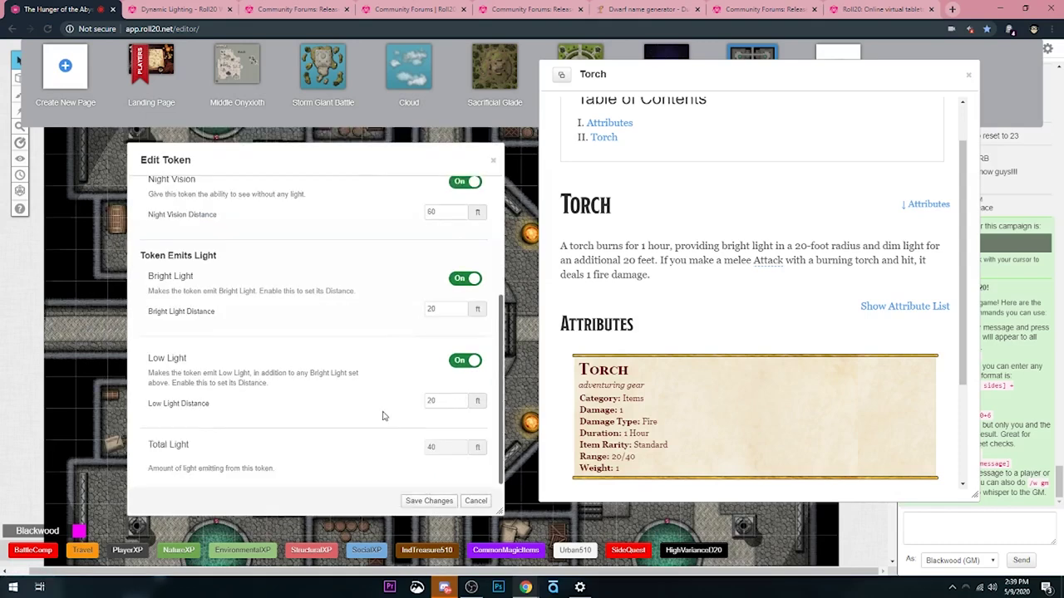
# Step: Turn off the token's Low Light, Bright Light, Night Vision and Vision, and save
pyautogui.click(469, 366)
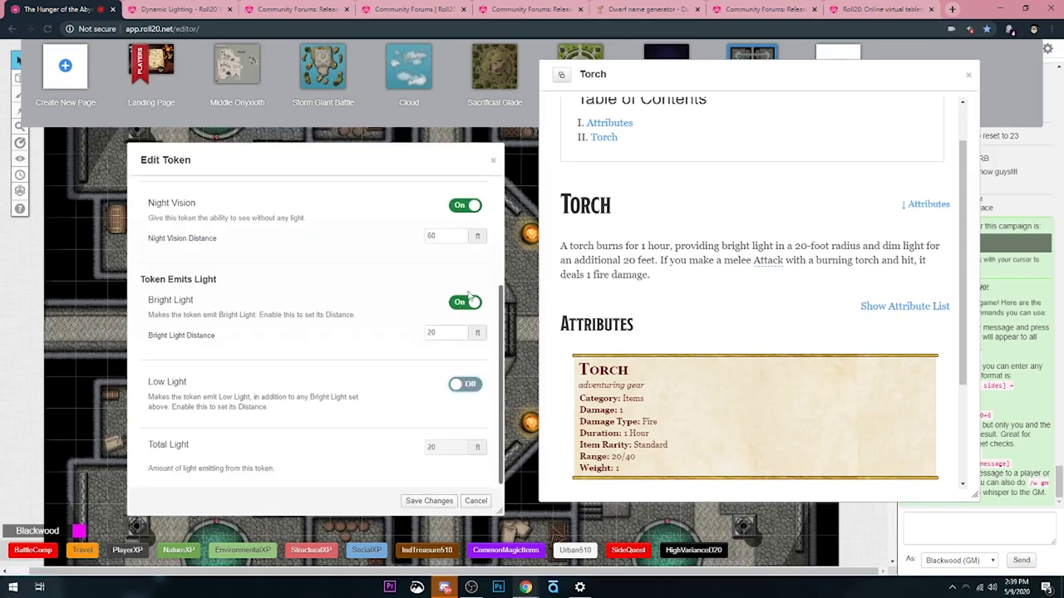
pyautogui.click(470, 301)
pyautogui.click(469, 231)
pyautogui.scroll(5, 468, 282)
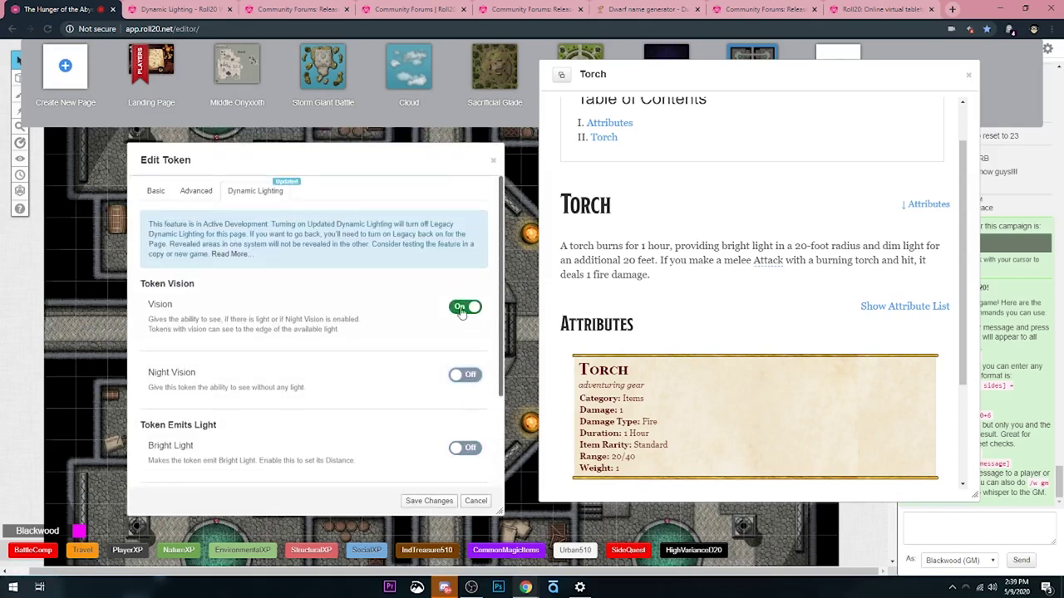
pyautogui.click(466, 304)
pyautogui.moveTo(452, 166); pyautogui.dragTo(483, 164)
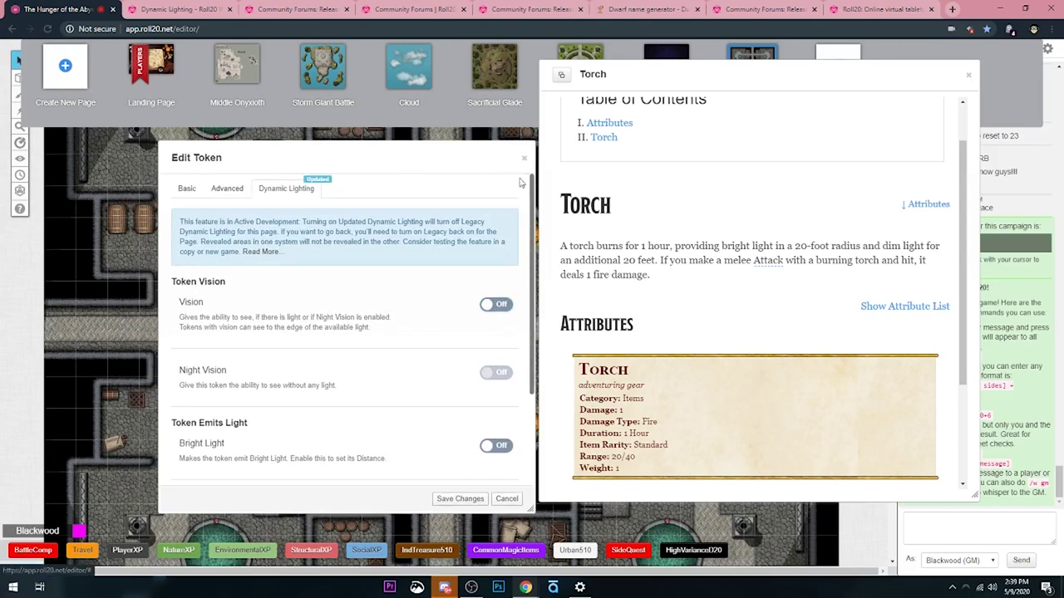
pyautogui.click(461, 500)
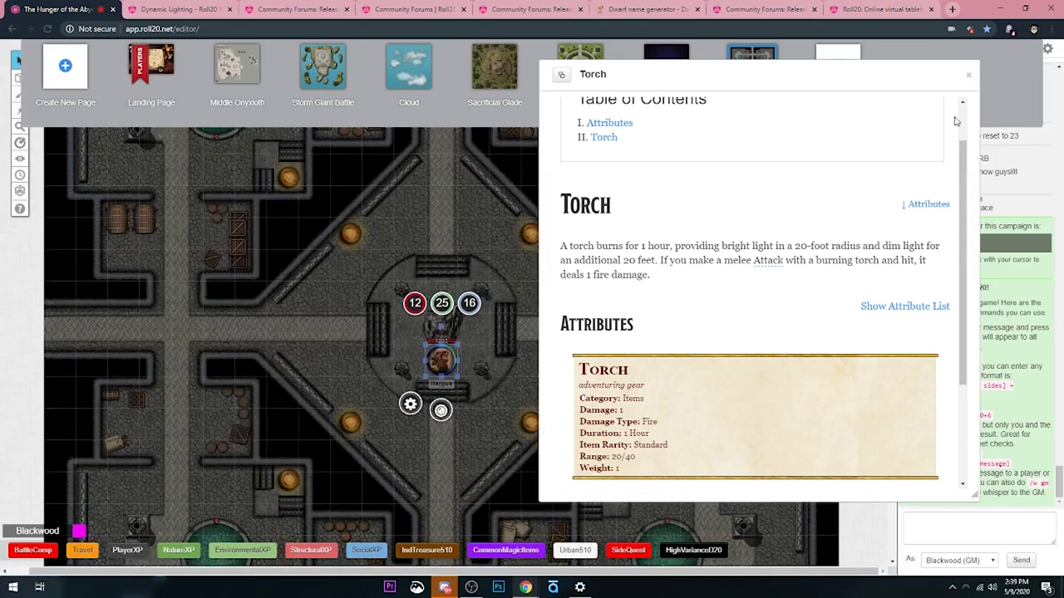
# Step: Close the Torch entry and open the Dwarven Keep page settings from the thumbnails
pyautogui.click(968, 75)
pyautogui.click(836, 135)
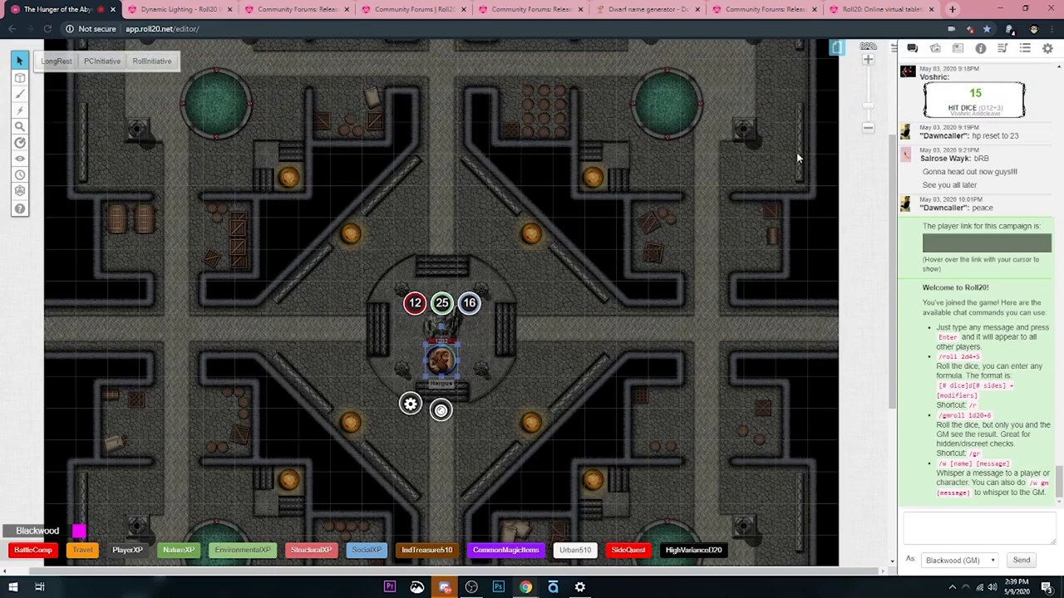
pyautogui.scroll(1, 439, 294)
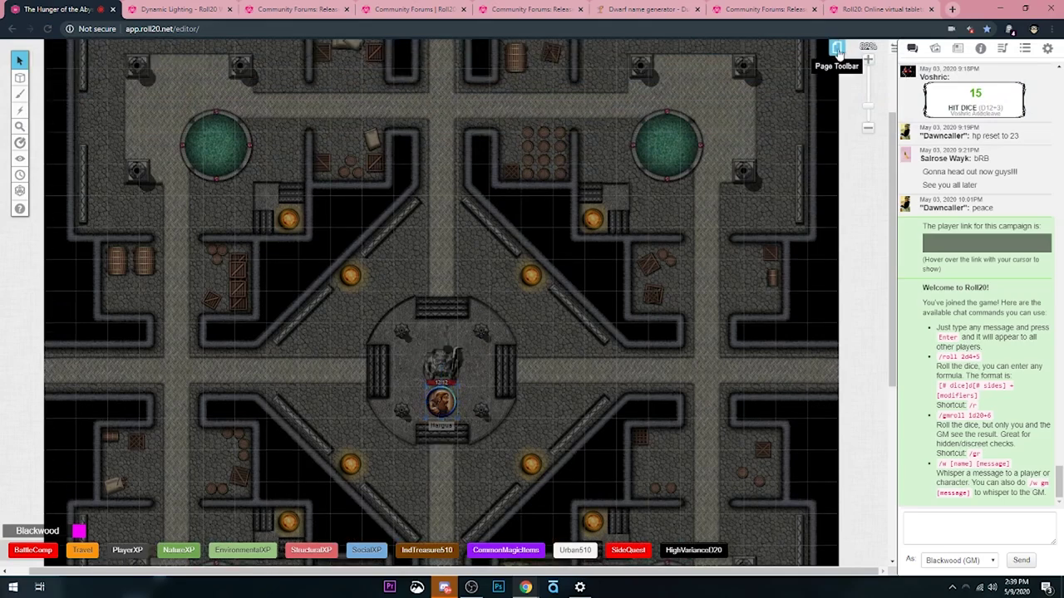
pyautogui.click(837, 48)
pyautogui.click(758, 75)
pyautogui.scroll(-4, 540, 208)
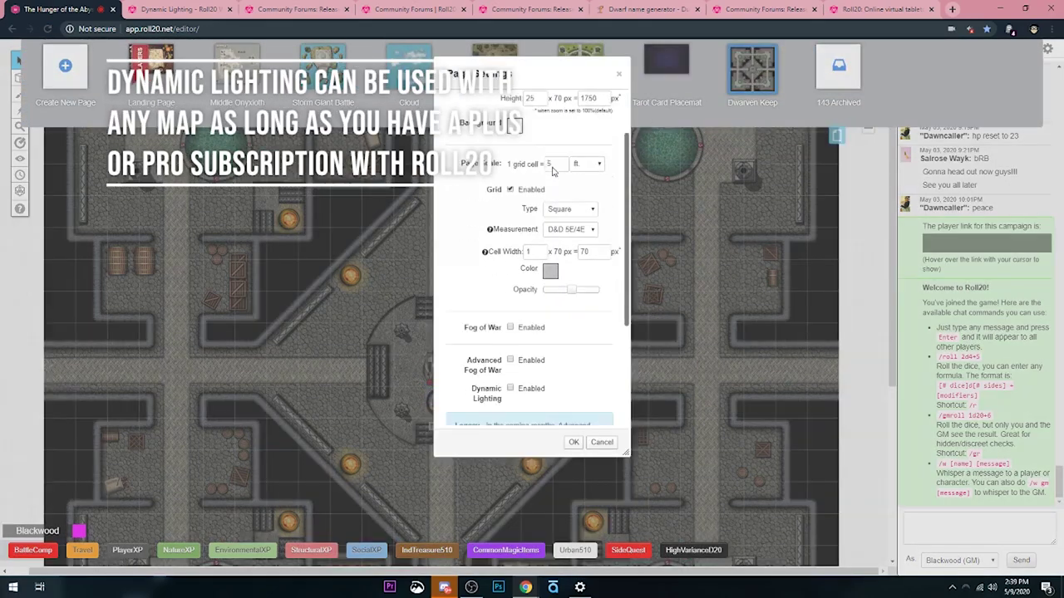
pyautogui.scroll(4, 544, 125)
# Step: Toggle the page's Dynamic Lighting, apply with OK, and hide the page thumbnails
pyautogui.click(540, 106)
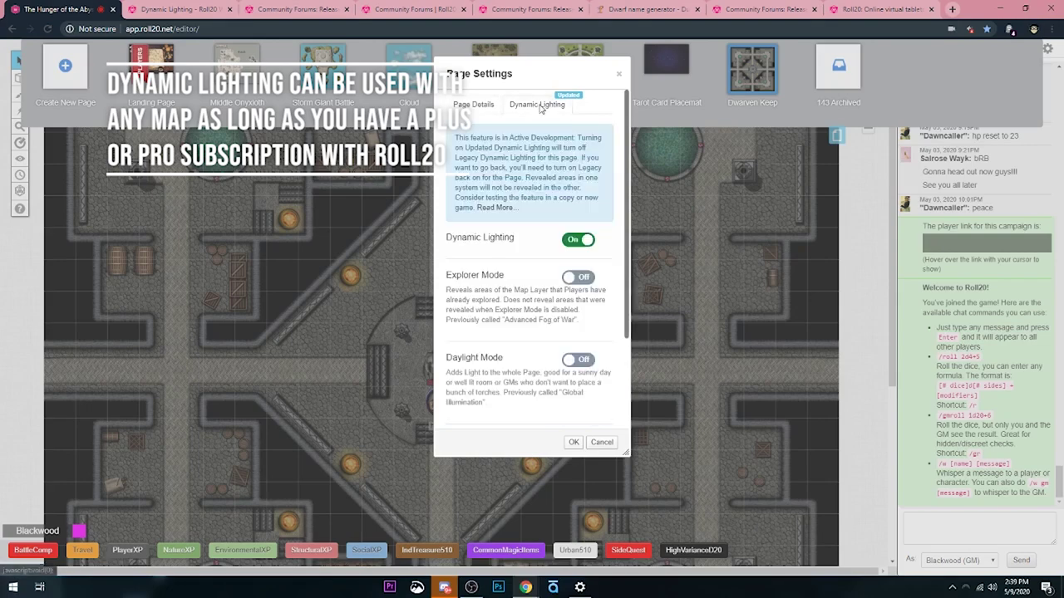
pyautogui.click(580, 241)
pyautogui.click(573, 443)
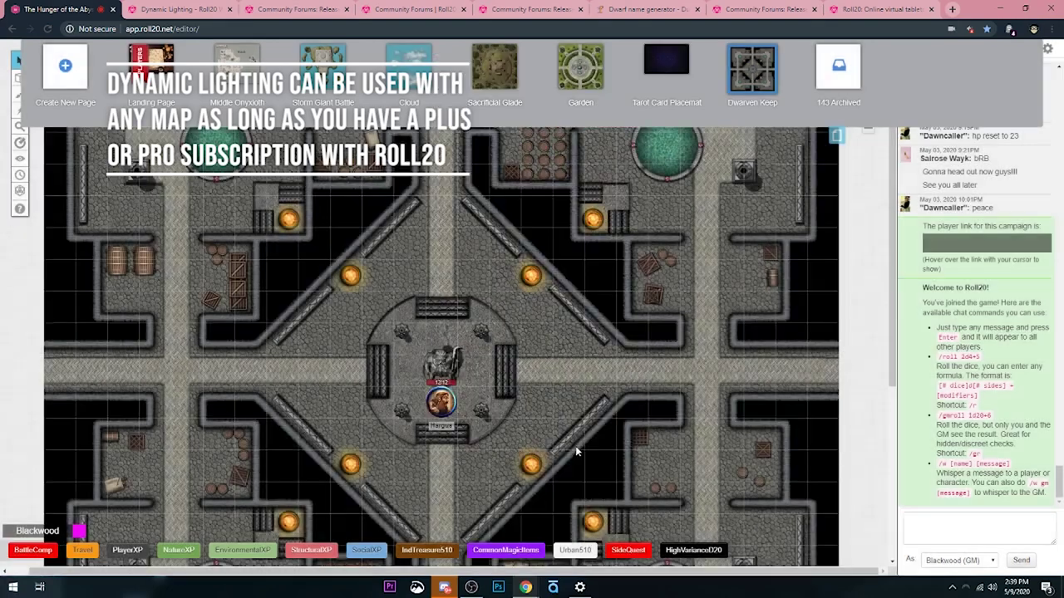
pyautogui.scroll(3, 547, 432)
pyautogui.click(836, 134)
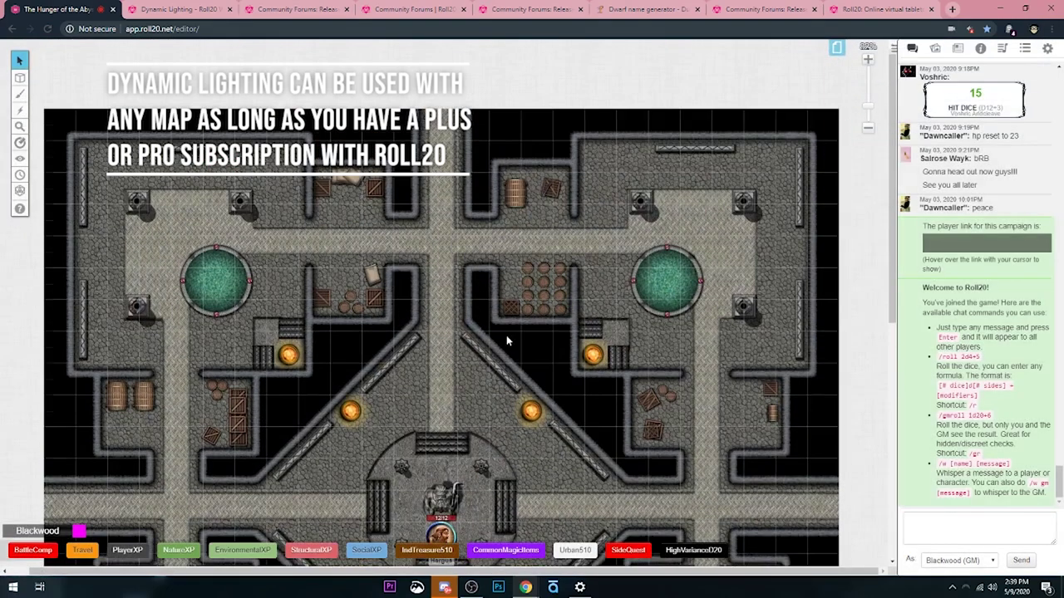
pyautogui.scroll(-5, 506, 335)
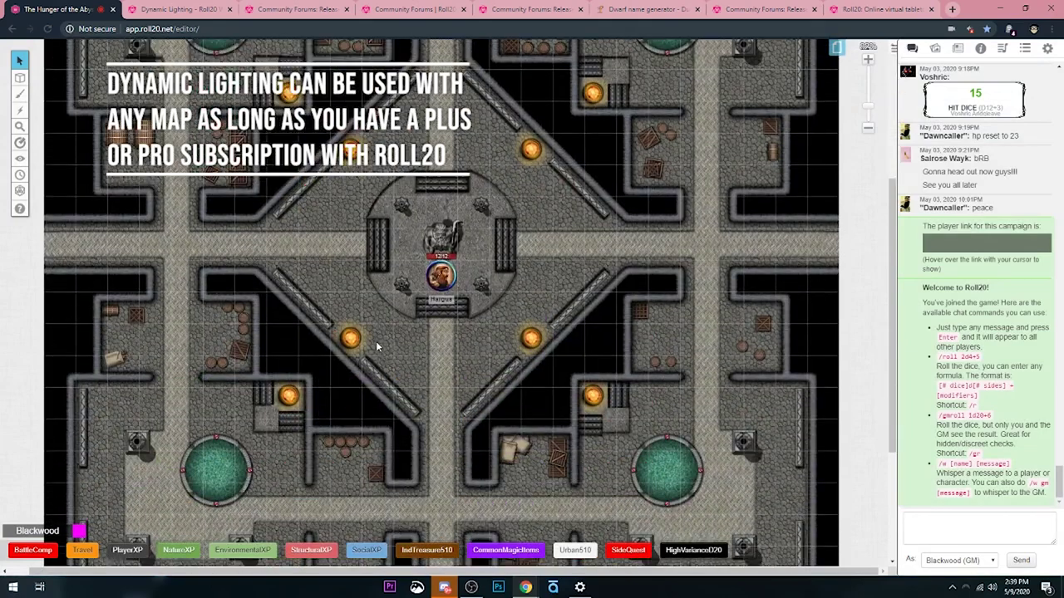
pyautogui.scroll(4, 375, 348)
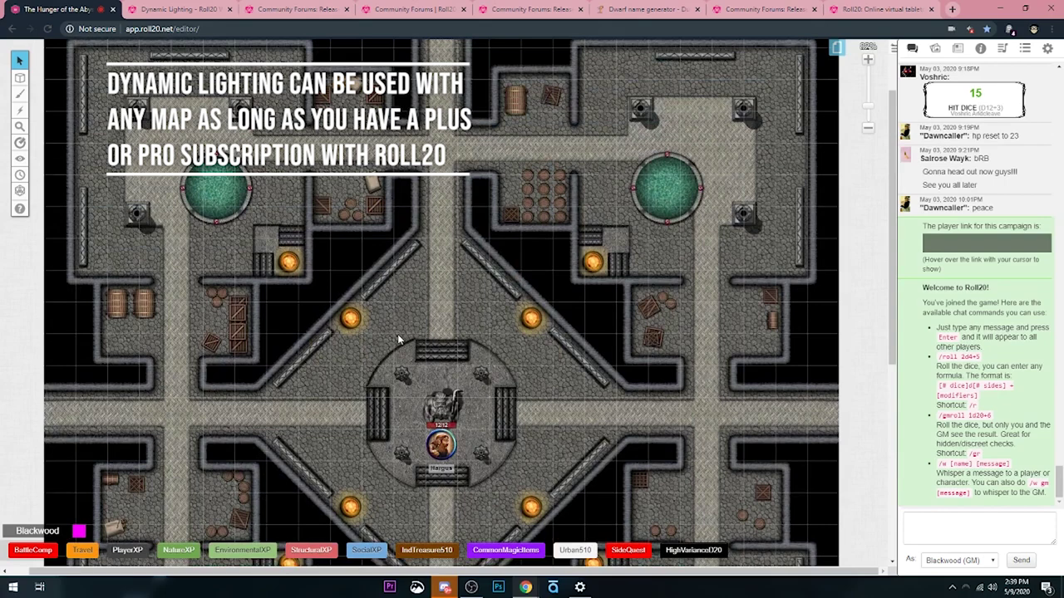
# Step: Select the dwarf token, then open and close its Edit Token dialog
pyautogui.moveTo(20, 77)
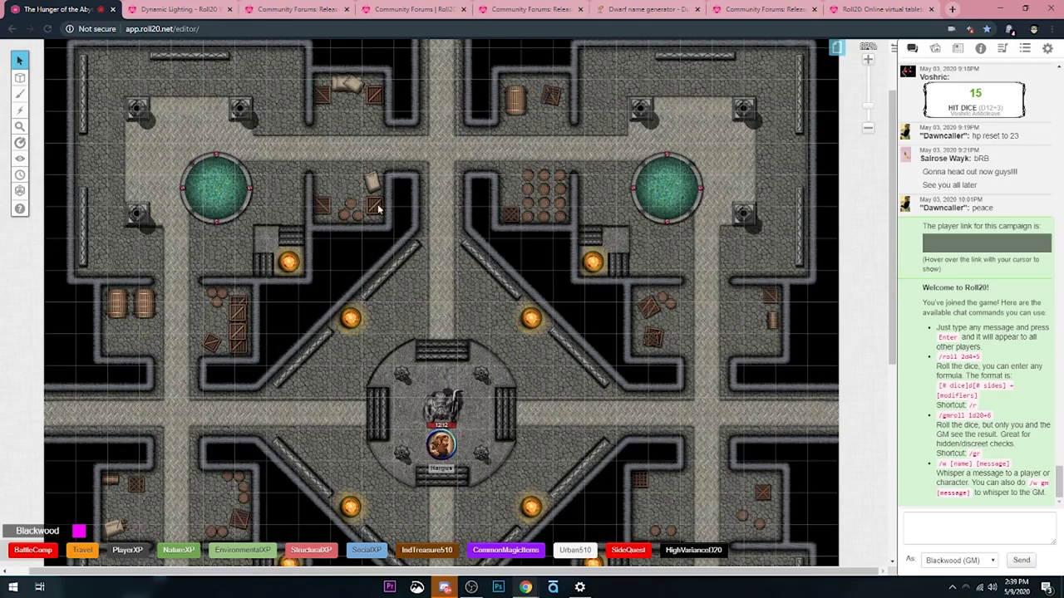
pyautogui.scroll(-3, 449, 349)
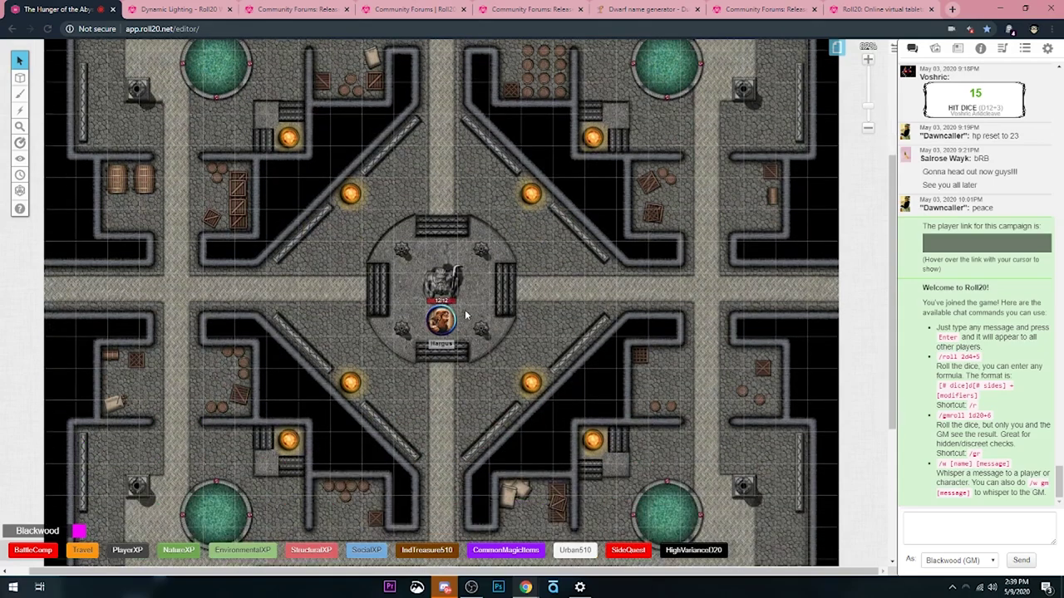
pyautogui.scroll(-1, 467, 327)
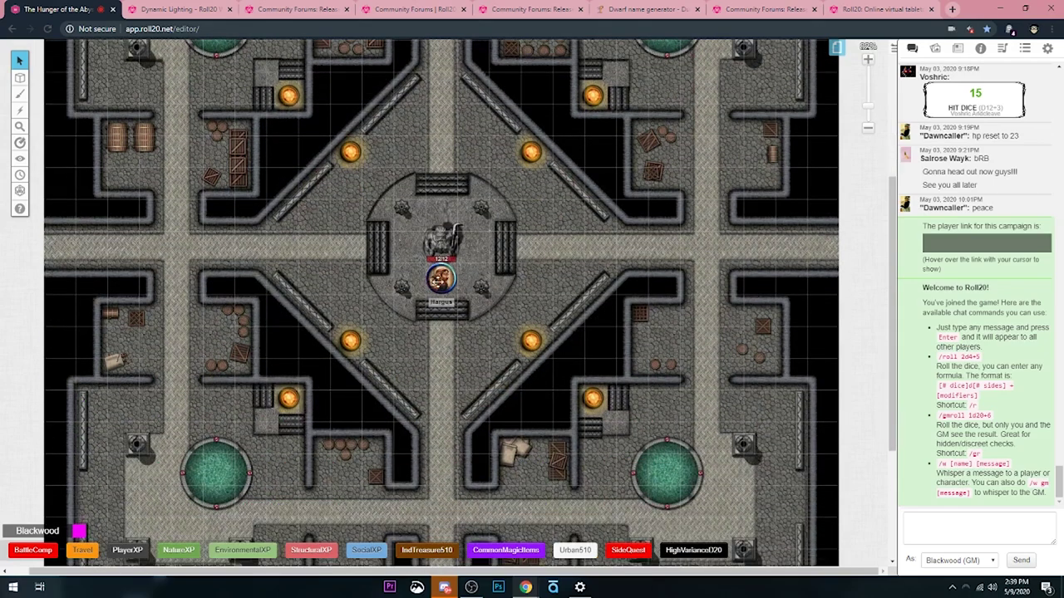
pyautogui.click(439, 281)
pyautogui.click(487, 338)
pyautogui.click(441, 280)
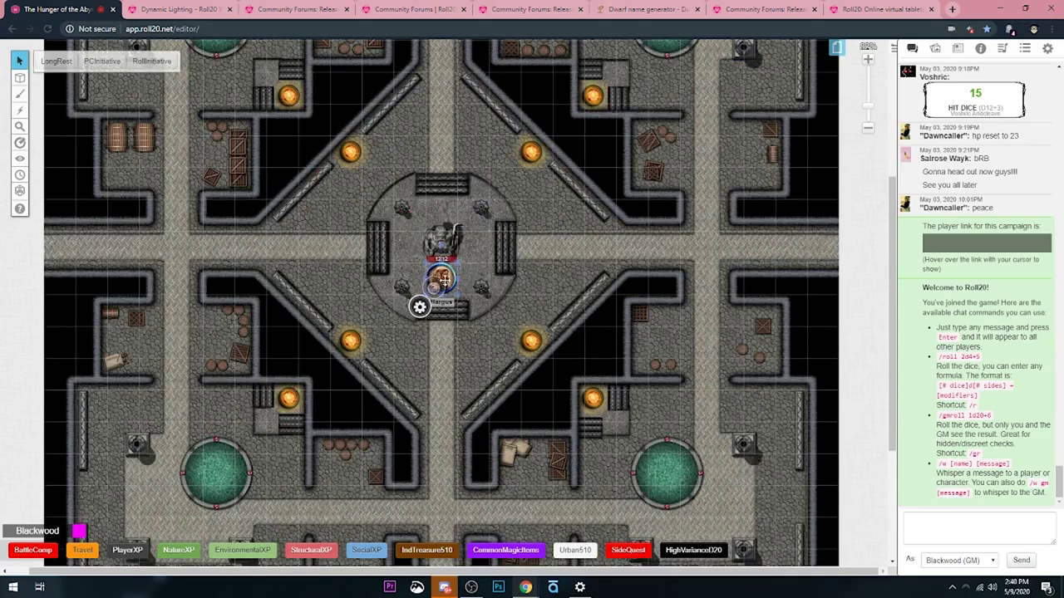
pyautogui.doubleClick(442, 280)
pyautogui.click(691, 413)
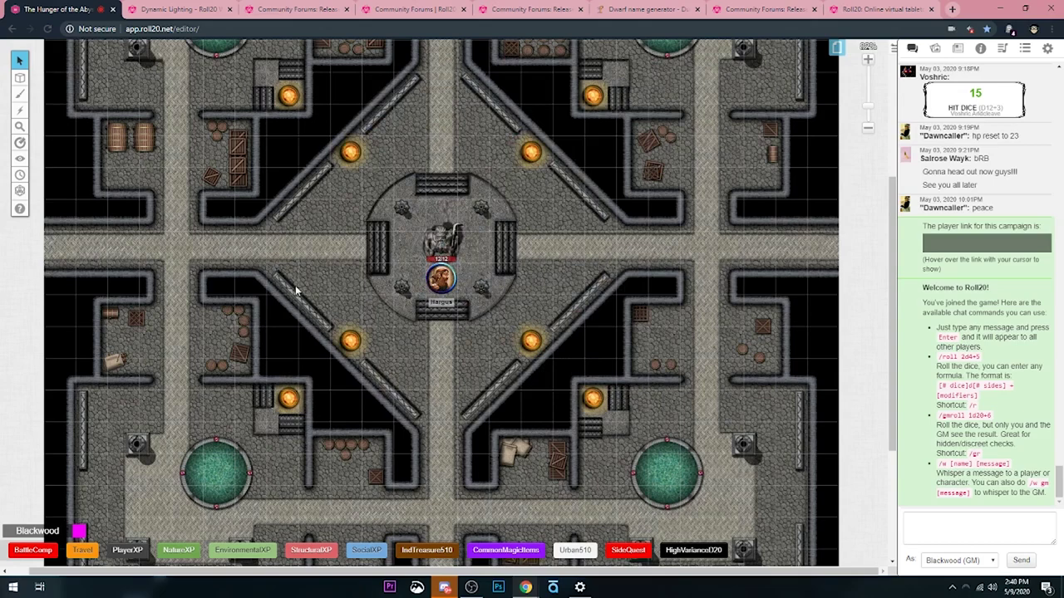
pyautogui.scroll(1, 340, 292)
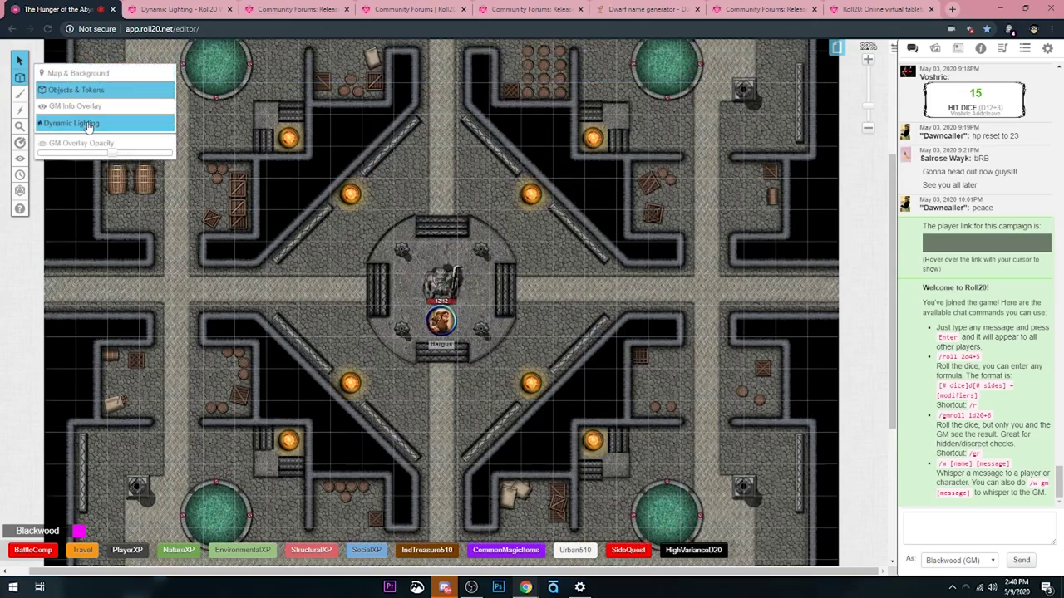
# Step: Pick the flame-icon Dynamic Lighting layer, briefly returning to Objects & Tokens first
pyautogui.click(75, 123)
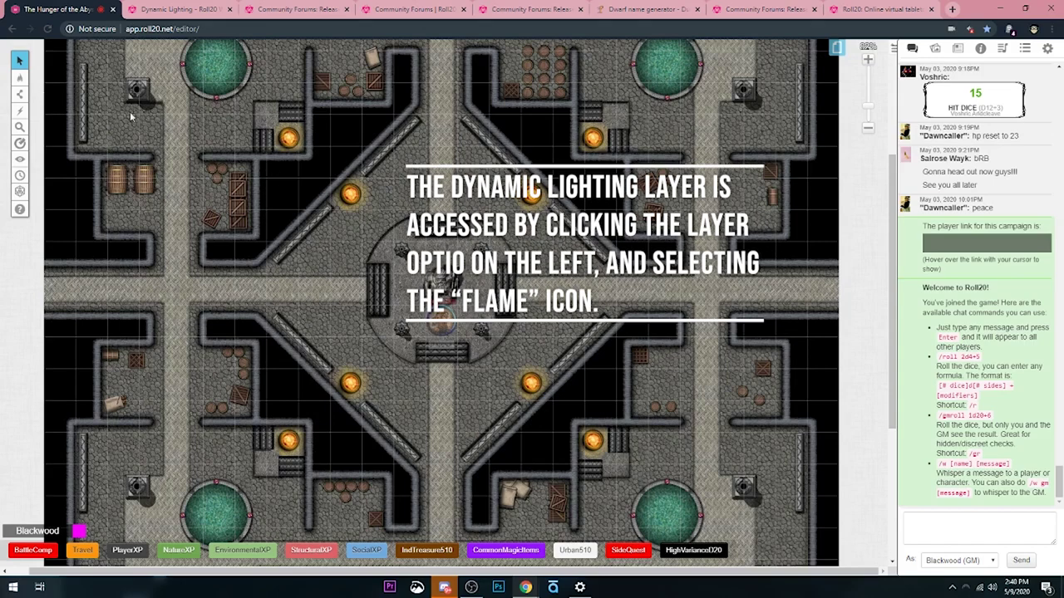
pyautogui.moveTo(25, 78)
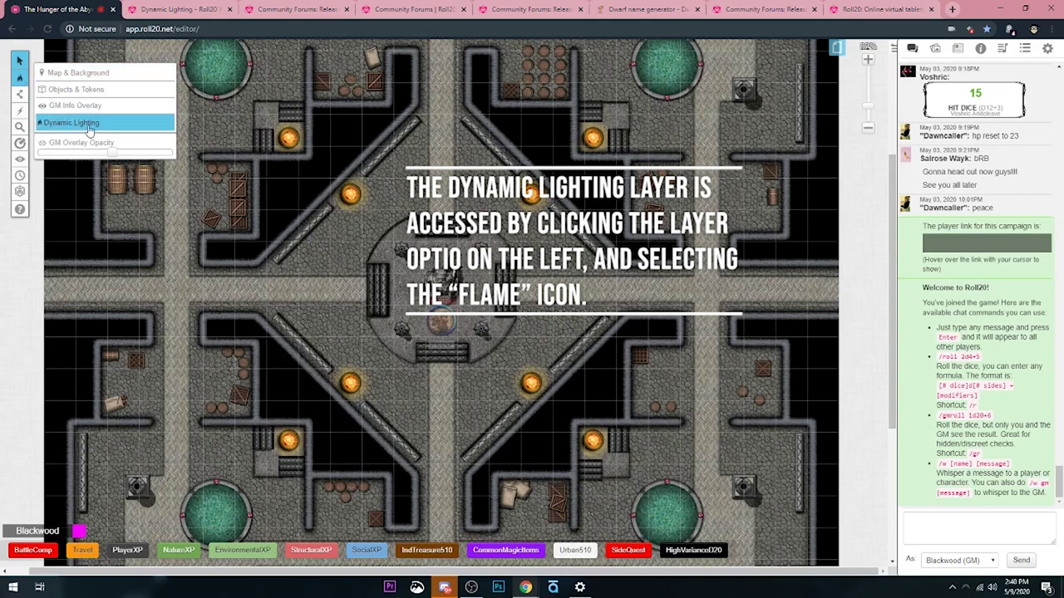
pyautogui.click(60, 86)
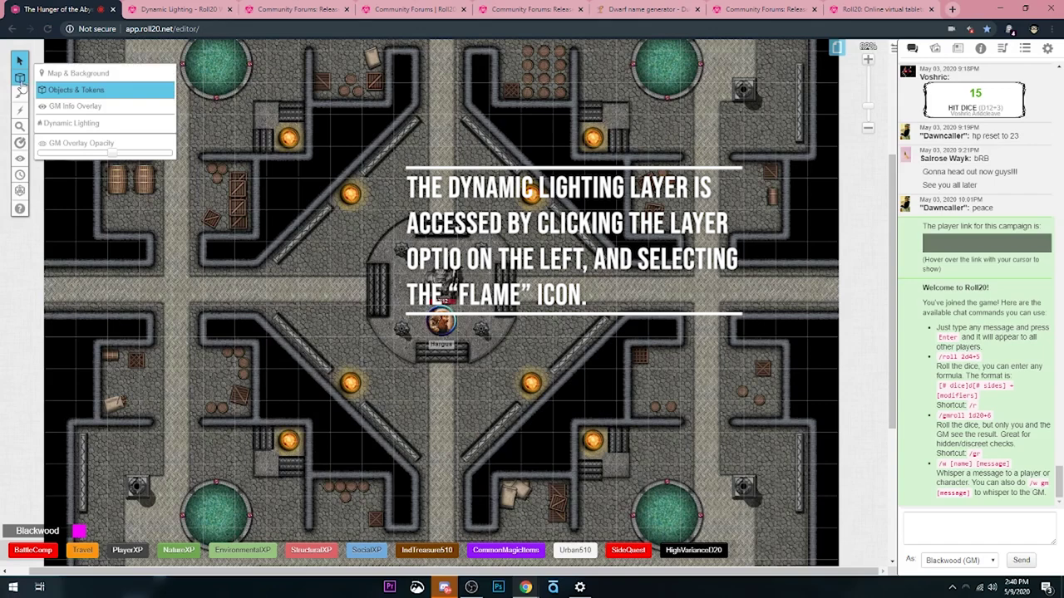
pyautogui.click(71, 125)
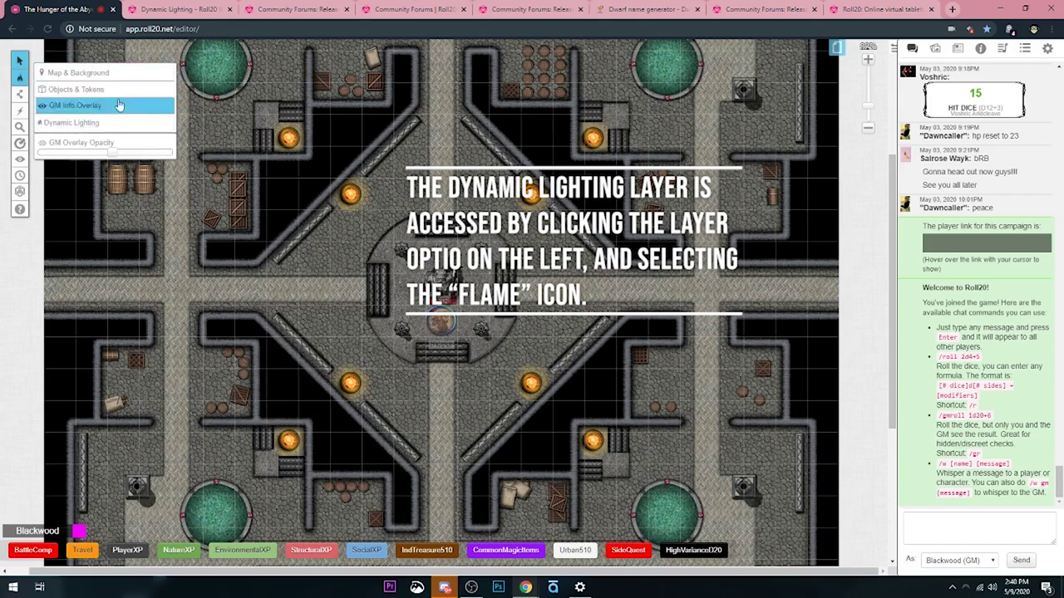
# Step: Select the Polygon/Line drawing tool and set its line colour to bright green (#00ff00)
pyautogui.moveTo(20, 97)
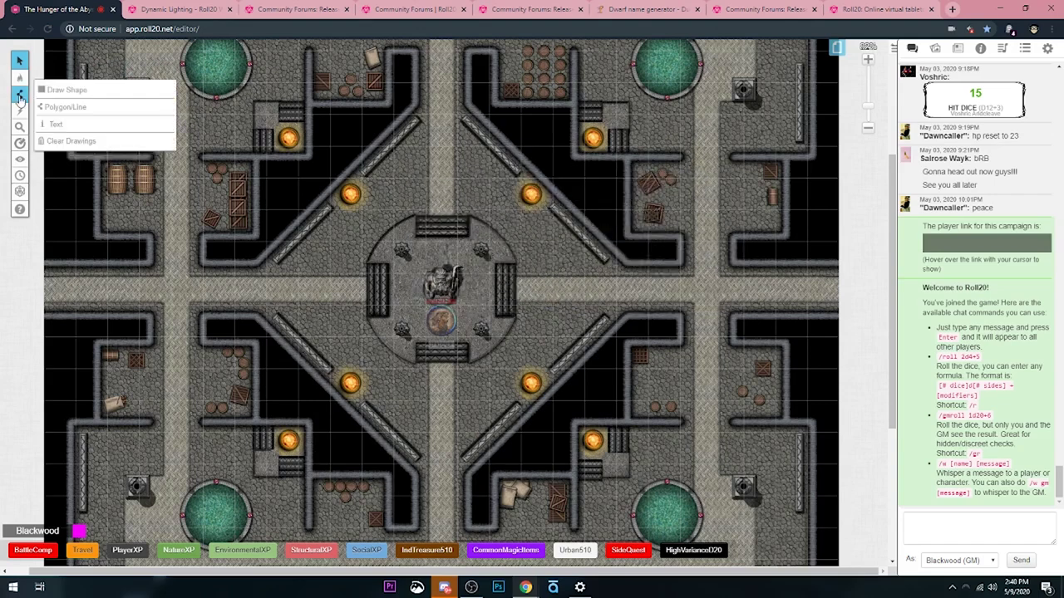
pyautogui.click(59, 108)
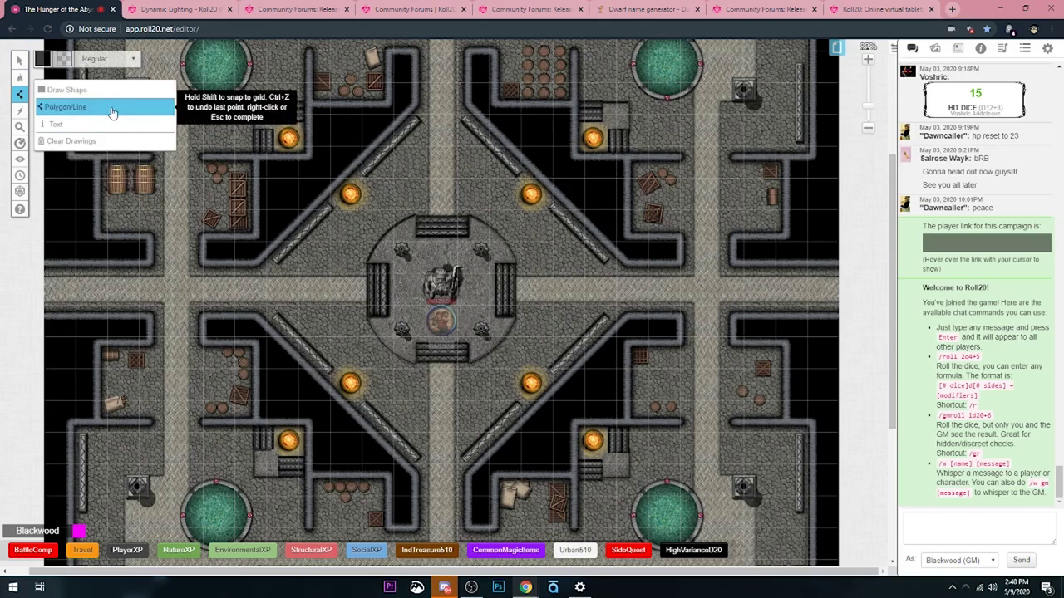
pyautogui.click(47, 60)
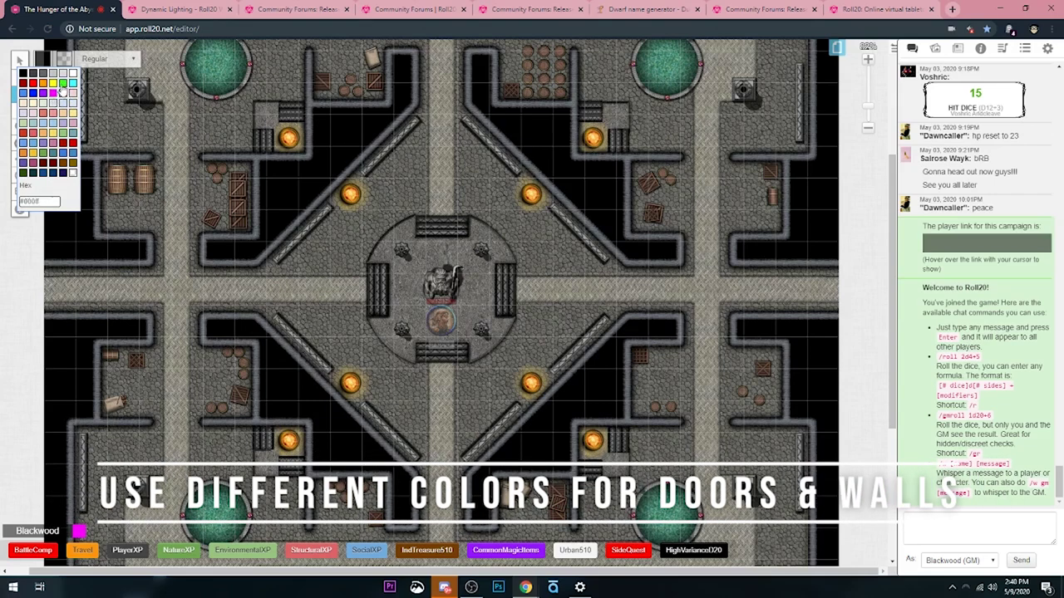
pyautogui.click(63, 86)
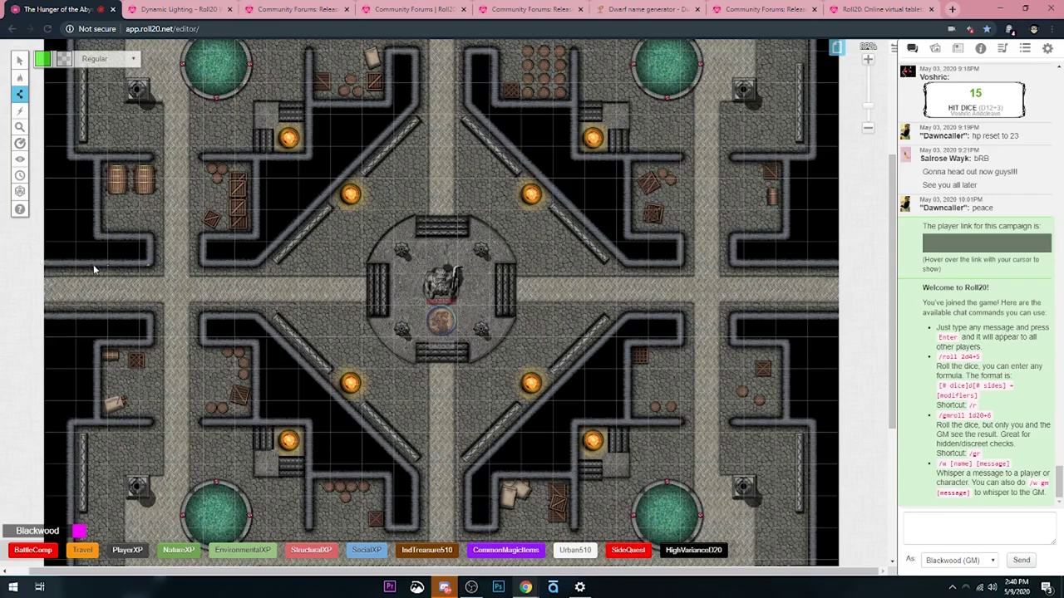
# Step: Trace a green wall line corner by corner around the upper-left room's outer walls
pyautogui.click(46, 267)
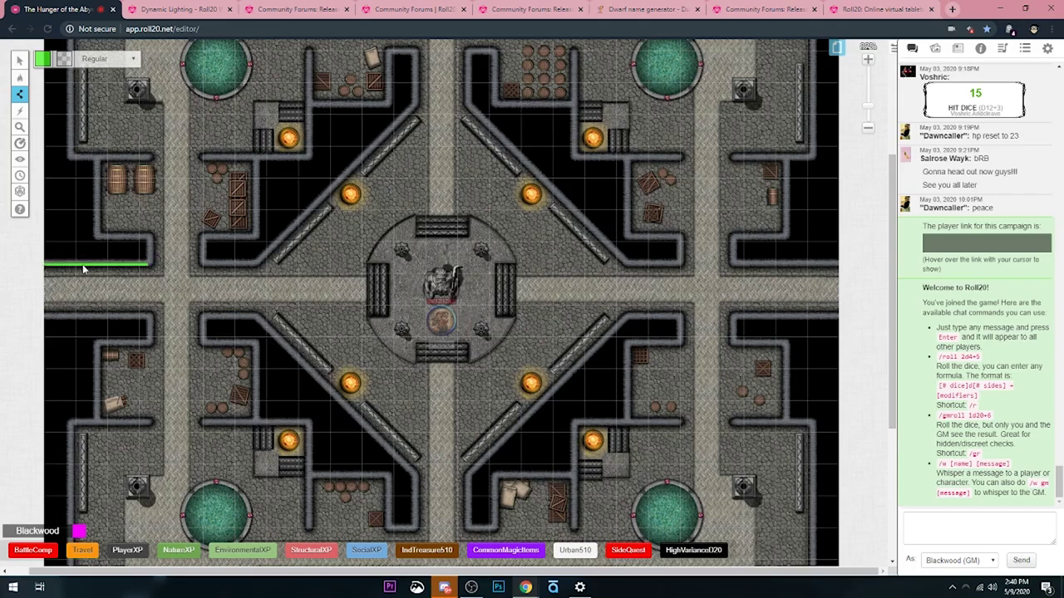
pyautogui.doubleClick(148, 267)
pyautogui.click(148, 267)
pyautogui.click(148, 239)
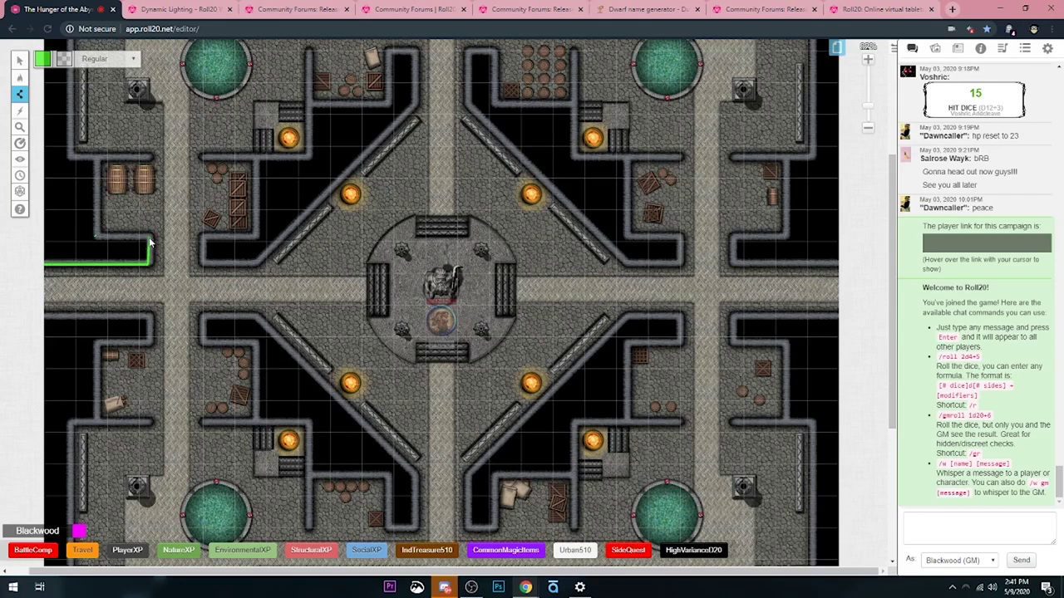
pyautogui.click(94, 238)
pyautogui.click(96, 157)
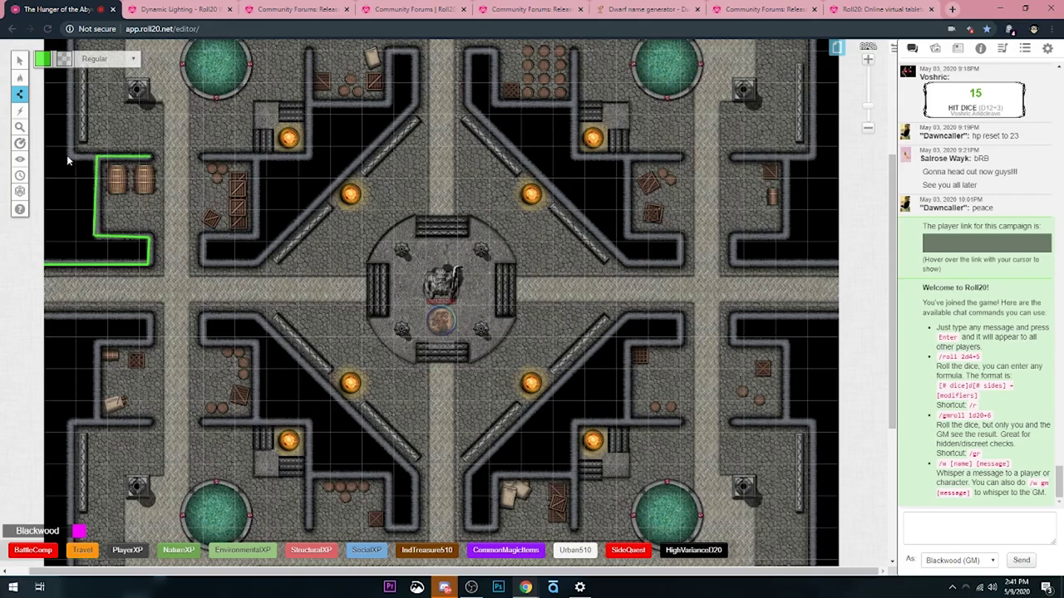
pyautogui.scroll(5, 71, 157)
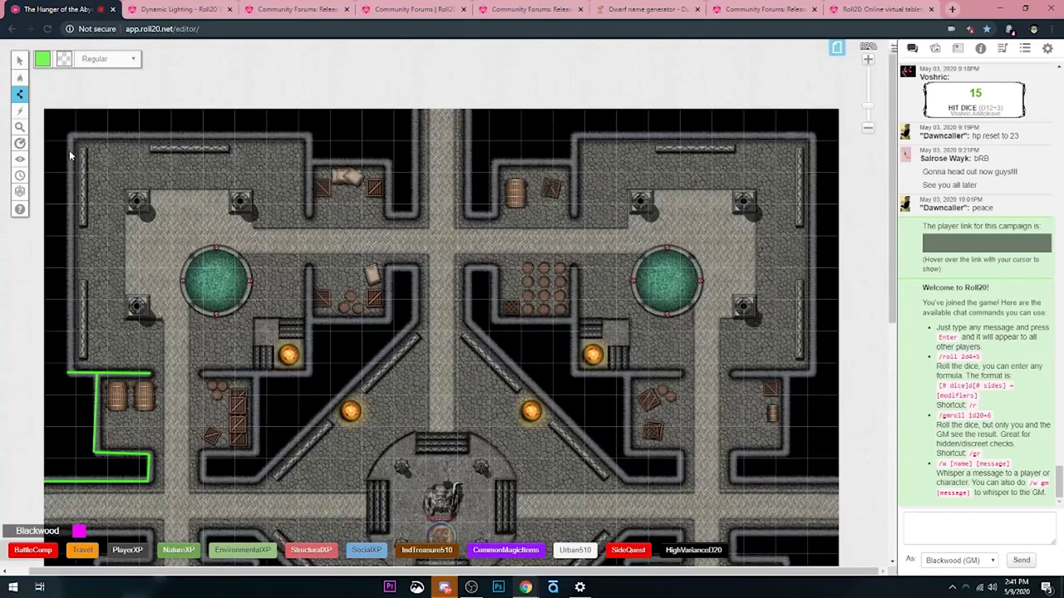
pyautogui.click(70, 138)
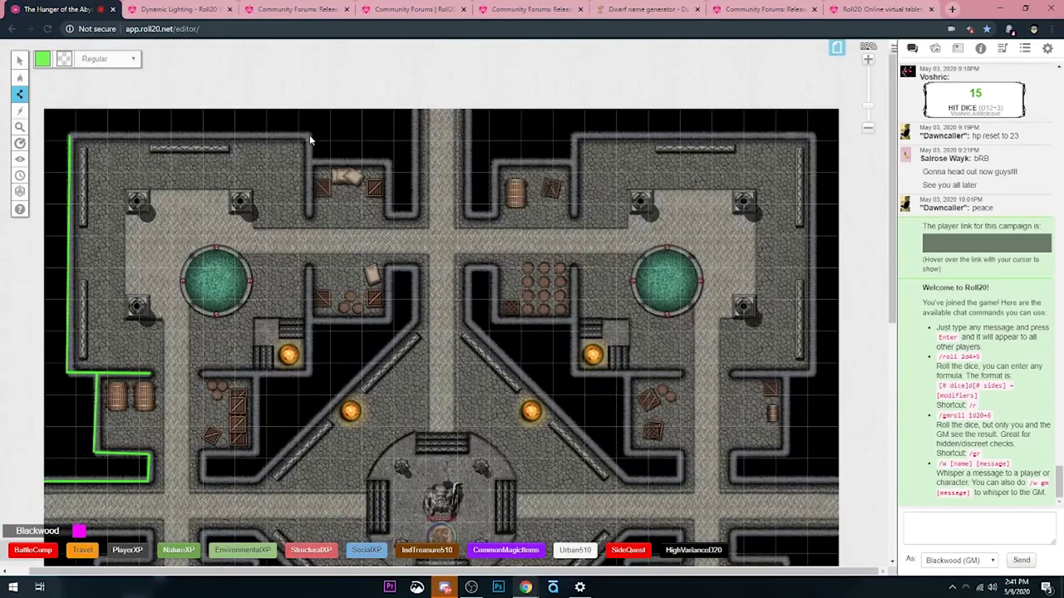
pyautogui.click(310, 134)
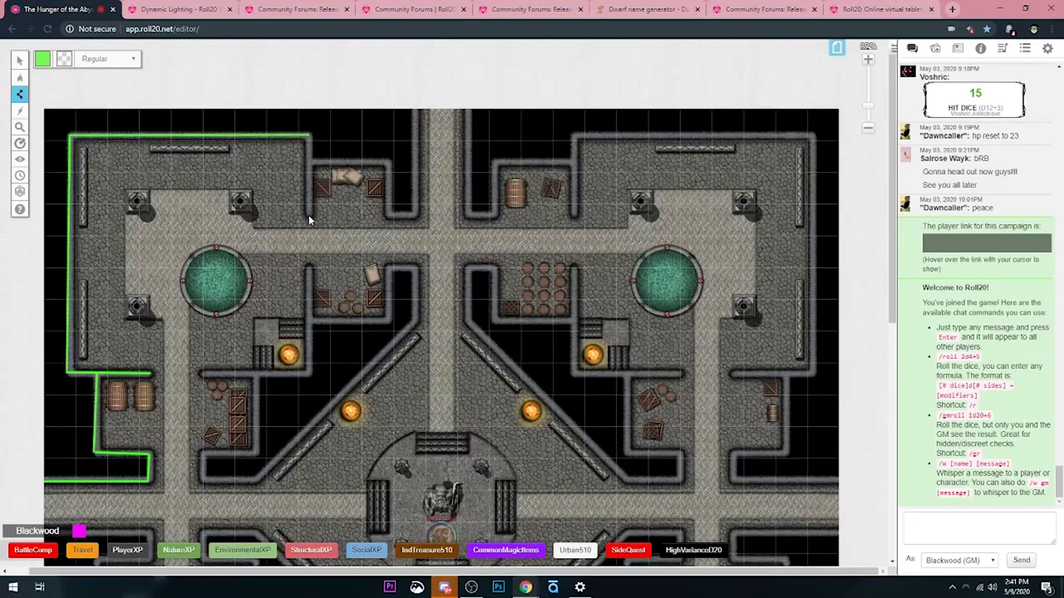
pyautogui.click(308, 216)
# Step: Draw magenta door lines across the room's right and lower doorways, then reselect green
pyautogui.click(64, 59)
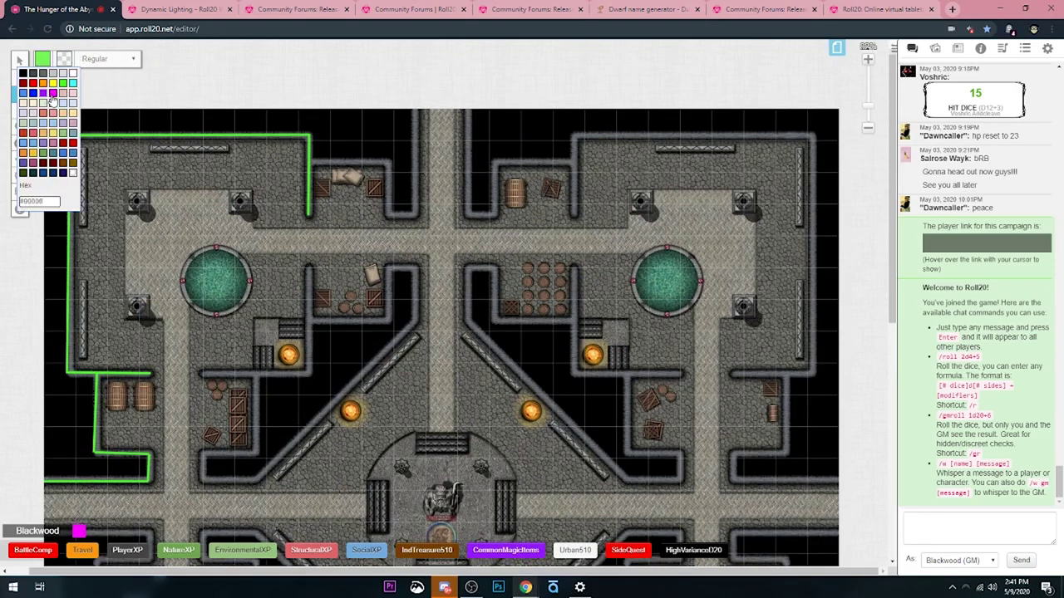
pyautogui.click(52, 93)
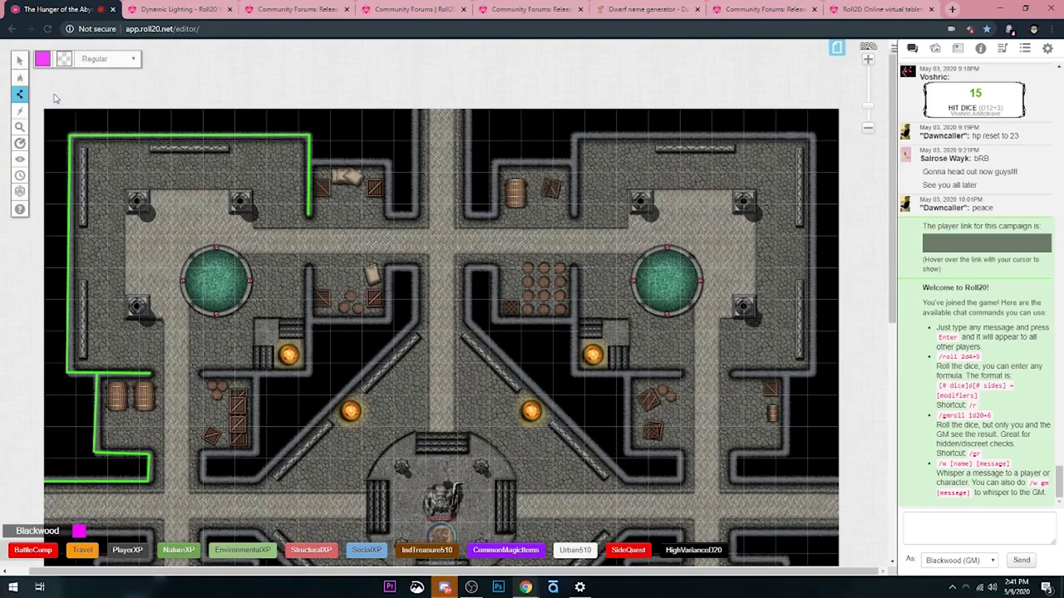
pyautogui.click(308, 215)
pyautogui.click(207, 378)
pyautogui.doubleClick(208, 378)
pyautogui.scroll(-1, 241, 248)
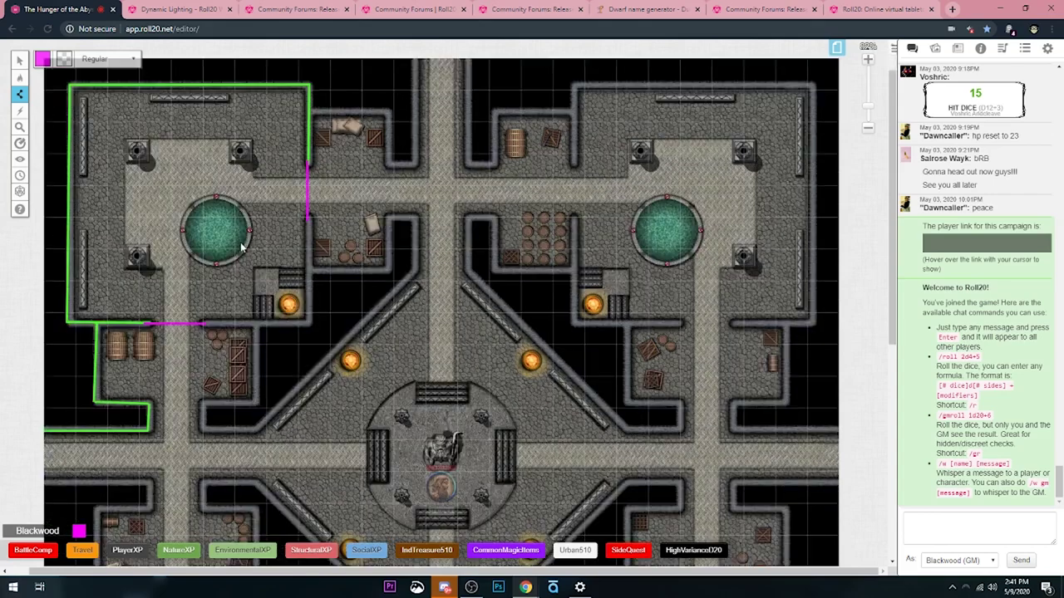
pyautogui.click(65, 60)
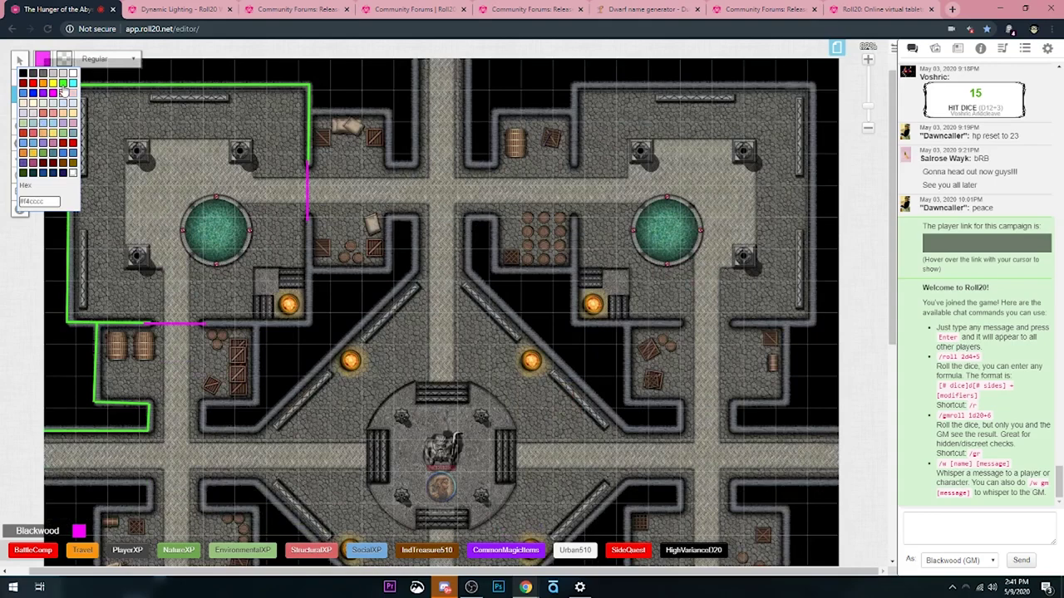
pyautogui.click(62, 84)
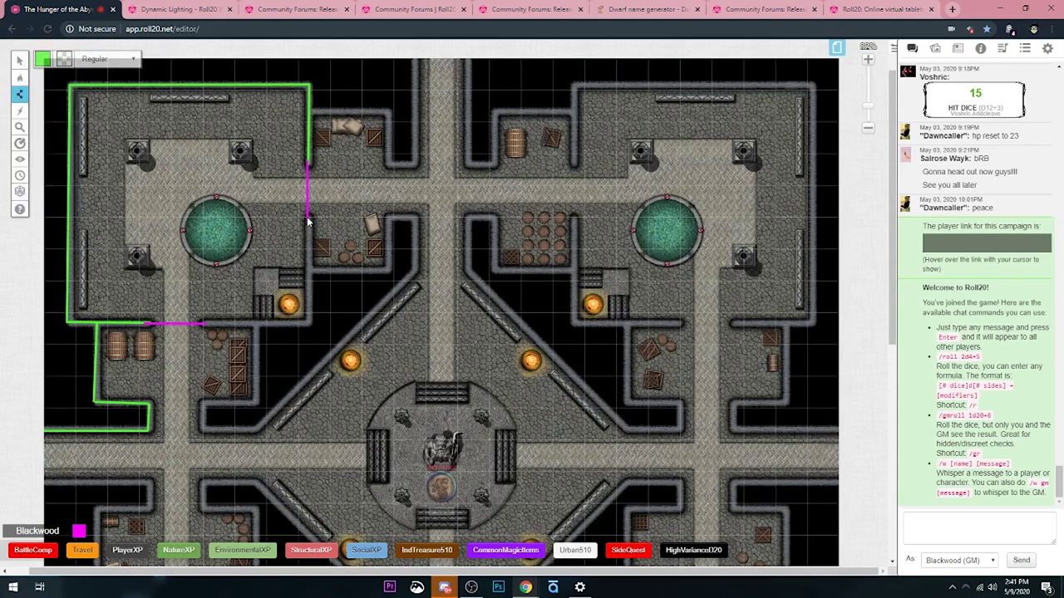
# Step: Continue the green wall around the two crate rooms and up the corridor side
pyautogui.click(307, 324)
pyautogui.click(203, 323)
pyautogui.click(201, 402)
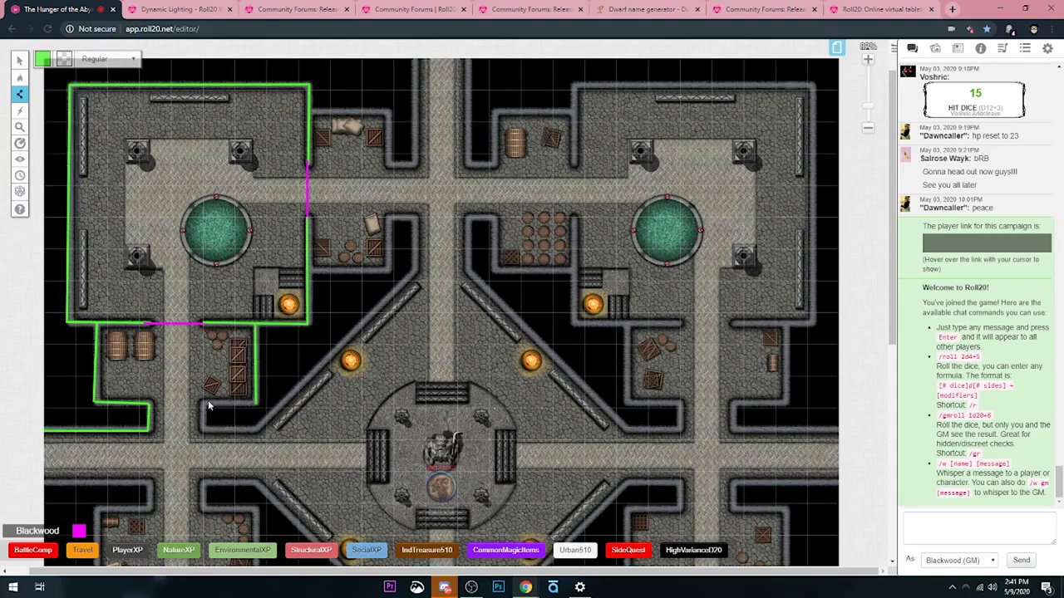
pyautogui.click(201, 429)
pyautogui.click(255, 431)
pyautogui.click(415, 287)
pyautogui.click(416, 218)
pyautogui.click(387, 218)
pyautogui.scroll(1, 389, 270)
pyautogui.click(309, 113)
pyautogui.click(388, 113)
pyautogui.click(388, 166)
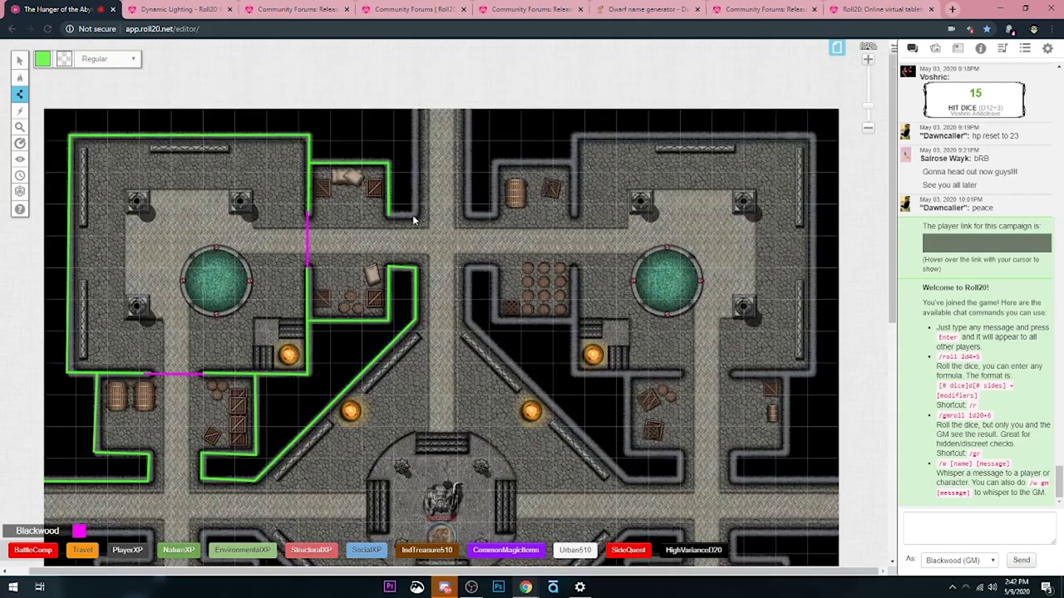
pyautogui.click(416, 165)
pyautogui.click(415, 59)
pyautogui.click(465, 59)
pyautogui.click(466, 163)
# Step: Trace green walls along the upper-right room, the right side, and the lower-right rooms
pyautogui.click(497, 215)
pyautogui.click(497, 162)
pyautogui.click(575, 162)
pyautogui.click(575, 134)
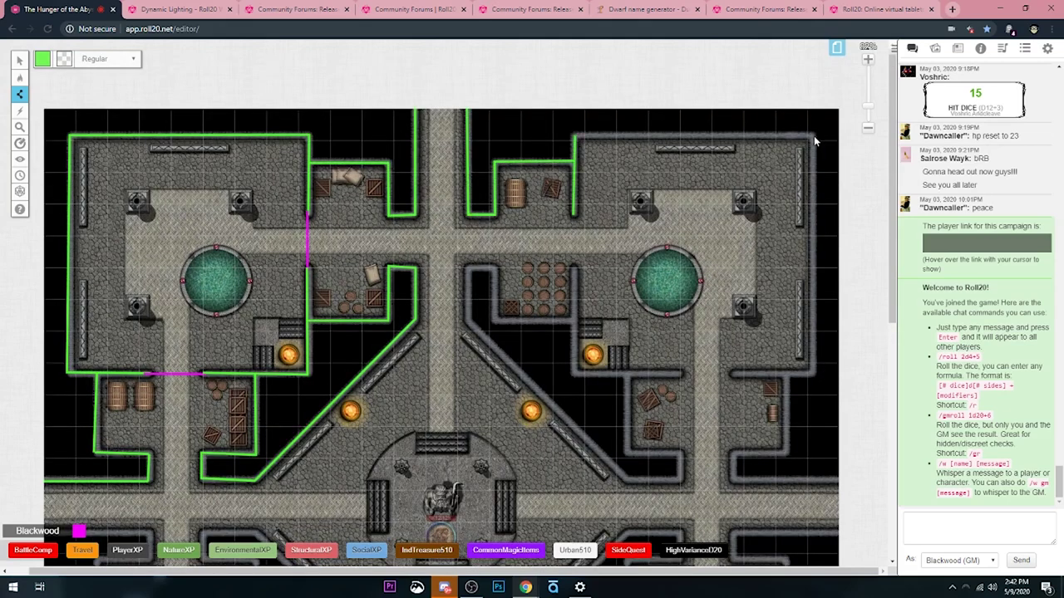
pyautogui.click(815, 135)
pyautogui.click(815, 374)
pyautogui.click(734, 374)
pyautogui.click(786, 455)
pyautogui.click(733, 455)
pyautogui.click(733, 481)
pyautogui.click(837, 482)
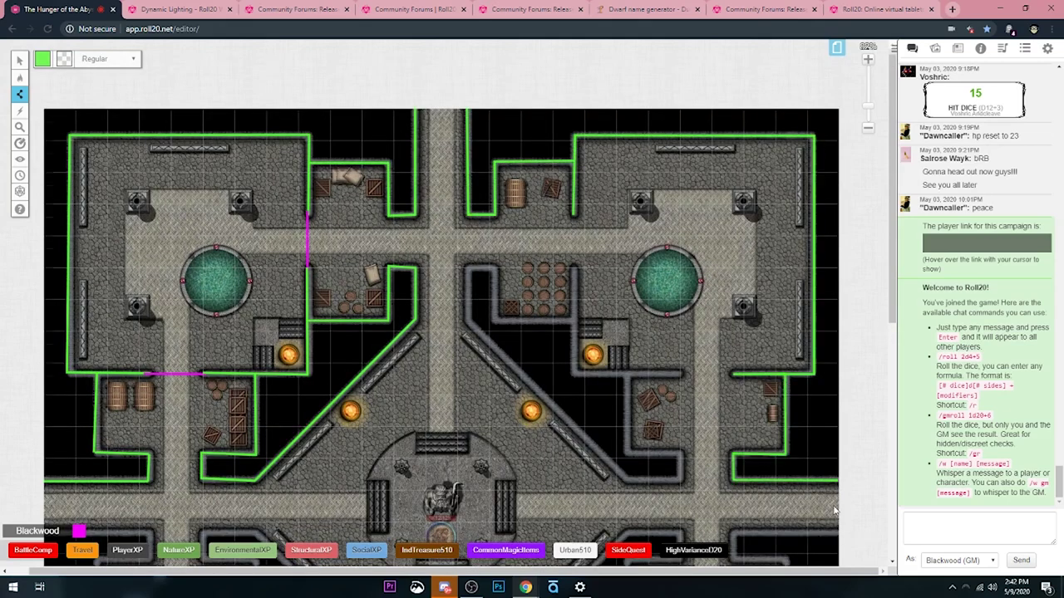
pyautogui.scroll(-3, 838, 499)
pyautogui.click(838, 398)
pyautogui.click(731, 398)
pyautogui.click(731, 422)
pyautogui.click(786, 422)
pyautogui.click(785, 503)
pyautogui.click(815, 503)
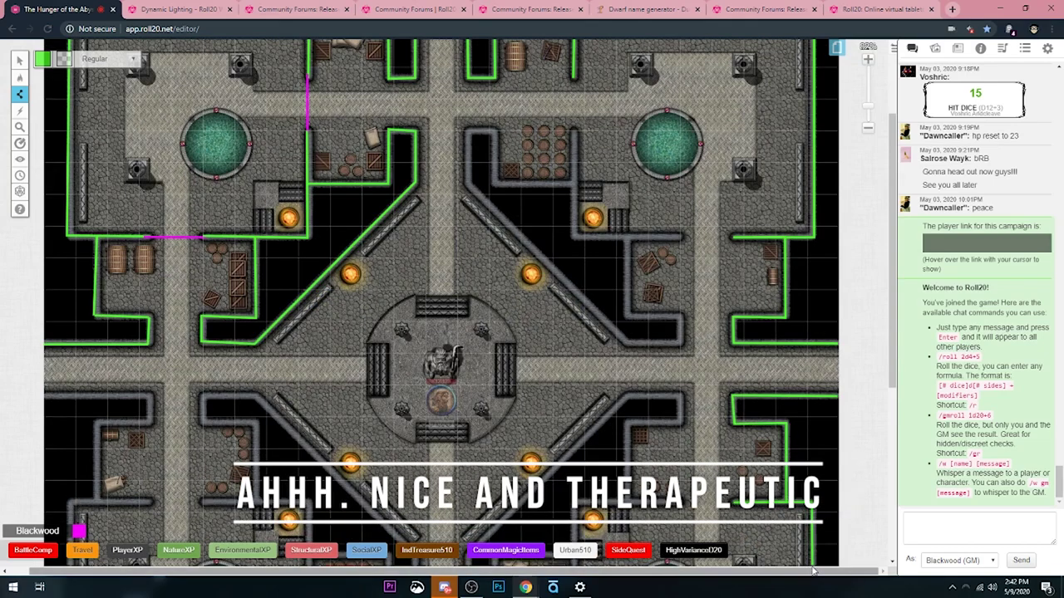
# Step: Run the green wall along the lower wall and around the lower-middle room to the bottom edge
pyautogui.scroll(-7, 814, 503)
pyautogui.click(815, 429)
pyautogui.click(573, 429)
pyautogui.click(574, 349)
pyautogui.click(573, 403)
pyautogui.click(493, 403)
pyautogui.click(493, 349)
pyautogui.click(467, 349)
pyautogui.click(468, 457)
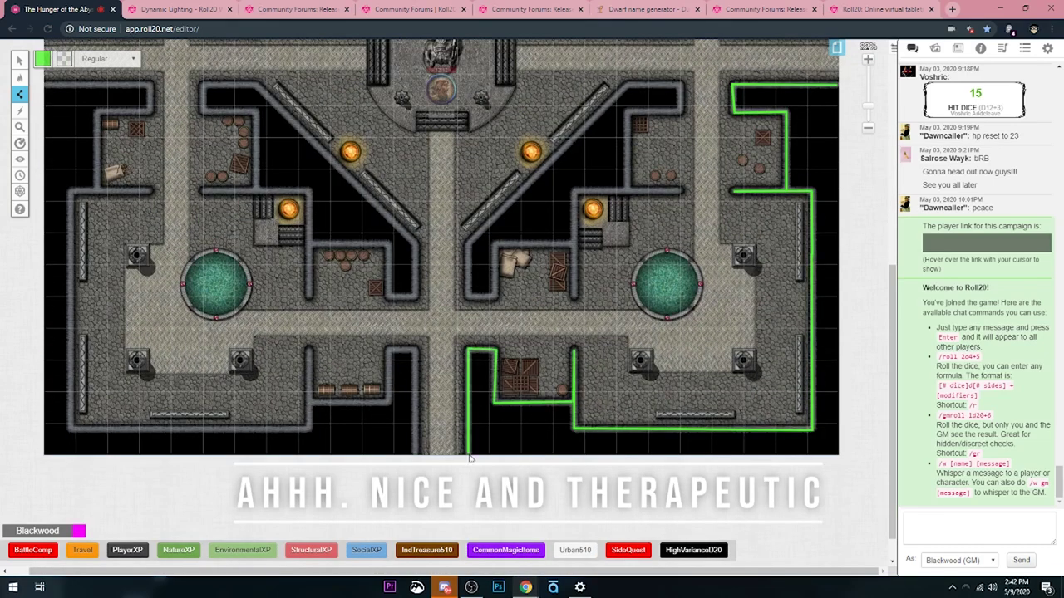
# Step: Trace green walls around the lower-left rooms and up into the left room
pyautogui.click(416, 456)
pyautogui.click(416, 349)
pyautogui.click(386, 349)
pyautogui.click(387, 403)
pyautogui.click(309, 430)
pyautogui.click(70, 429)
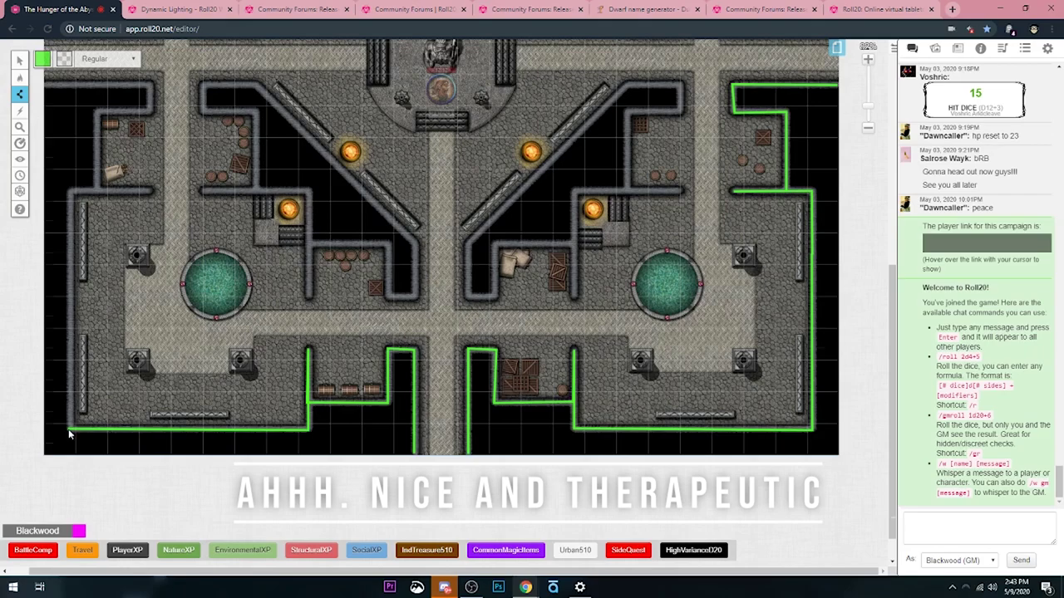
pyautogui.scroll(3, 70, 430)
pyautogui.click(71, 339)
pyautogui.click(98, 338)
pyautogui.click(98, 235)
pyautogui.click(149, 235)
# Step: Outline the room left of centre in green and finish that wall line
pyautogui.scroll(6, 256, 253)
pyautogui.scroll(-6, 234, 373)
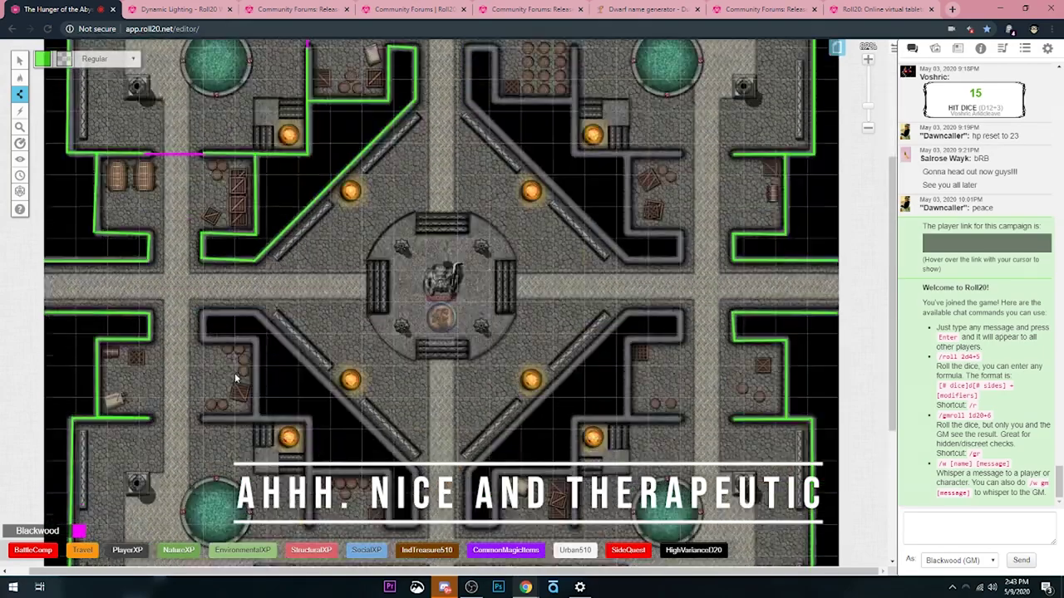
pyautogui.click(256, 337)
pyautogui.click(256, 257)
pyautogui.click(258, 232)
pyautogui.click(416, 382)
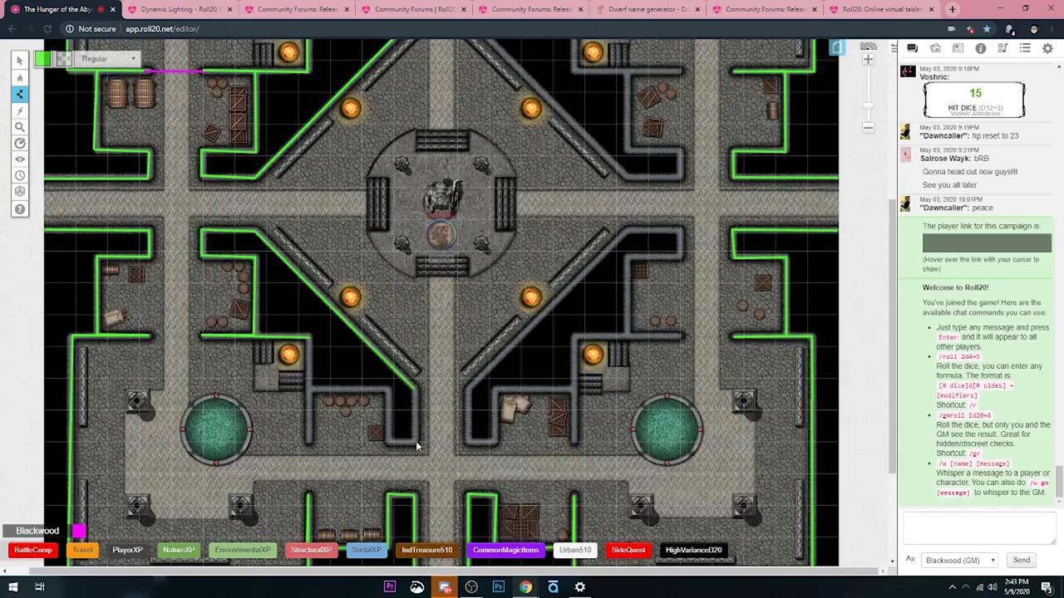
pyautogui.click(416, 442)
pyautogui.click(386, 442)
pyautogui.click(387, 389)
pyautogui.click(309, 390)
pyautogui.doubleClick(309, 444)
# Step: Trace green walls around the right-middle room and the room right of the diagonal
pyautogui.scroll(-1, 333, 399)
pyautogui.click(573, 403)
pyautogui.click(573, 349)
pyautogui.click(495, 349)
pyautogui.click(494, 403)
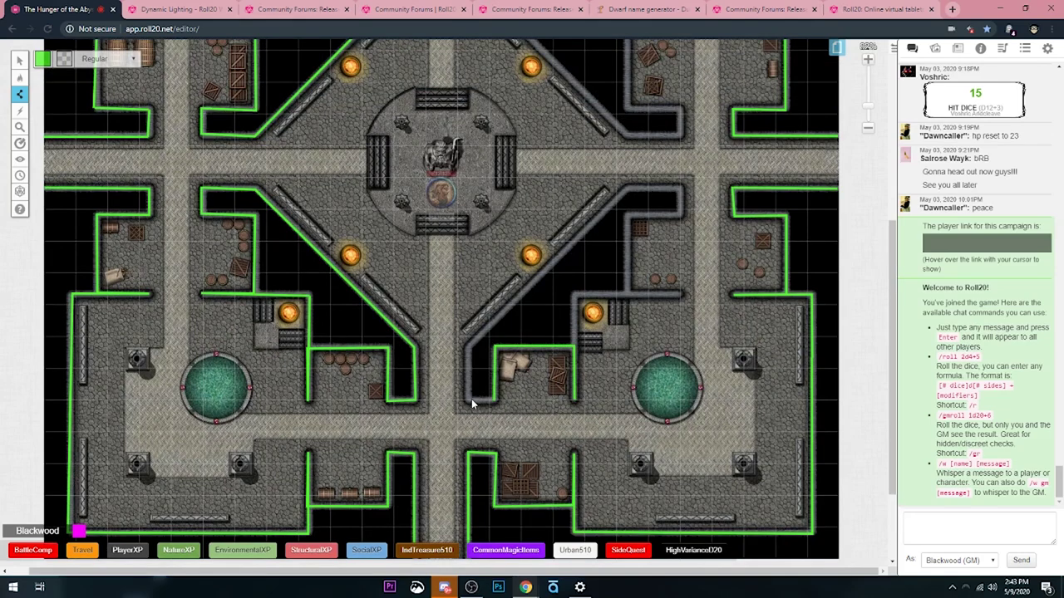
pyautogui.click(465, 403)
pyautogui.click(682, 189)
pyautogui.click(682, 221)
pyautogui.click(628, 220)
pyautogui.click(627, 295)
pyautogui.doubleClick(573, 295)
# Step: Outline the barrel room and lower-right room in green, completing the wall line
pyautogui.scroll(6, 575, 333)
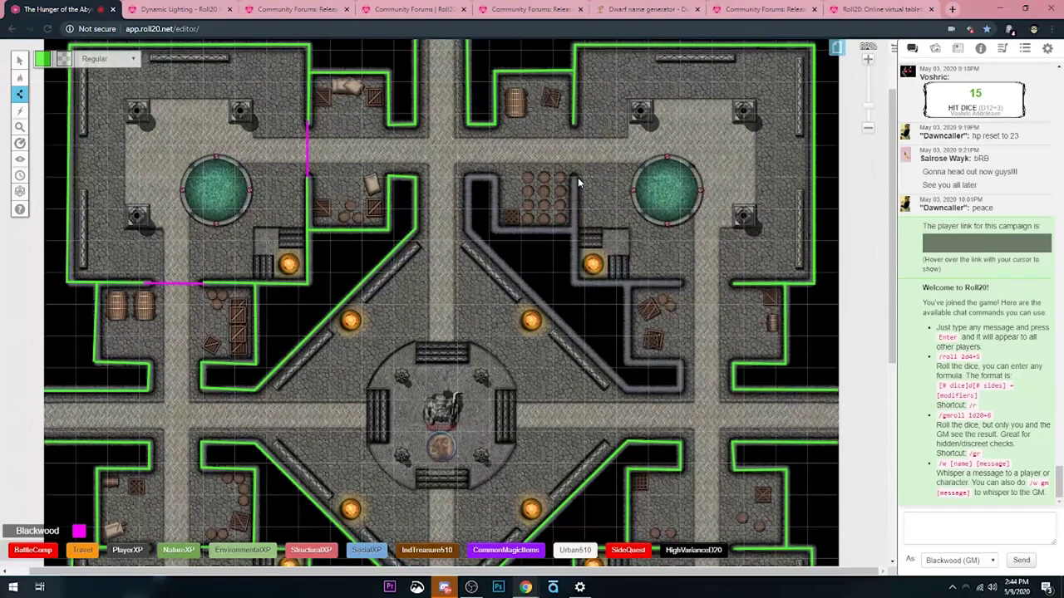
pyautogui.click(574, 177)
pyautogui.click(574, 227)
pyautogui.click(495, 227)
pyautogui.click(496, 177)
pyautogui.click(467, 177)
pyautogui.click(467, 233)
pyautogui.click(624, 389)
pyautogui.click(681, 362)
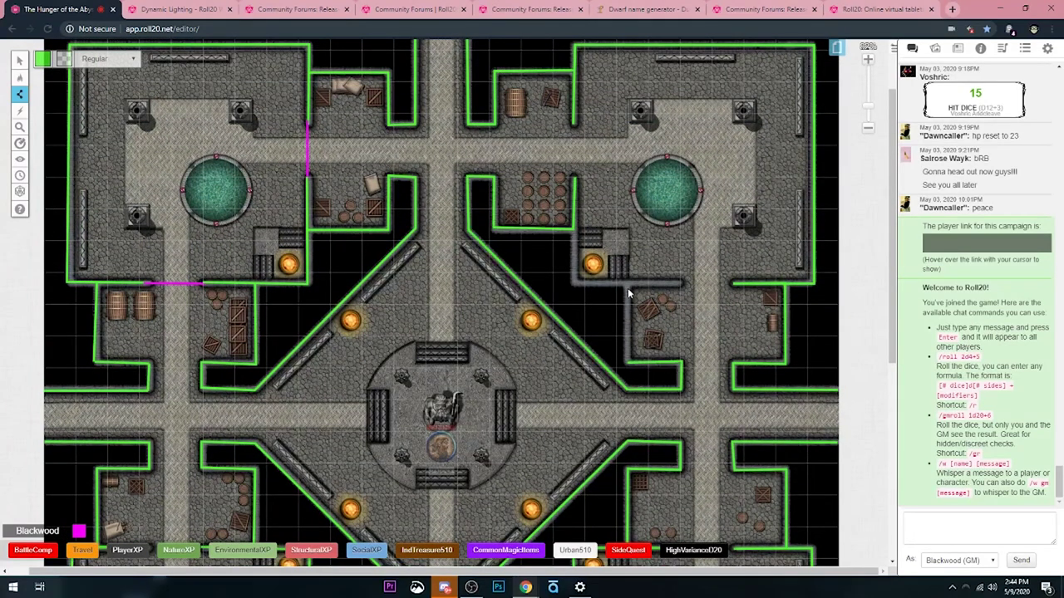
pyautogui.click(628, 283)
pyautogui.click(574, 283)
pyautogui.doubleClick(574, 226)
pyautogui.scroll(-5, 590, 266)
# Step: Draw magenta door lines on the lower-left room's top wall and the right-side gap, then return to Select
pyautogui.click(42, 58)
pyautogui.click(79, 77)
pyautogui.click(150, 342)
pyautogui.doubleClick(203, 343)
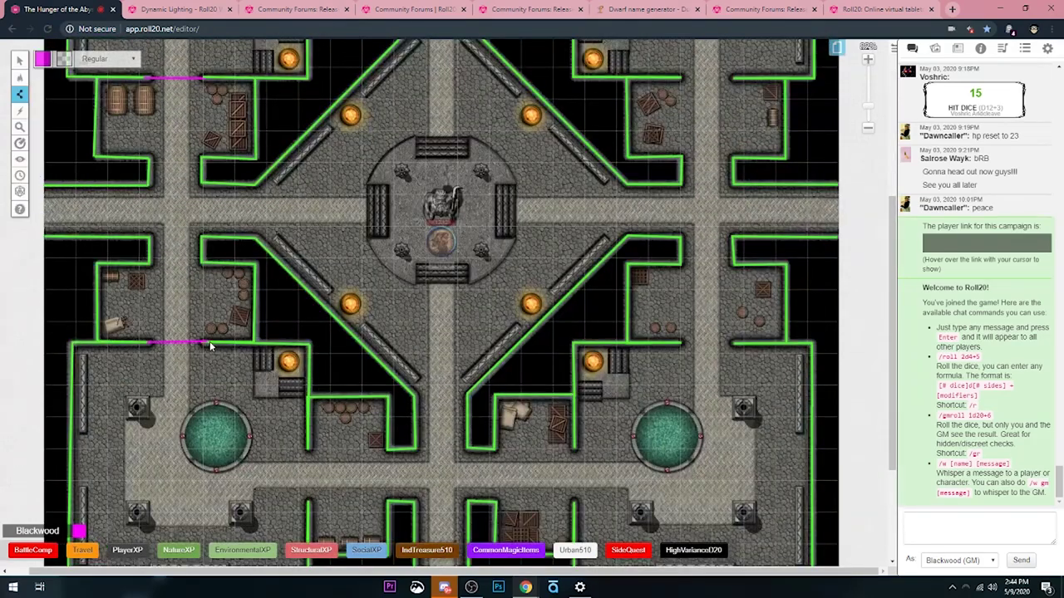
pyautogui.scroll(-2, 274, 353)
pyautogui.scroll(7, 745, 253)
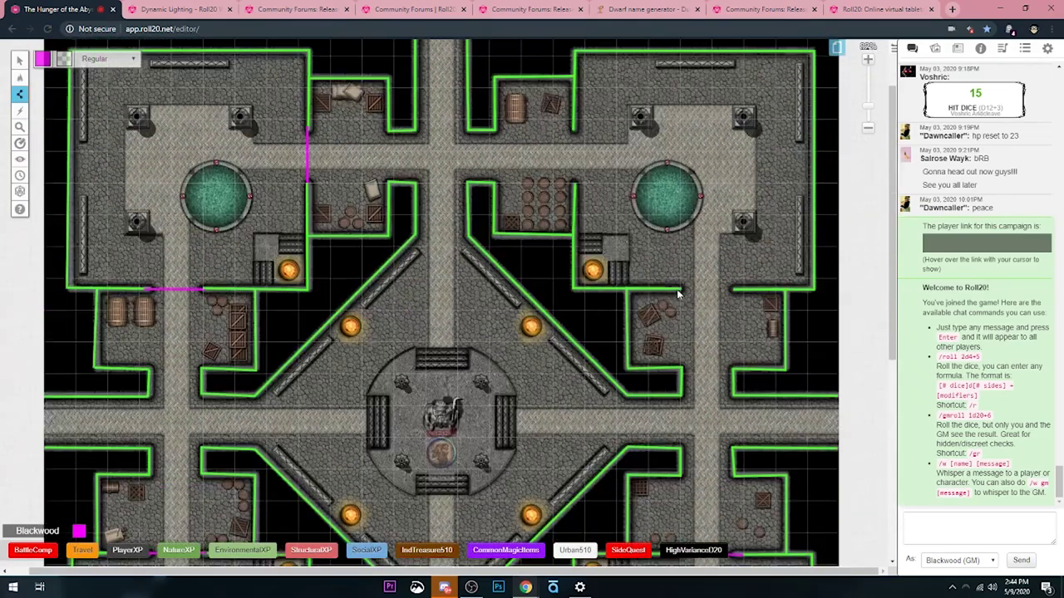
pyautogui.click(574, 125)
pyautogui.doubleClick(573, 177)
pyautogui.click(20, 60)
pyautogui.scroll(-2, 499, 303)
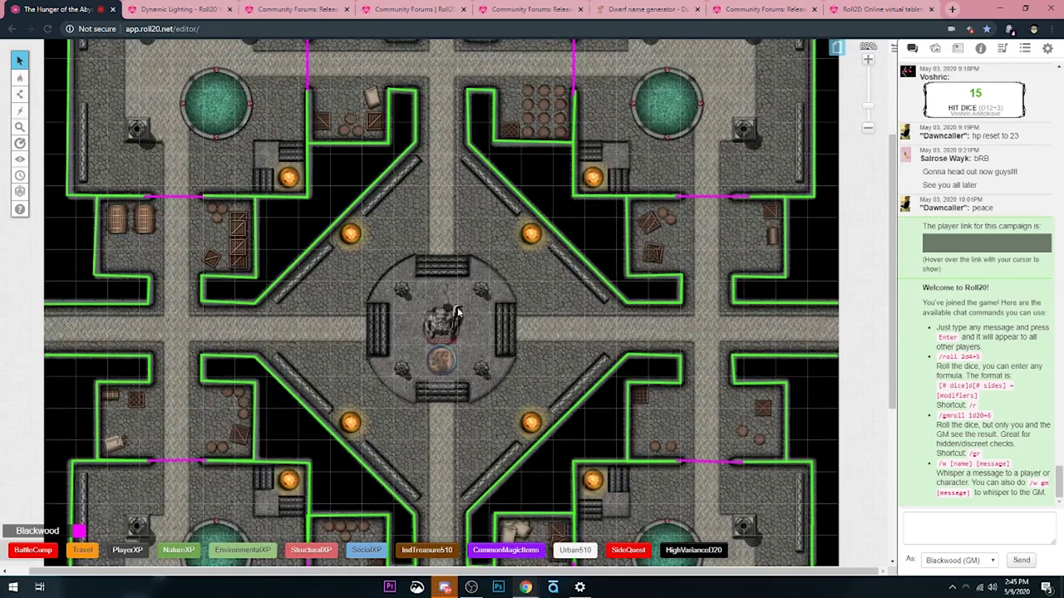
# Step: Switch to the Objects & Tokens layer so the drawn walls and door lines are hidden
pyautogui.scroll(1, 601, 366)
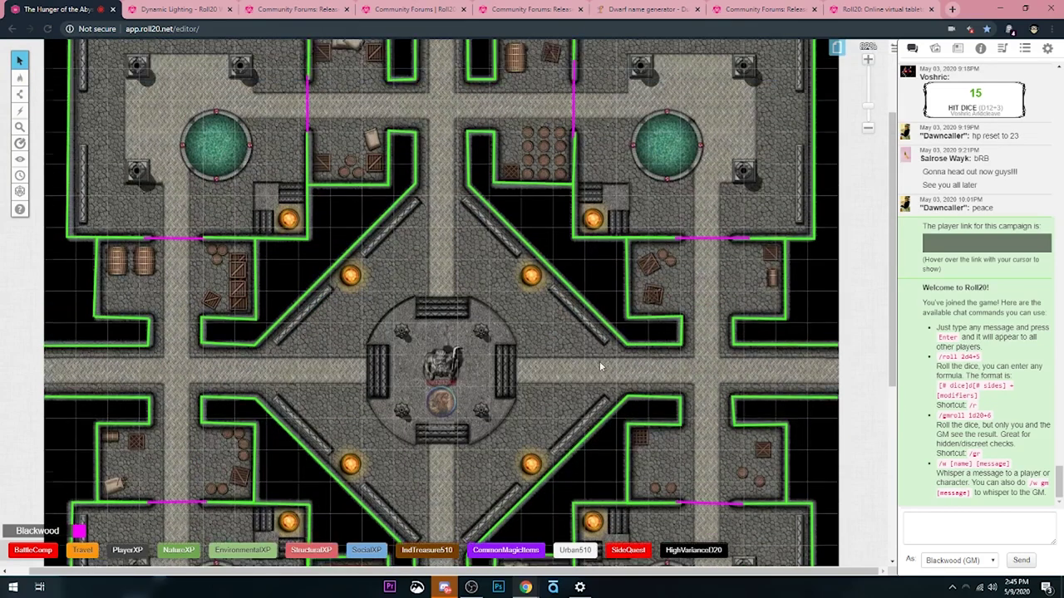
pyautogui.scroll(-1, 487, 307)
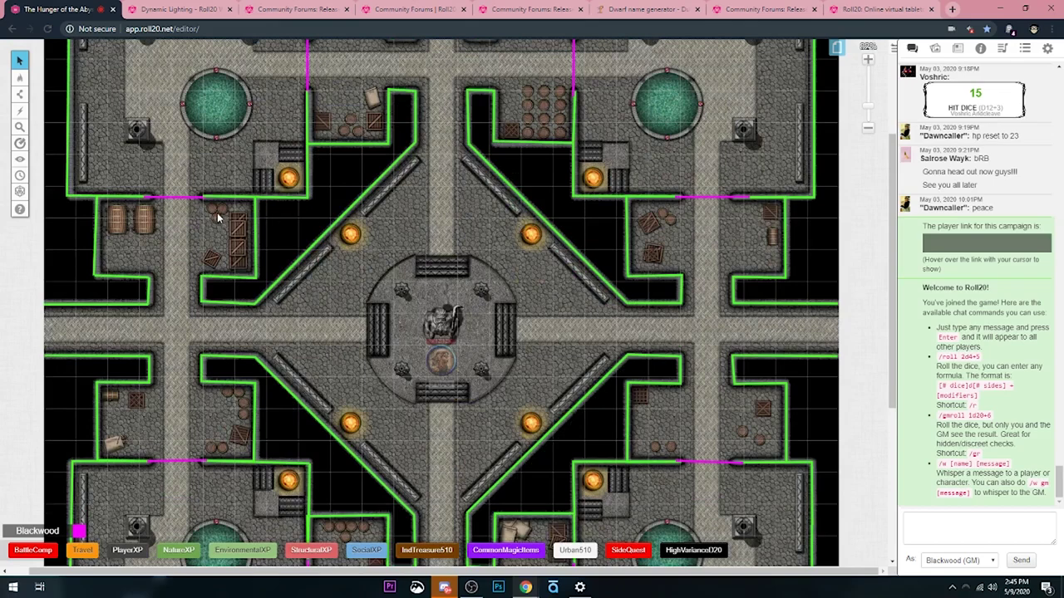
pyautogui.scroll(-3, 173, 216)
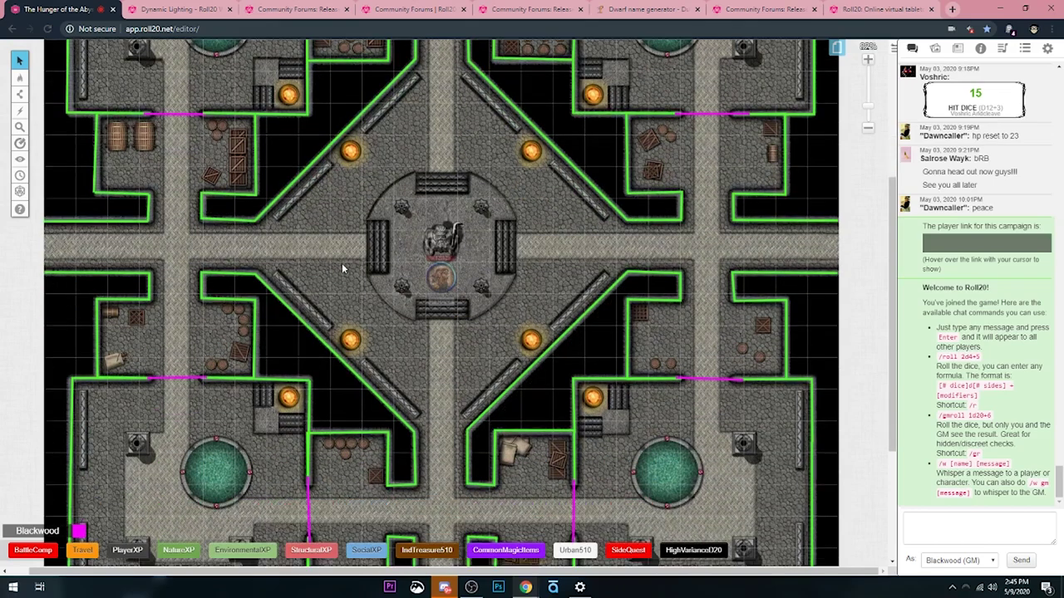
pyautogui.scroll(-1, 342, 264)
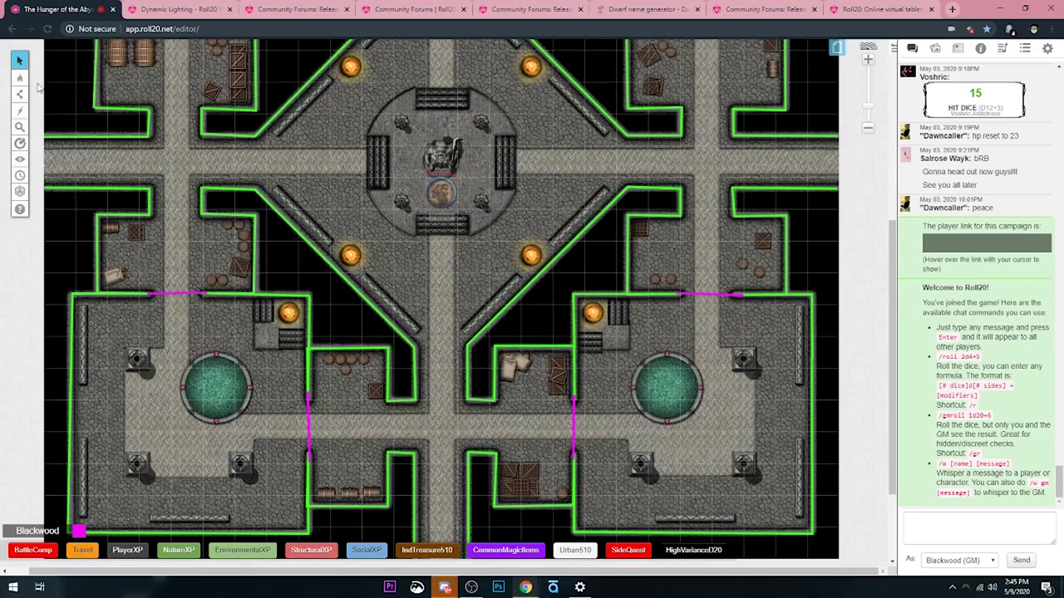
pyautogui.moveTo(22, 80)
pyautogui.click(84, 86)
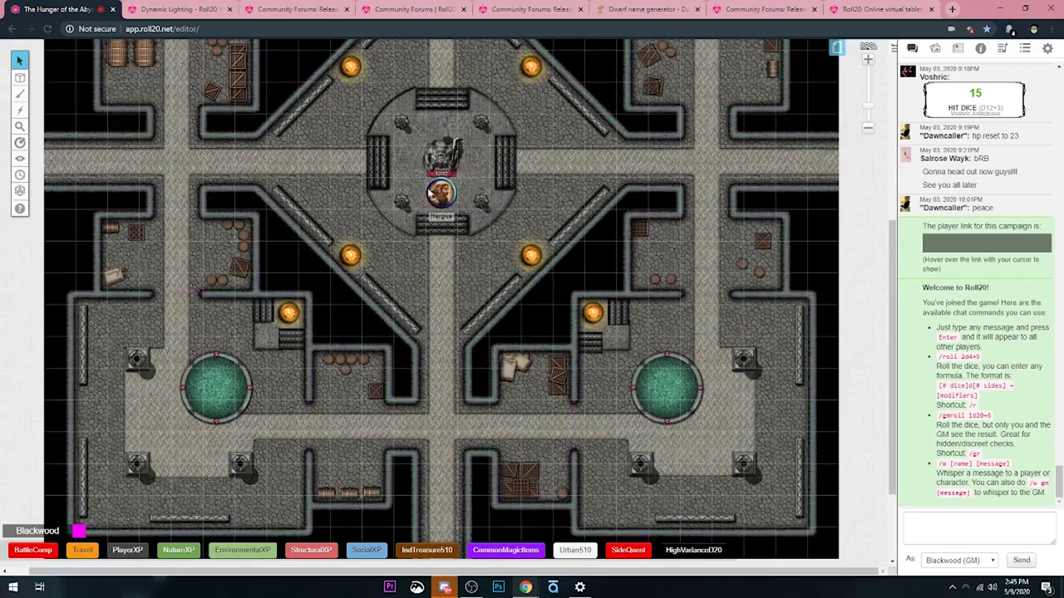
pyautogui.scroll(2, 352, 307)
pyautogui.scroll(-1, 463, 325)
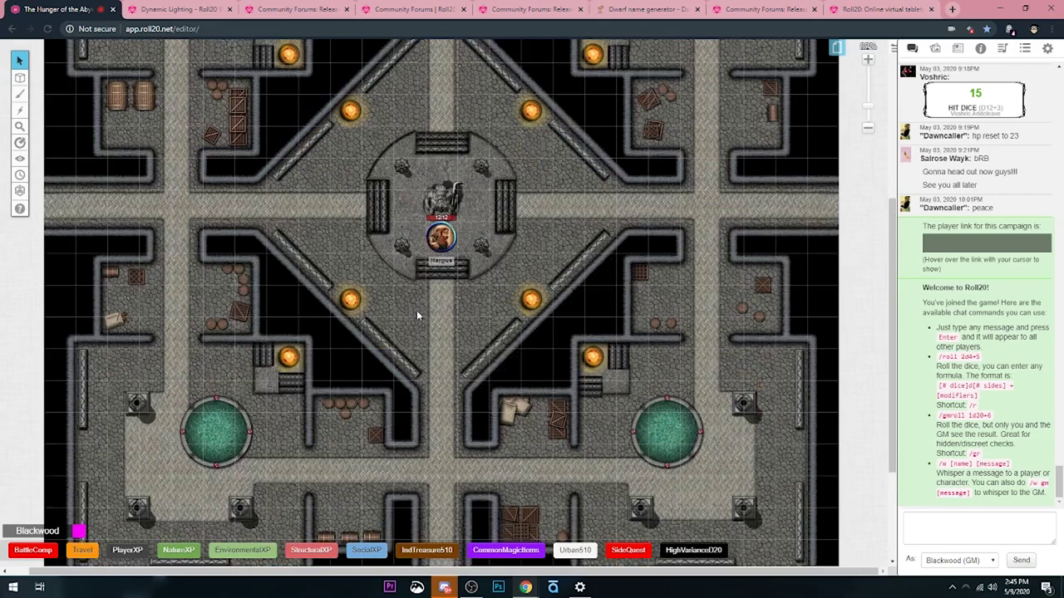
pyautogui.scroll(-1, 208, 331)
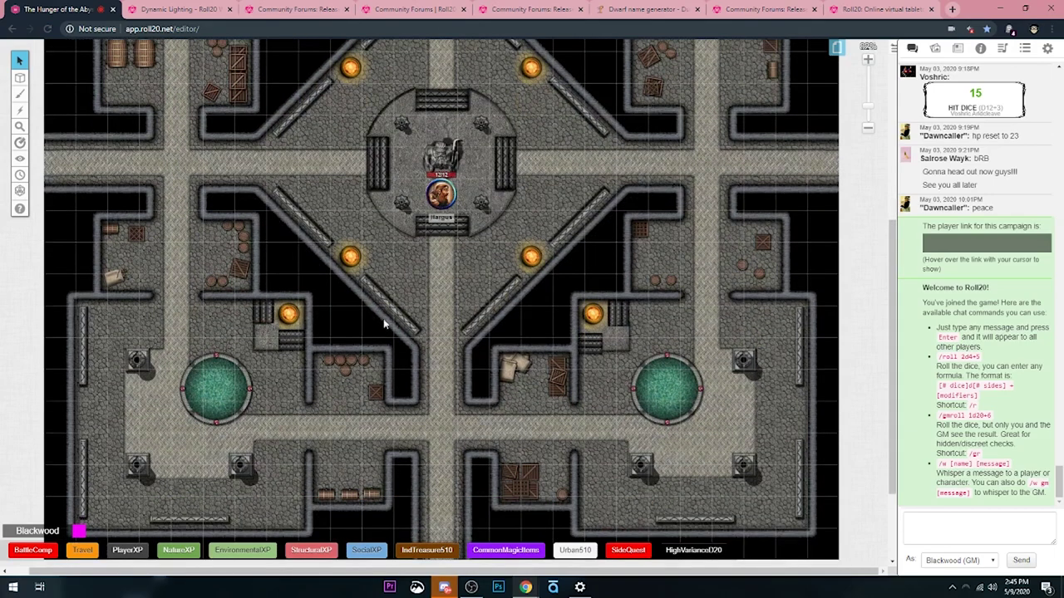
# Step: Switch to the Dynamic Lighting layer and scroll around the keep to review the green walls and magenta doors
pyautogui.moveTo(20, 79)
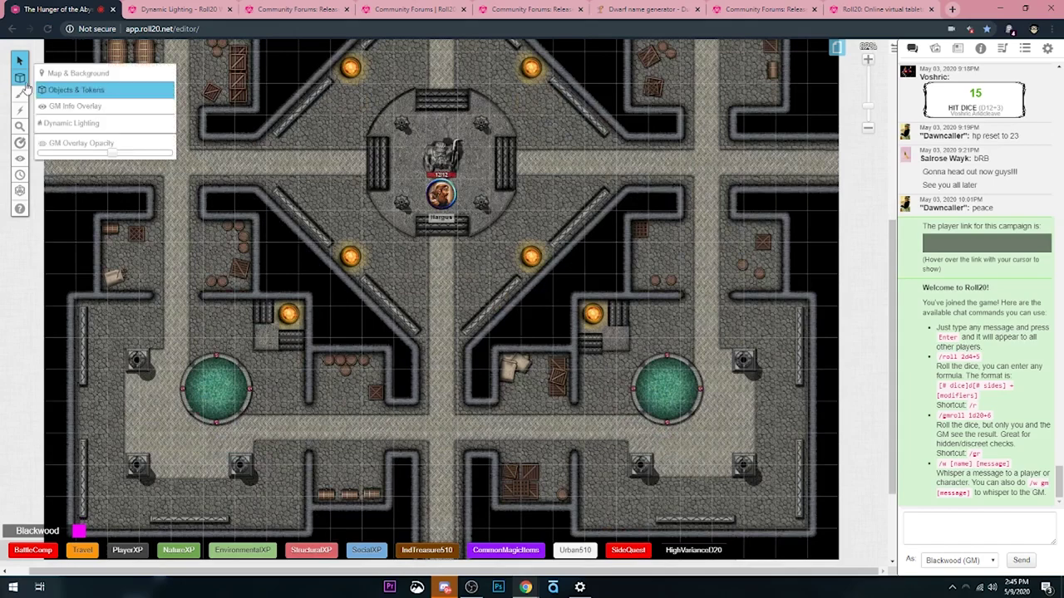
pyautogui.click(55, 124)
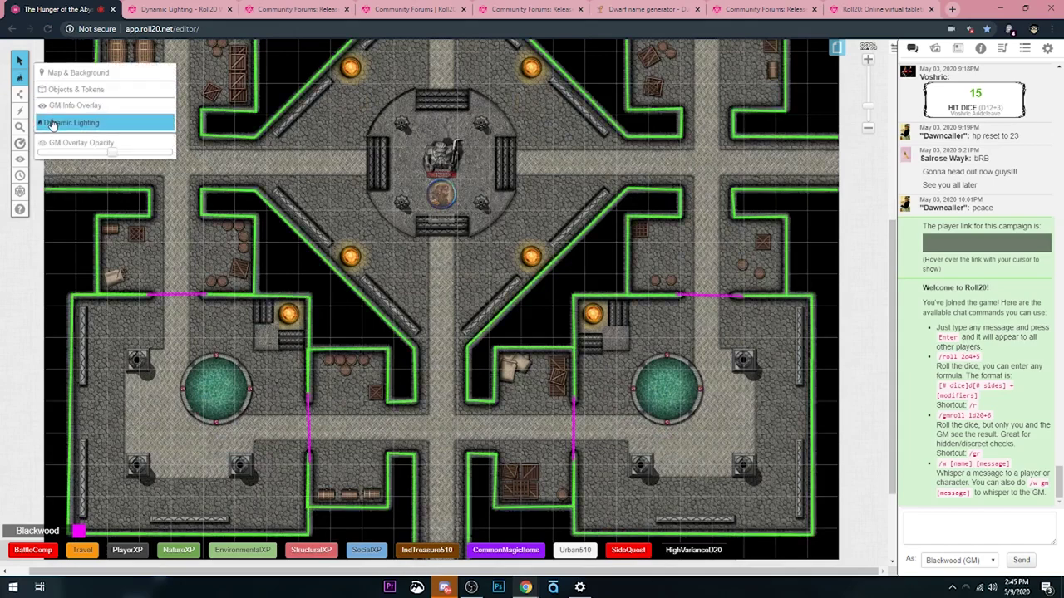
pyautogui.moveTo(20, 92)
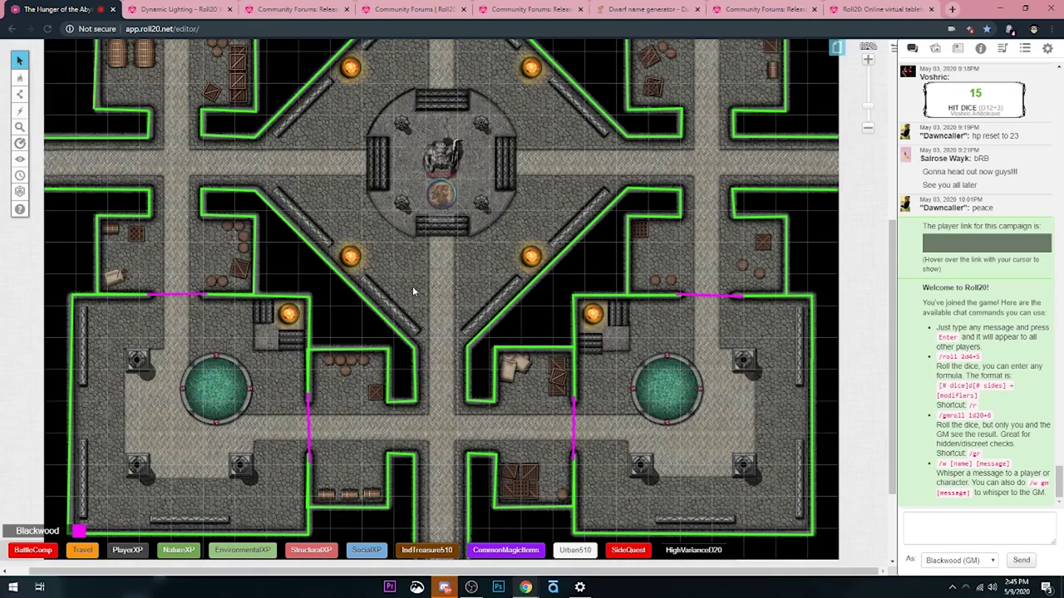
pyautogui.scroll(-2, 416, 293)
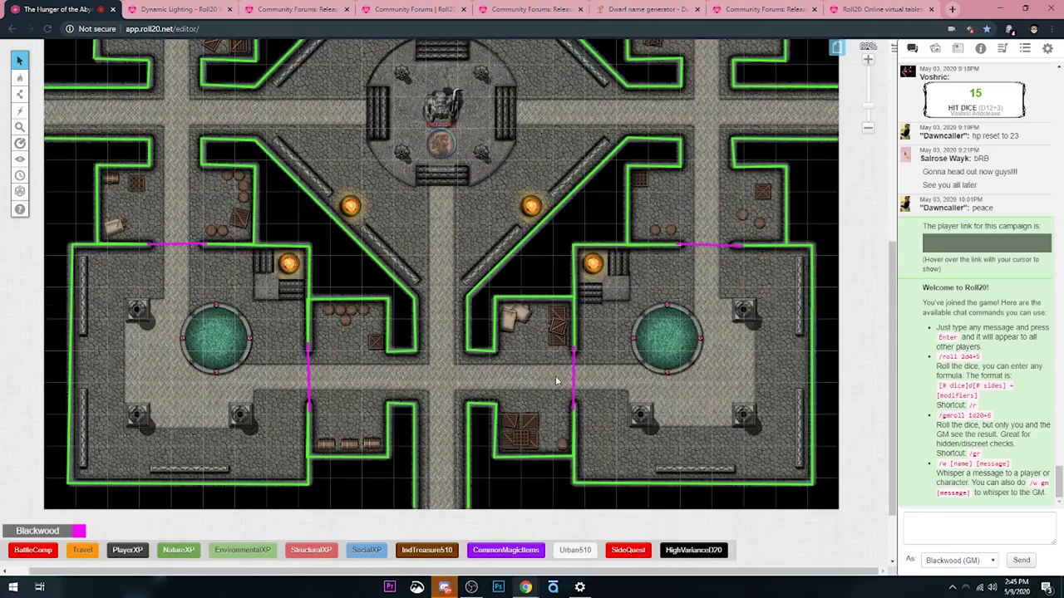
pyautogui.scroll(6, 557, 381)
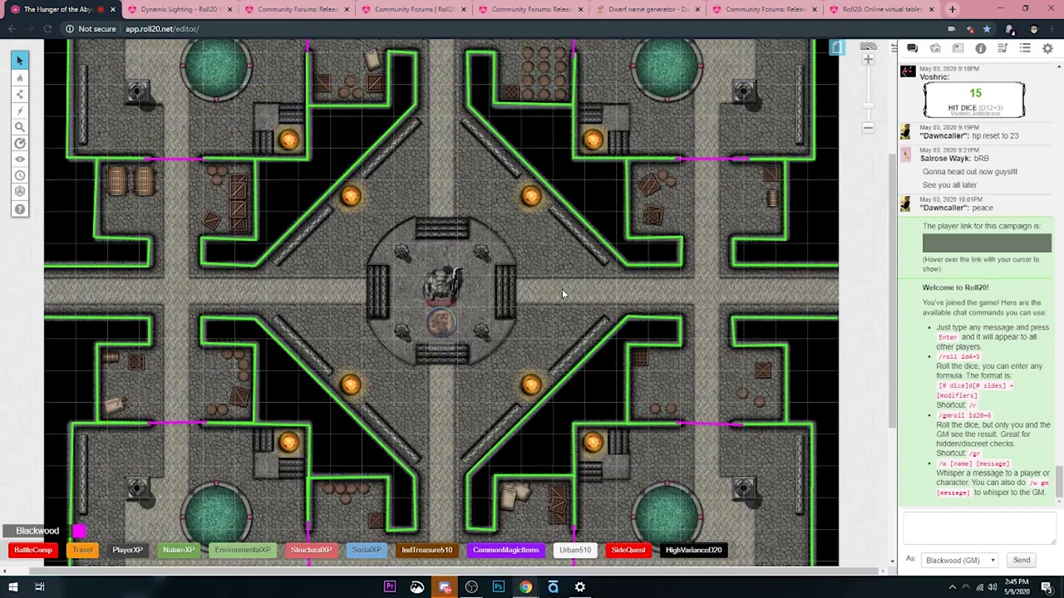
pyautogui.scroll(2, 564, 286)
pyautogui.scroll(-2, 564, 283)
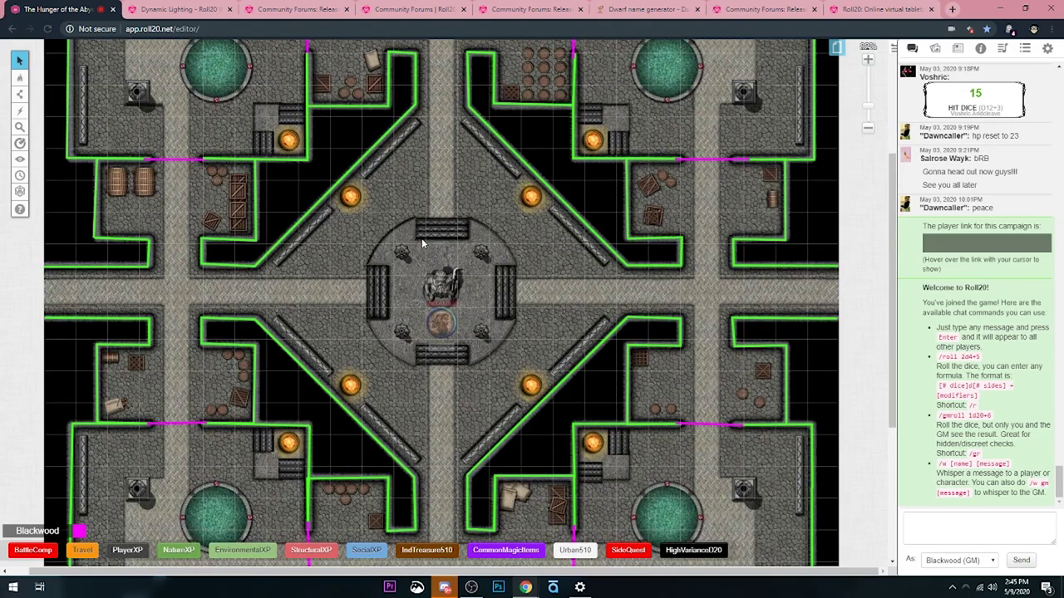
pyautogui.scroll(6, 422, 237)
pyautogui.scroll(-5, 337, 284)
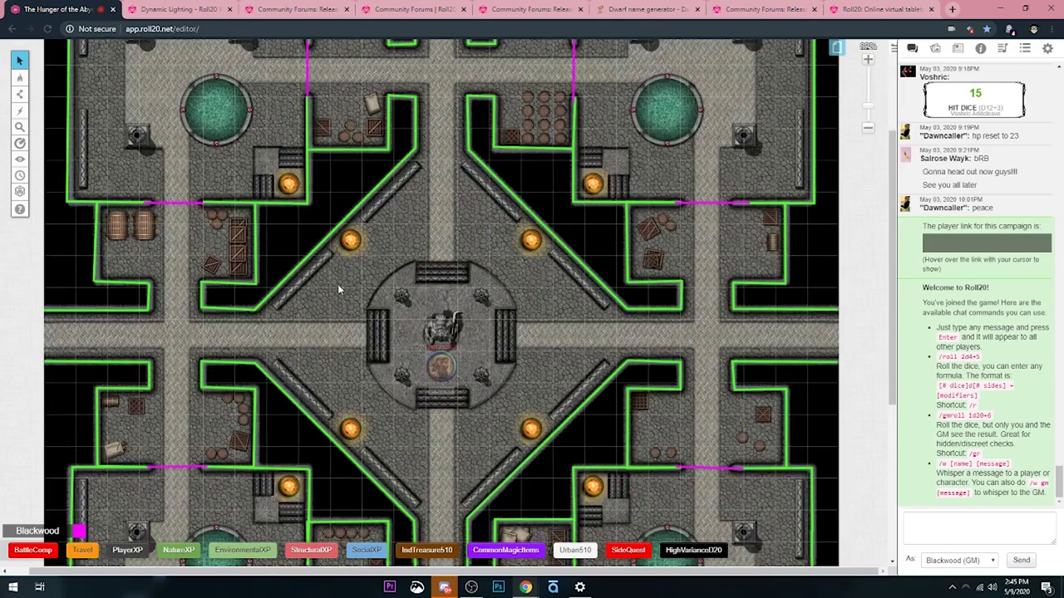
pyautogui.scroll(-6, 337, 284)
pyautogui.scroll(8, 416, 295)
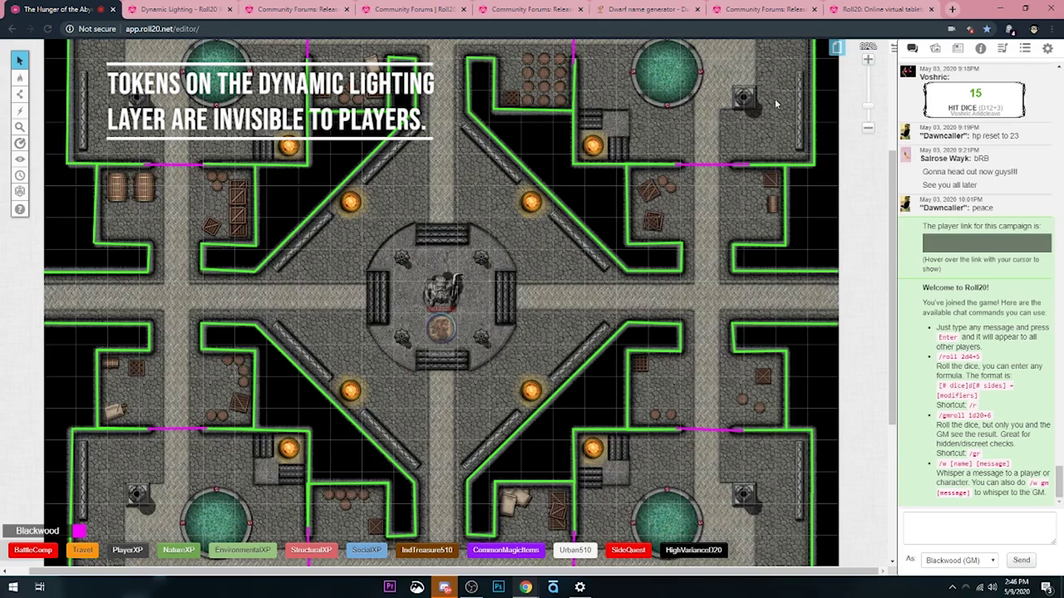
# Step: Search the Art Library for 'light'
pyautogui.click(935, 48)
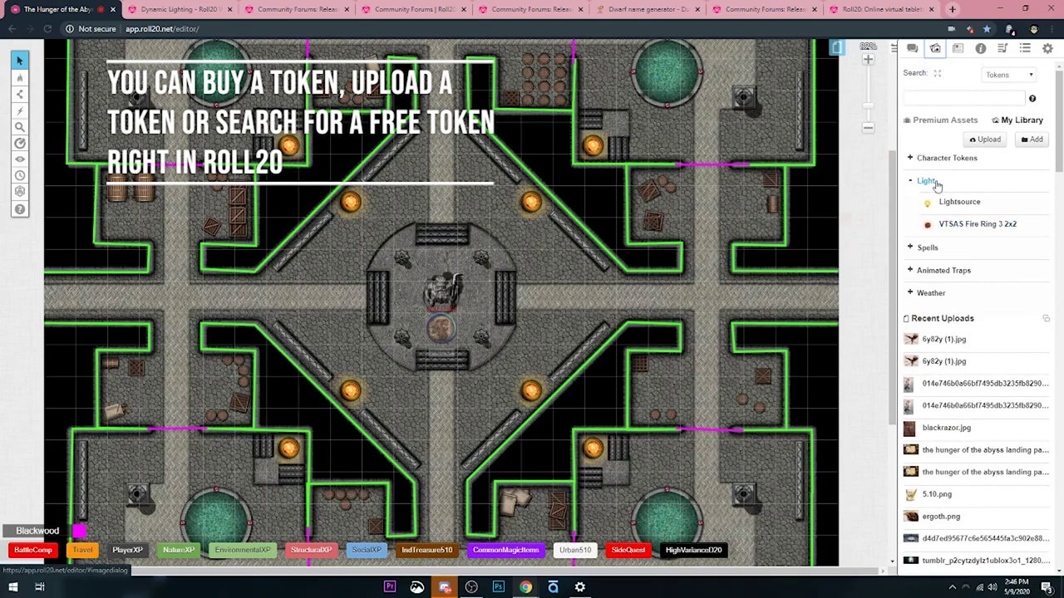
pyautogui.moveTo(949, 225)
pyautogui.moveTo(949, 203)
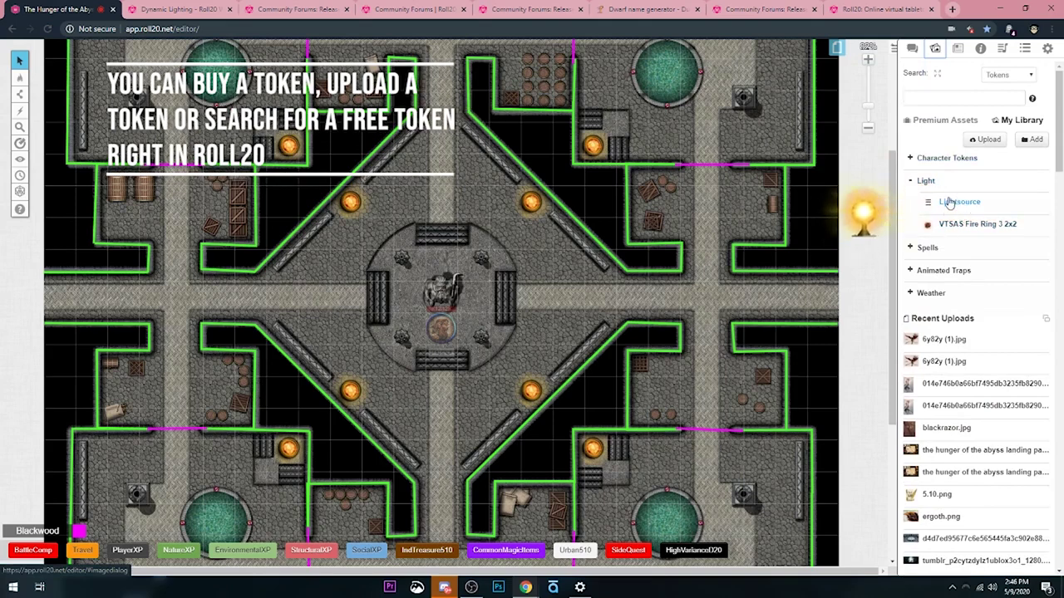
pyautogui.click(945, 101)
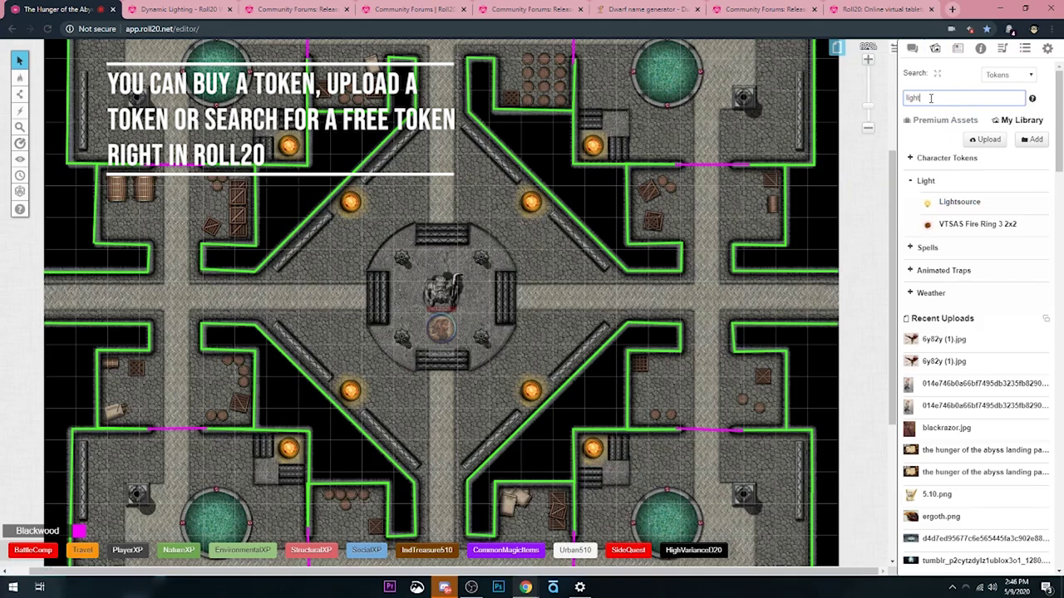
pyautogui.press('Return')
# Step: Browse the 'light' results across library items, premium assets and web results
pyautogui.scroll(-3, 956, 179)
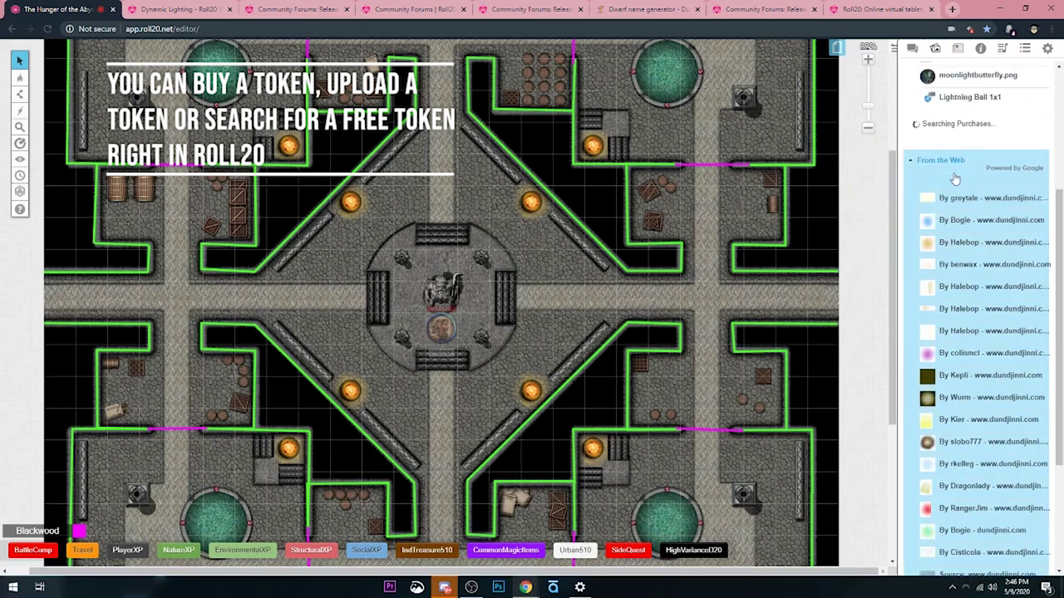
pyautogui.moveTo(946, 345)
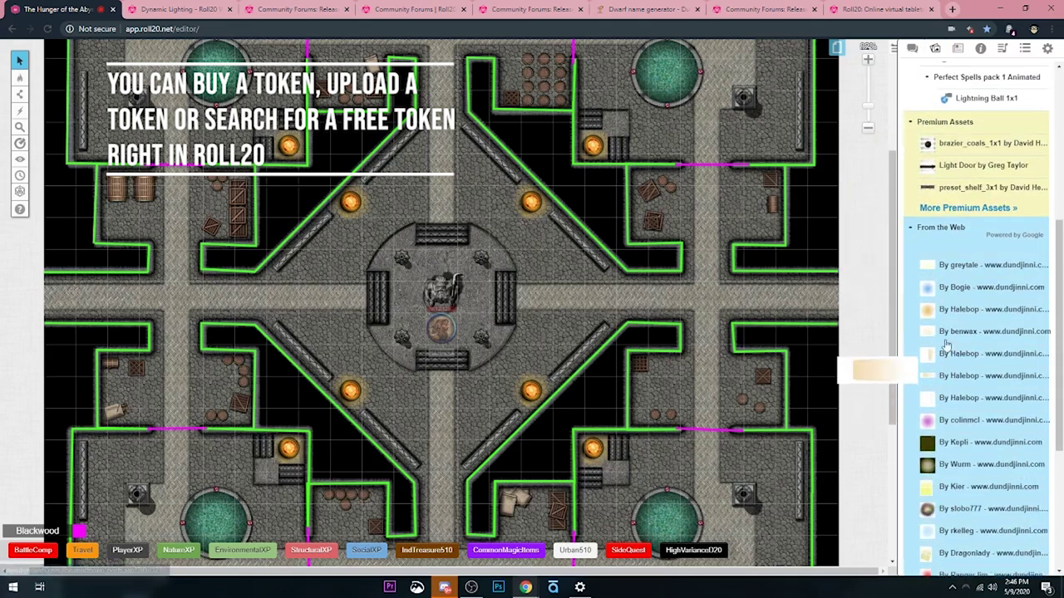
pyautogui.scroll(3, 947, 333)
pyautogui.moveTo(950, 212)
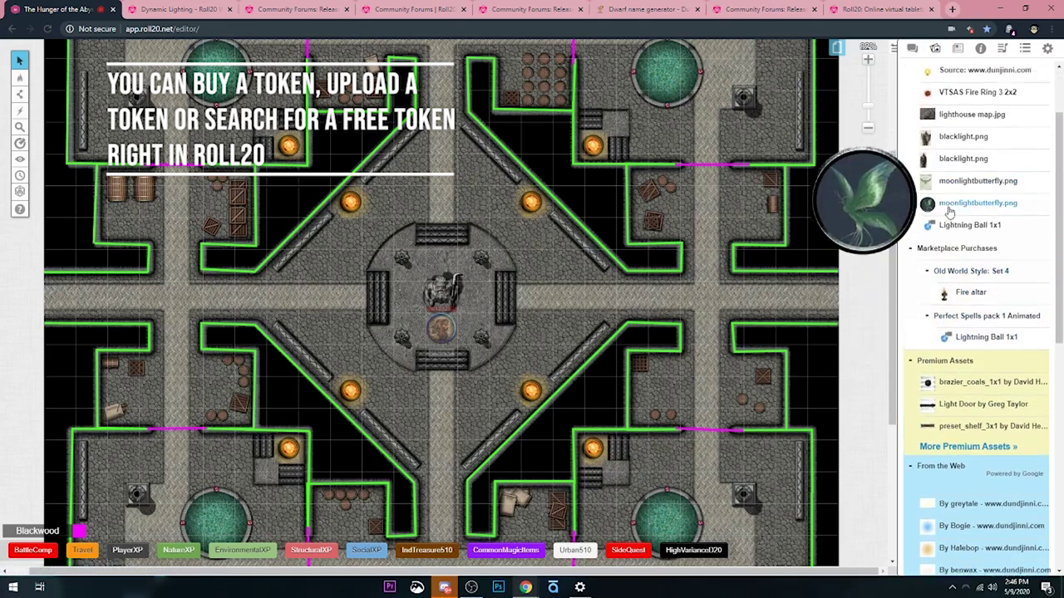
pyautogui.scroll(2, 950, 212)
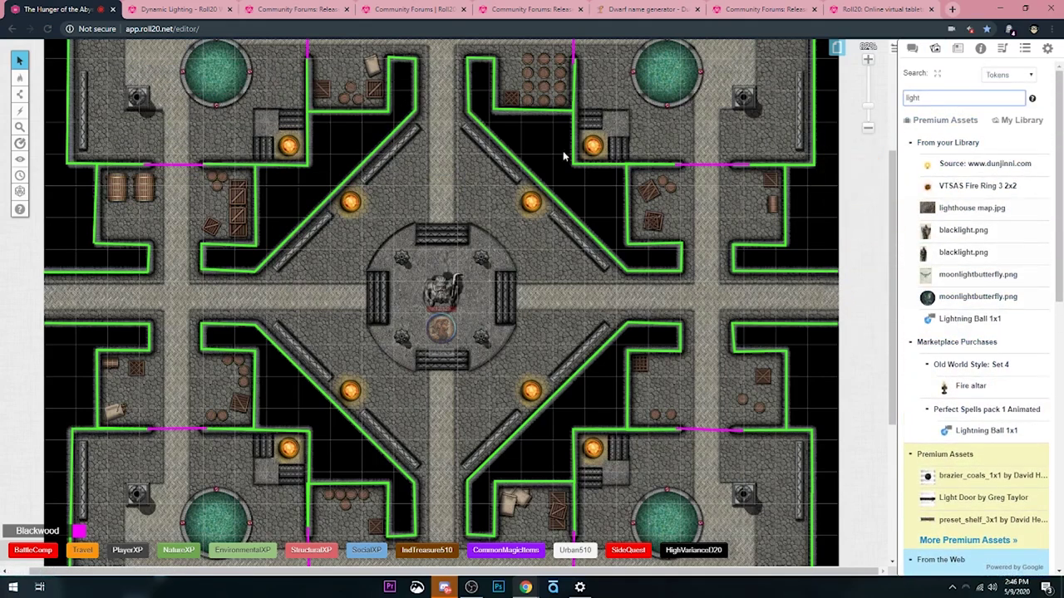
pyautogui.moveTo(989, 166)
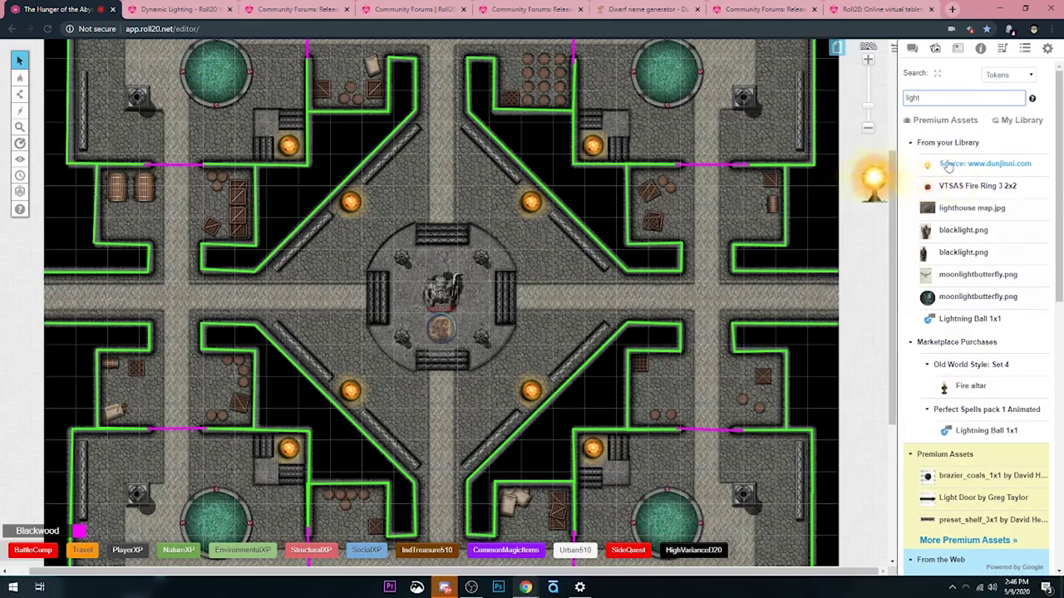
pyautogui.moveTo(972, 285)
pyautogui.scroll(-5, 972, 285)
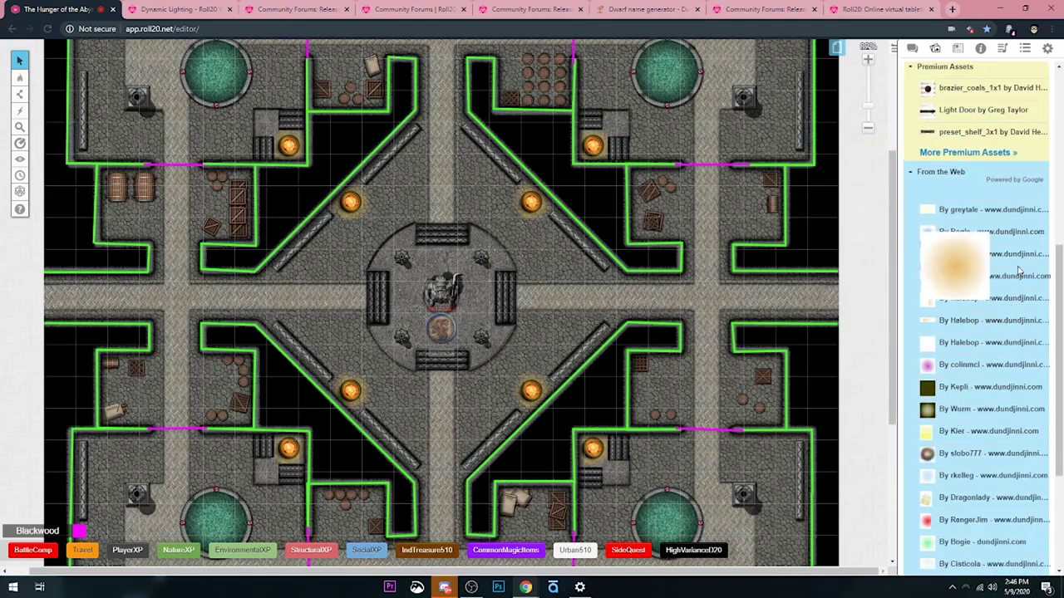
pyautogui.scroll(5, 1006, 345)
# Step: Place the Lightsource asset on the map, positioned off-grid on the lower-left brazier
pyautogui.moveTo(985, 164); pyautogui.dragTo(401, 431)
pyautogui.click(379, 399)
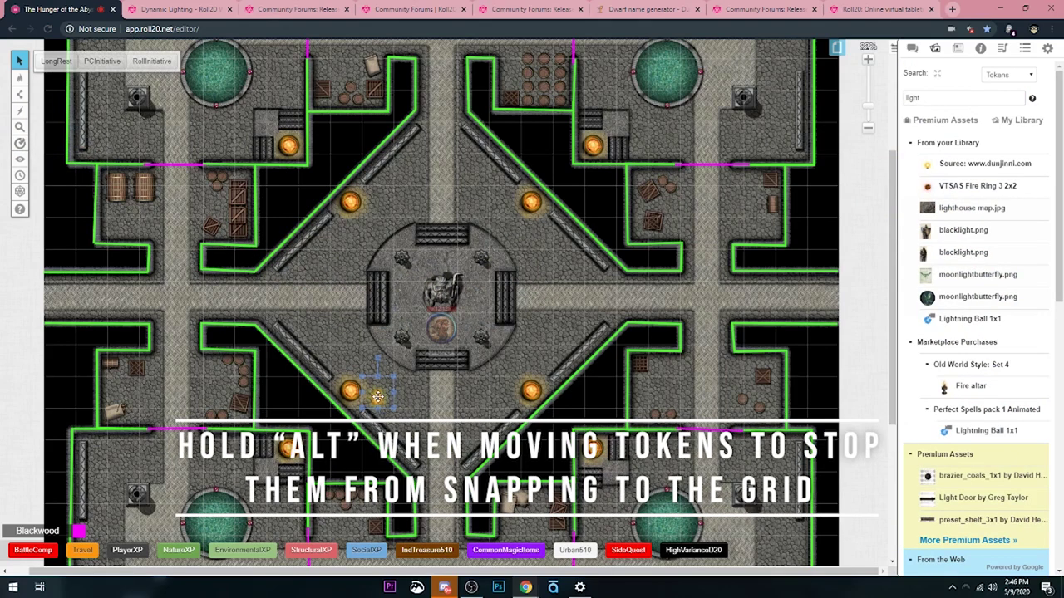
pyautogui.press('Escape')
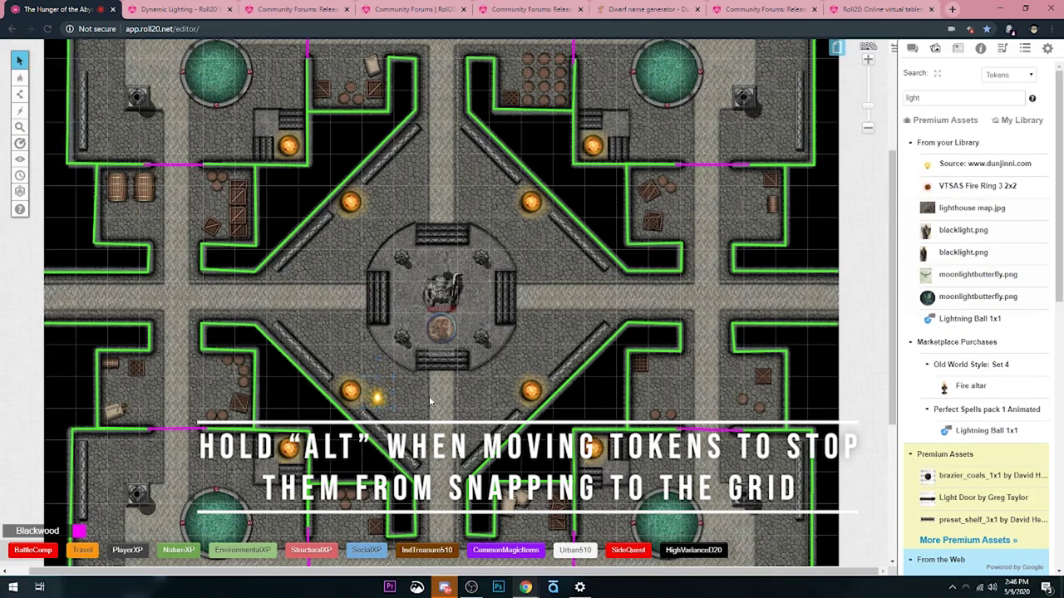
pyautogui.click(381, 396)
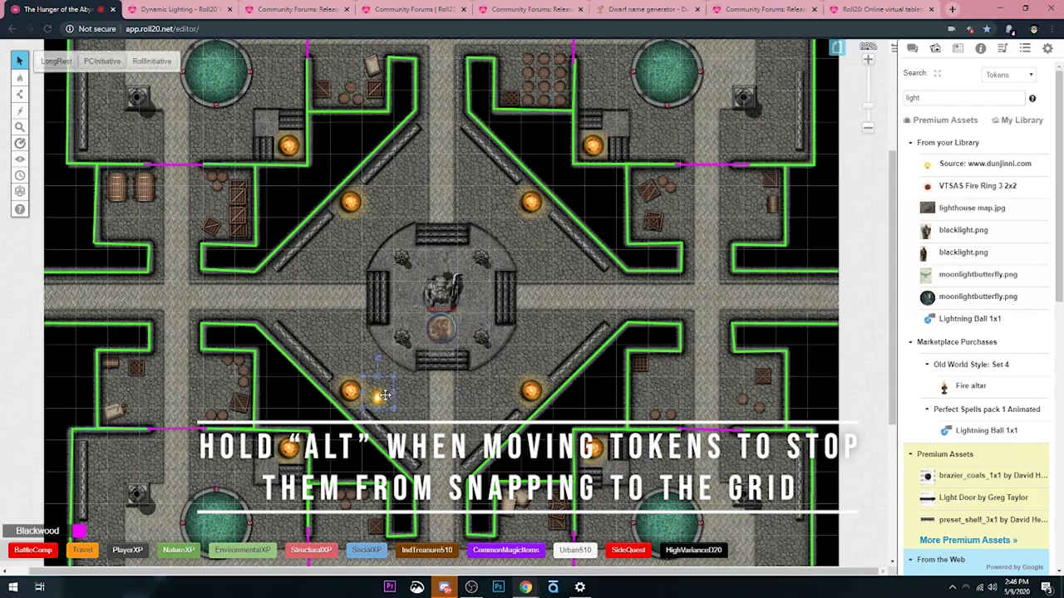
pyautogui.moveTo(384, 396); pyautogui.dragTo(357, 387)
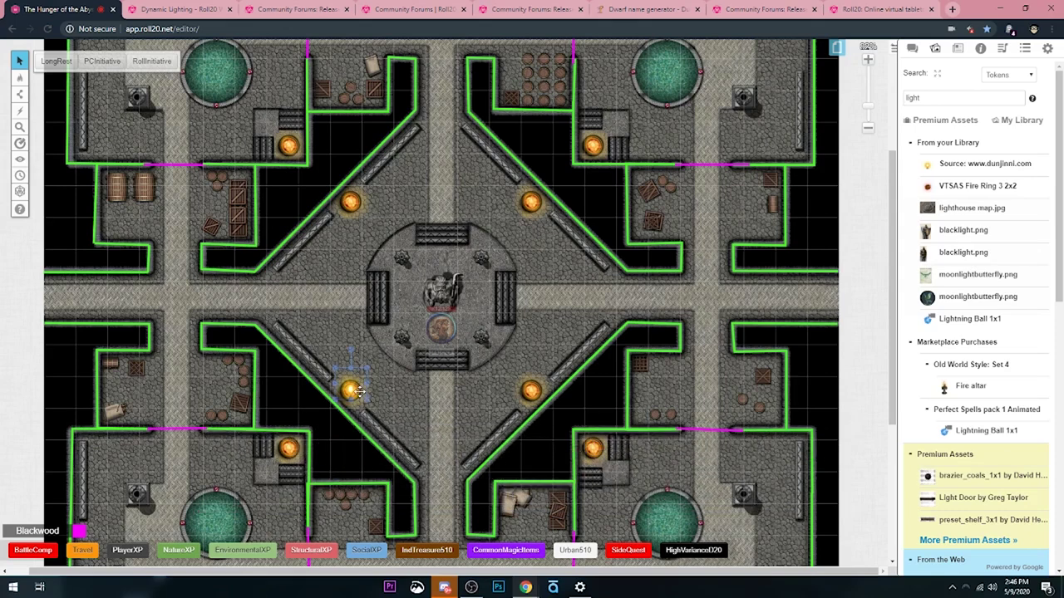
# Step: Give the light token 20 ft bright light plus 20 ft low light and save
pyautogui.doubleClick(355, 390)
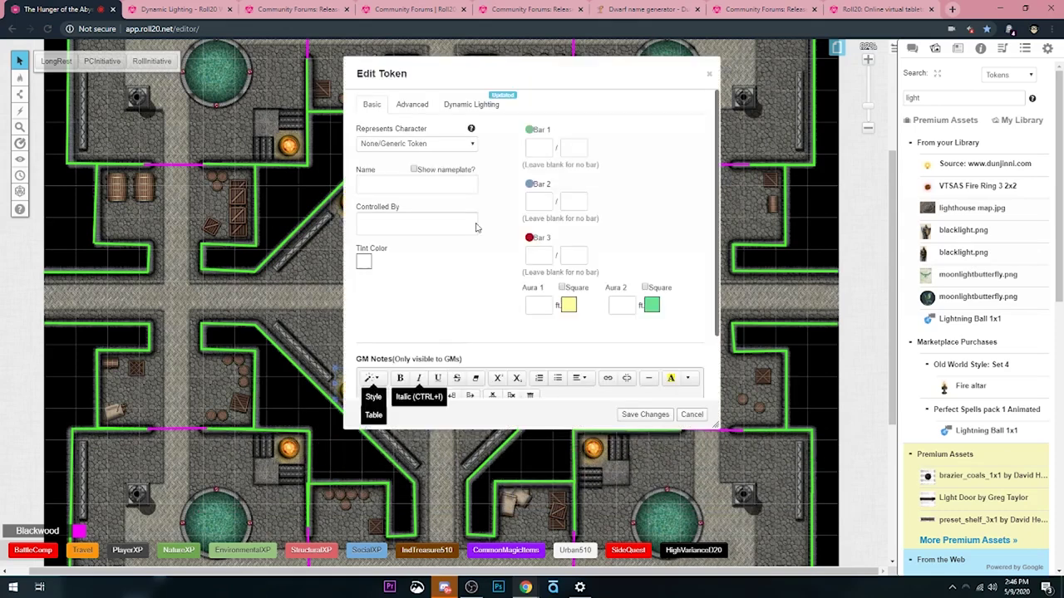
pyautogui.click(481, 107)
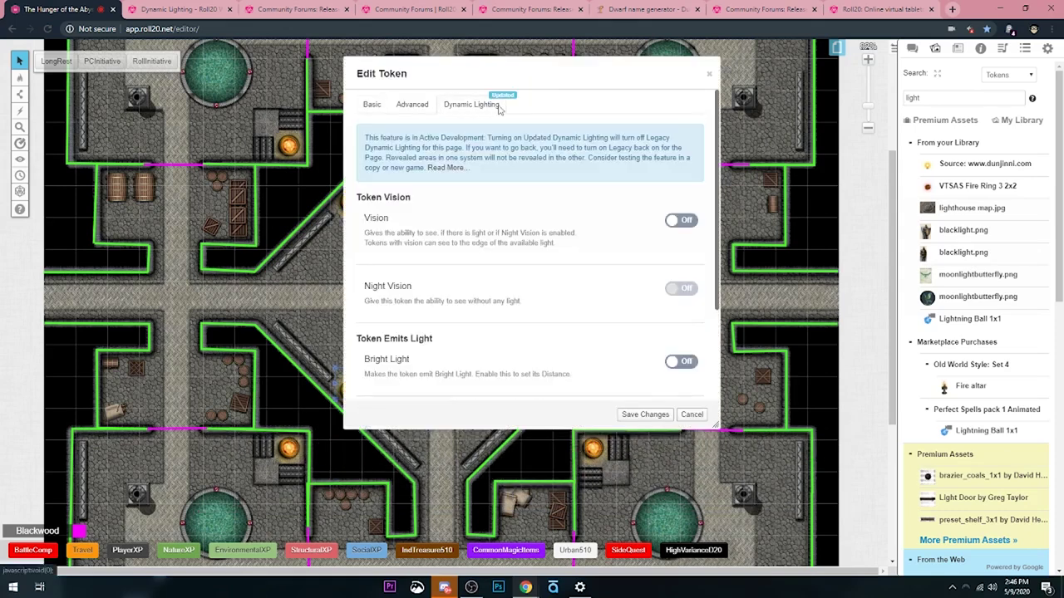
pyautogui.scroll(-3, 440, 208)
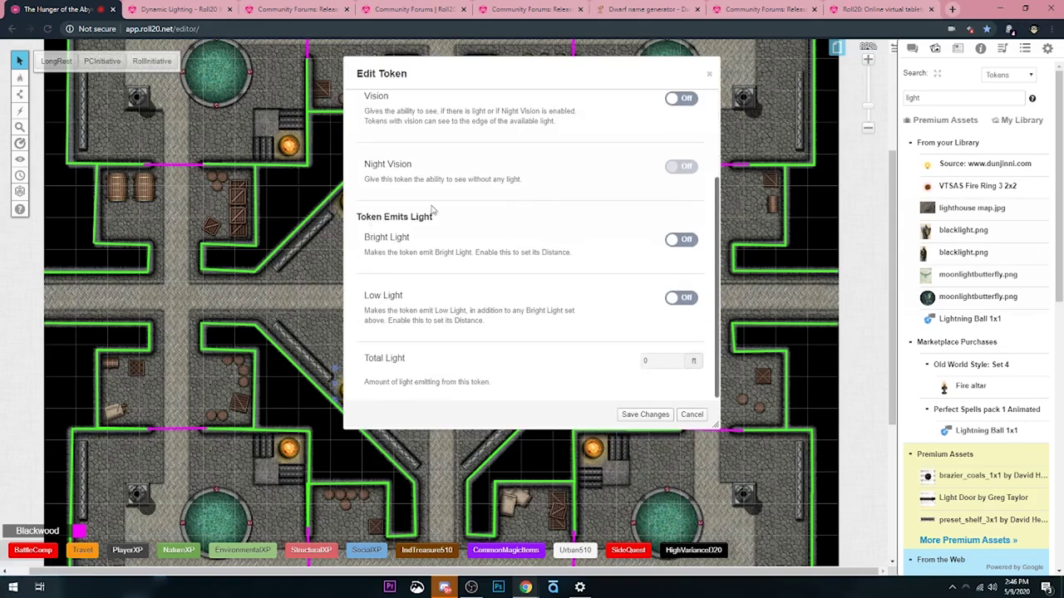
pyautogui.click(689, 243)
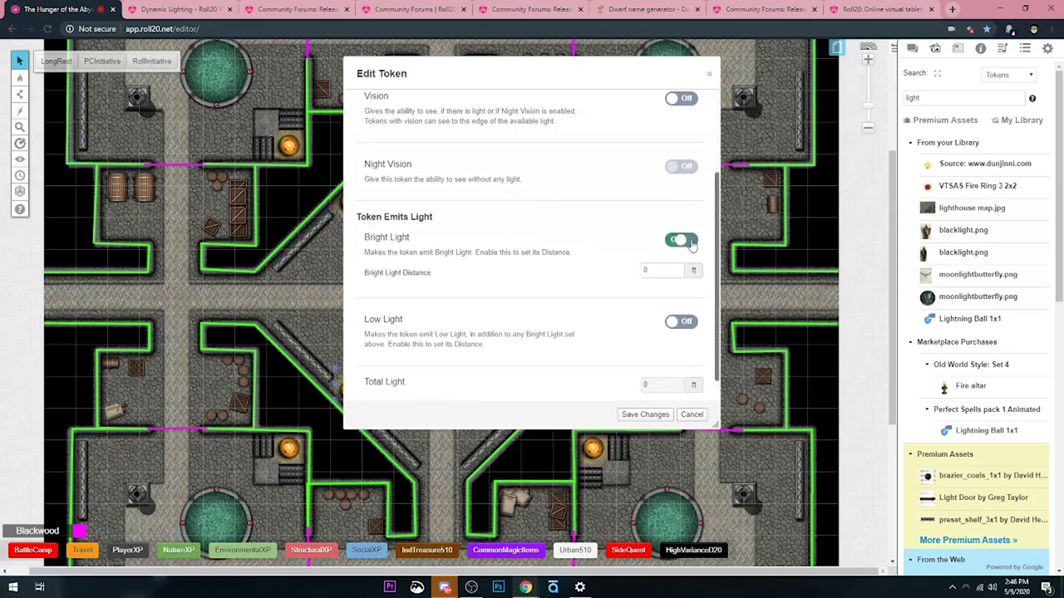
pyautogui.click(657, 271)
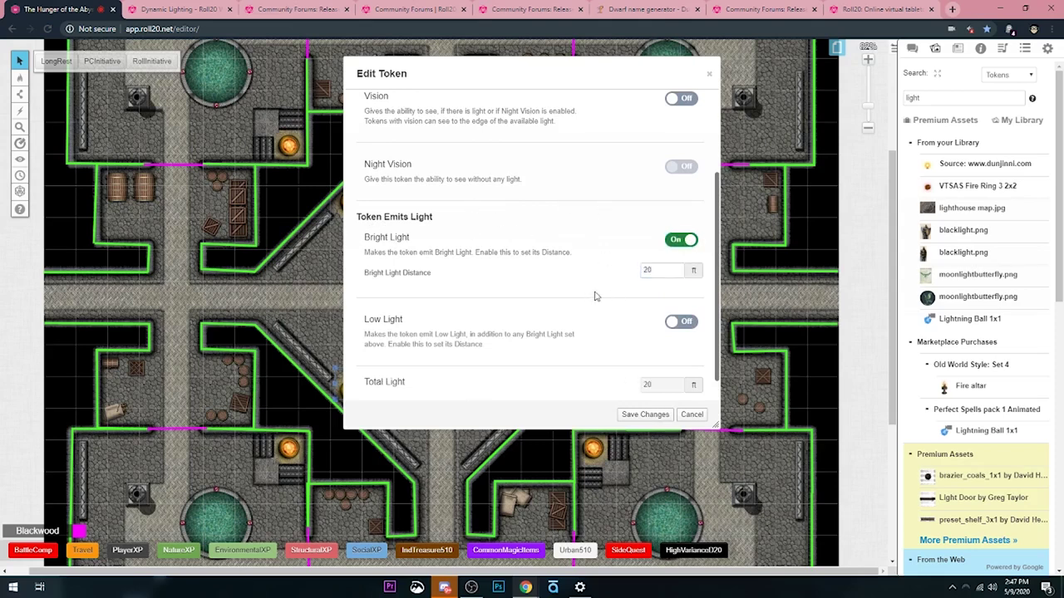
pyautogui.click(683, 321)
pyautogui.scroll(-1, 665, 324)
pyautogui.click(647, 313)
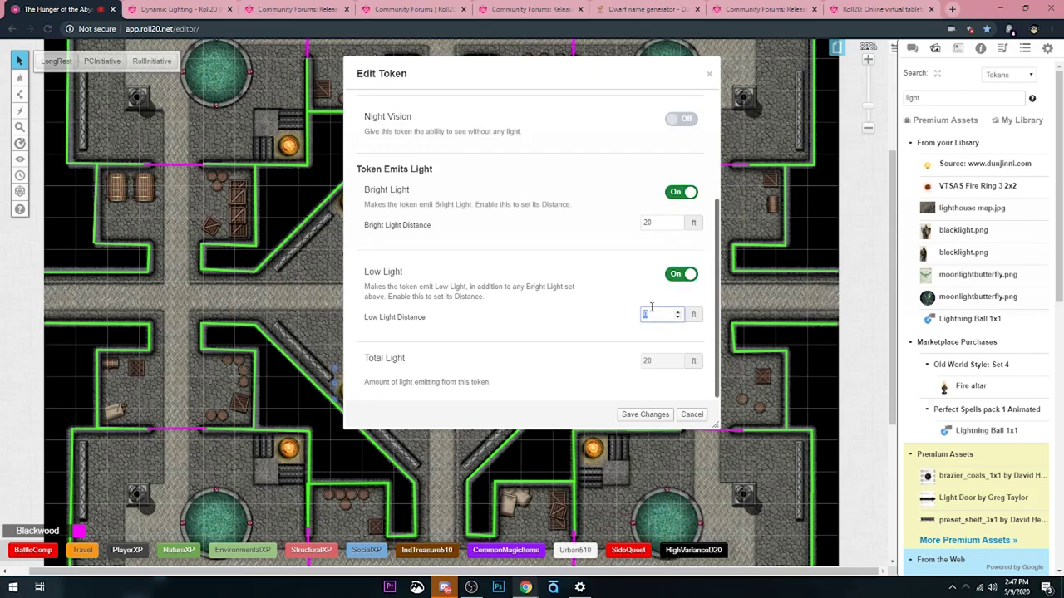
pyautogui.click(629, 414)
pyautogui.click(522, 390)
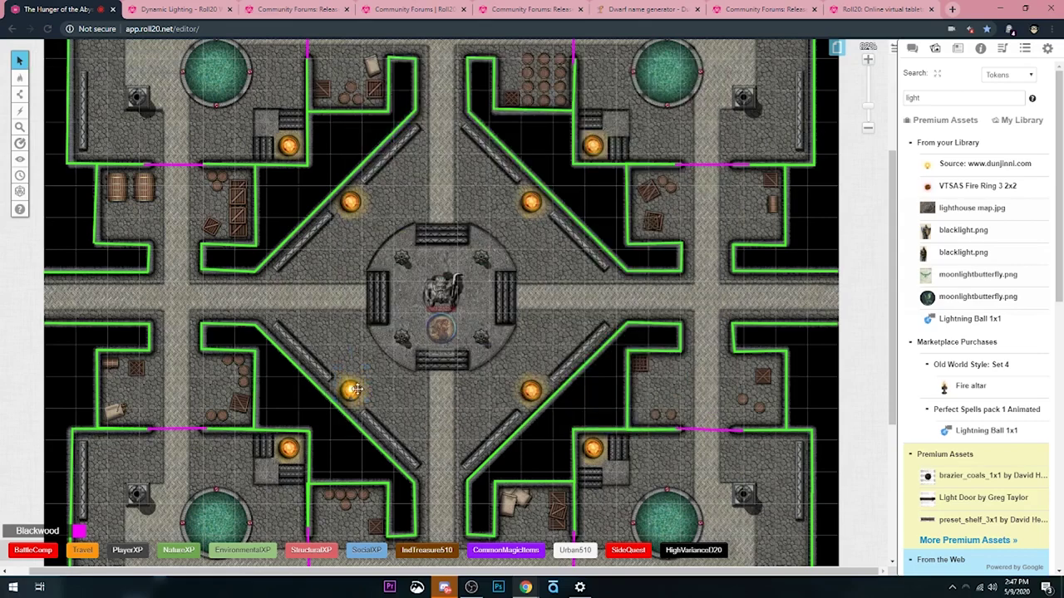
# Step: Drag the light tokens onto the torches beside the central chamber, including the left torch
pyautogui.click(352, 389)
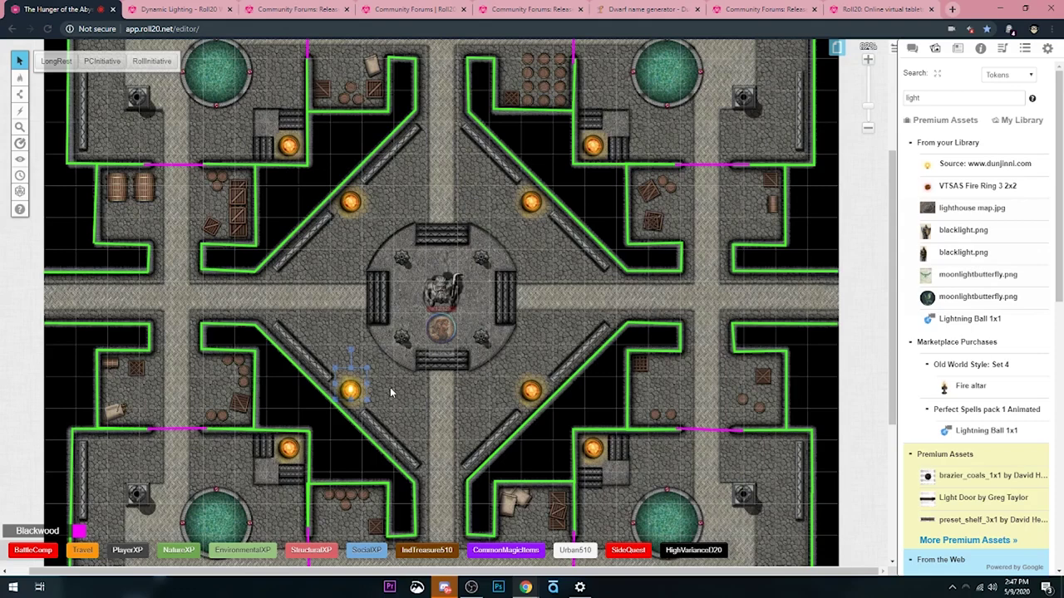
pyautogui.click(496, 391)
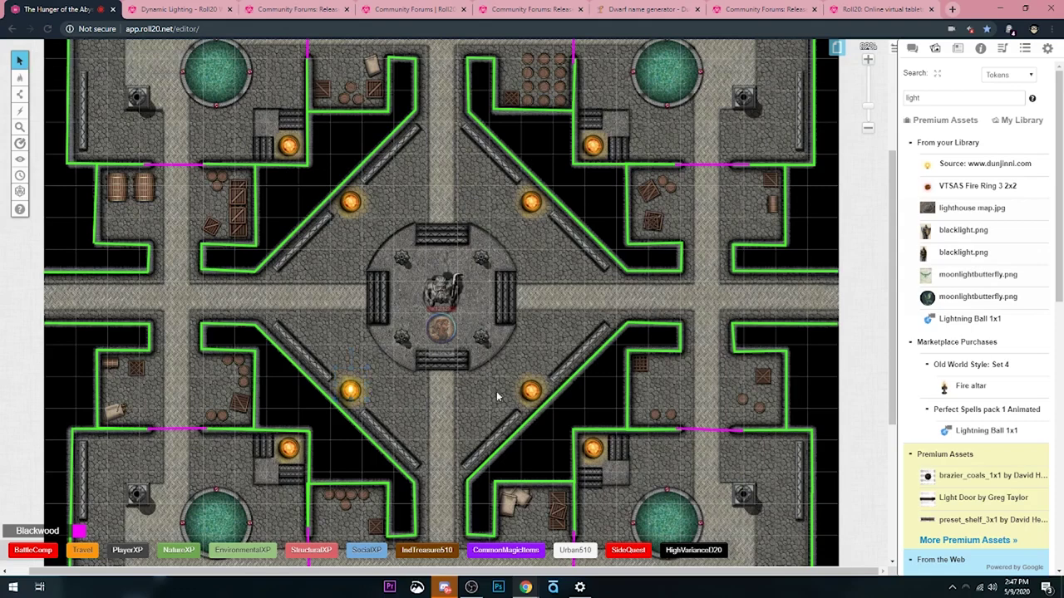
pyautogui.click(529, 393)
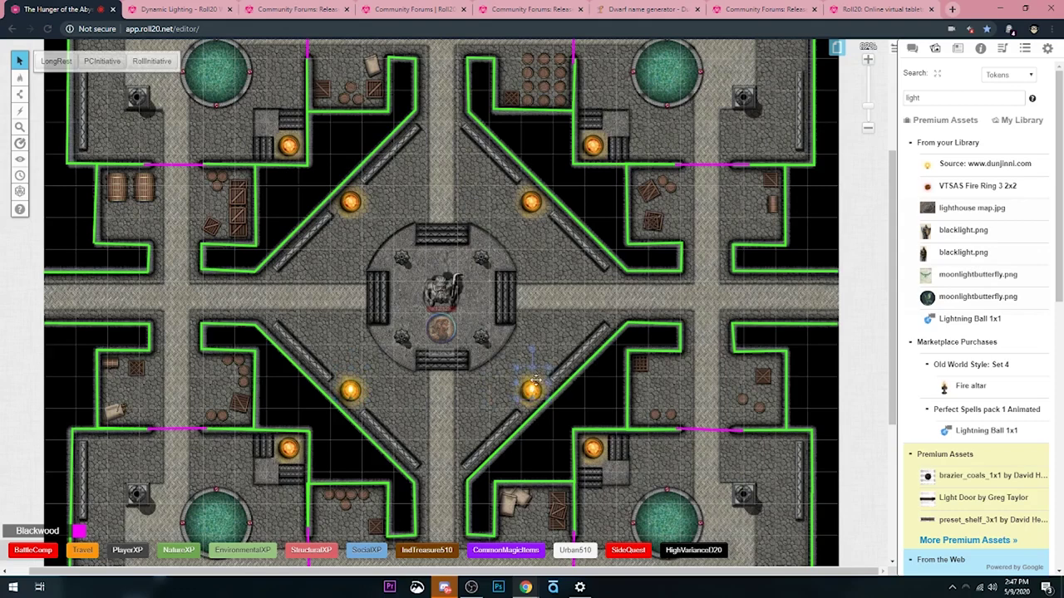
pyautogui.click(551, 286)
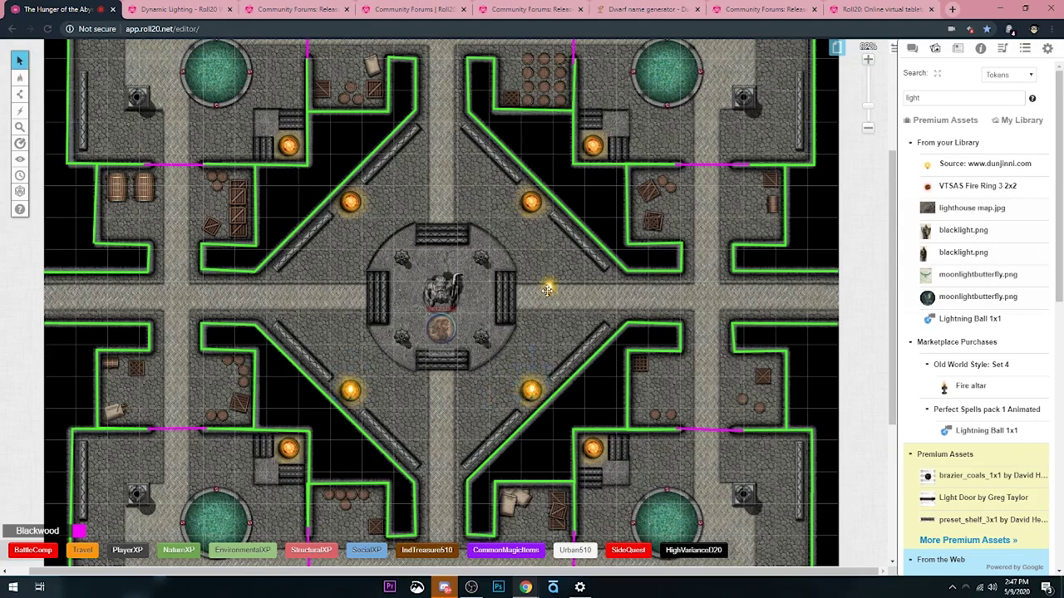
pyautogui.moveTo(547, 289); pyautogui.dragTo(529, 203)
pyautogui.click(401, 208)
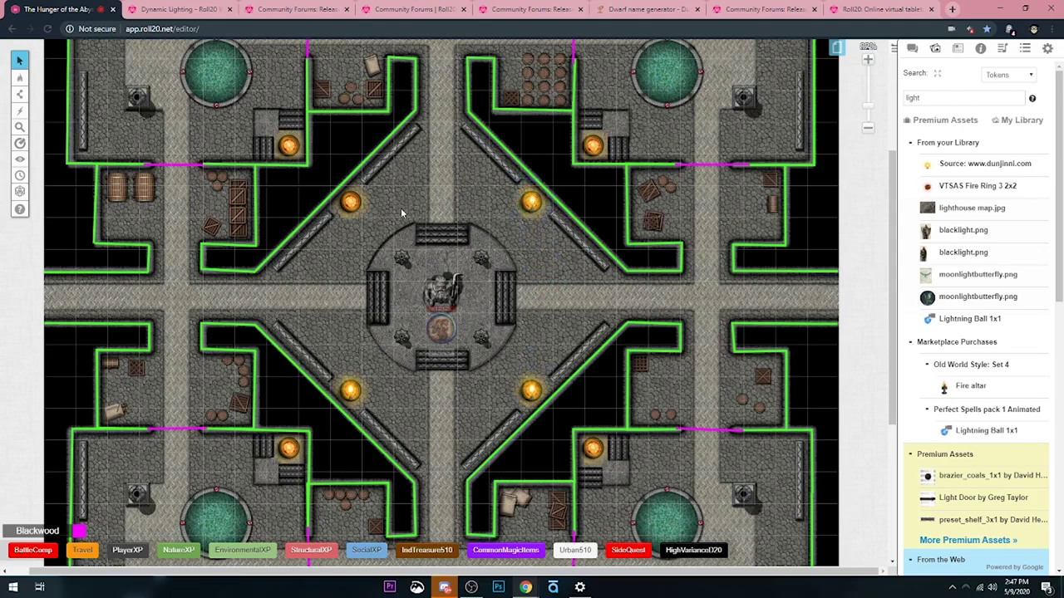
pyautogui.moveTo(392, 209); pyautogui.dragTo(329, 207)
pyautogui.click(283, 156)
# Step: Center the lights on the upper-left, right and lower-right torches, scrolling between them
pyautogui.scroll(3, 286, 184)
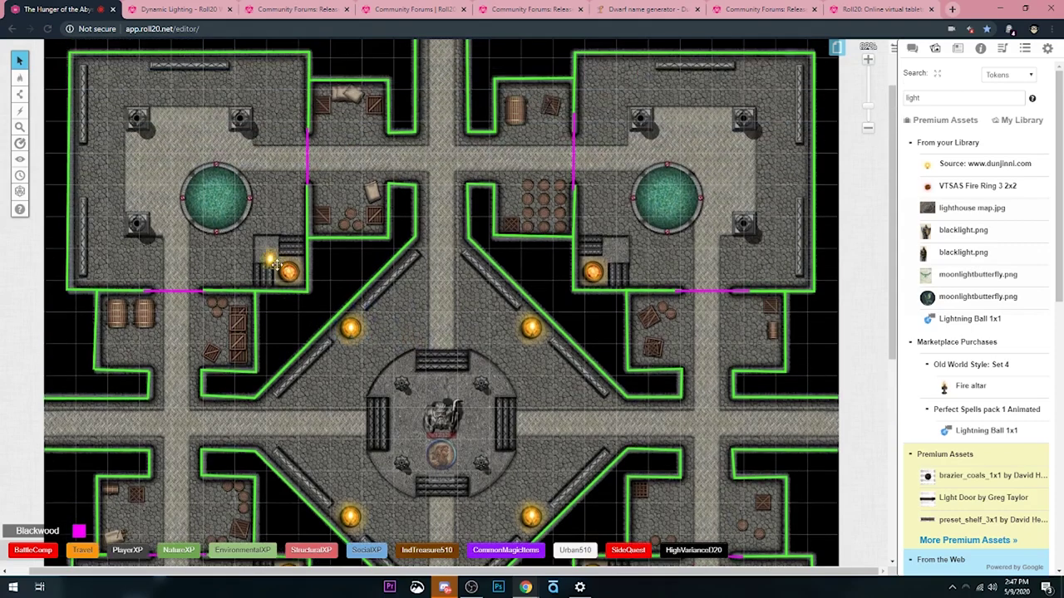
pyautogui.moveTo(277, 264); pyautogui.dragTo(288, 272)
pyautogui.click(665, 275)
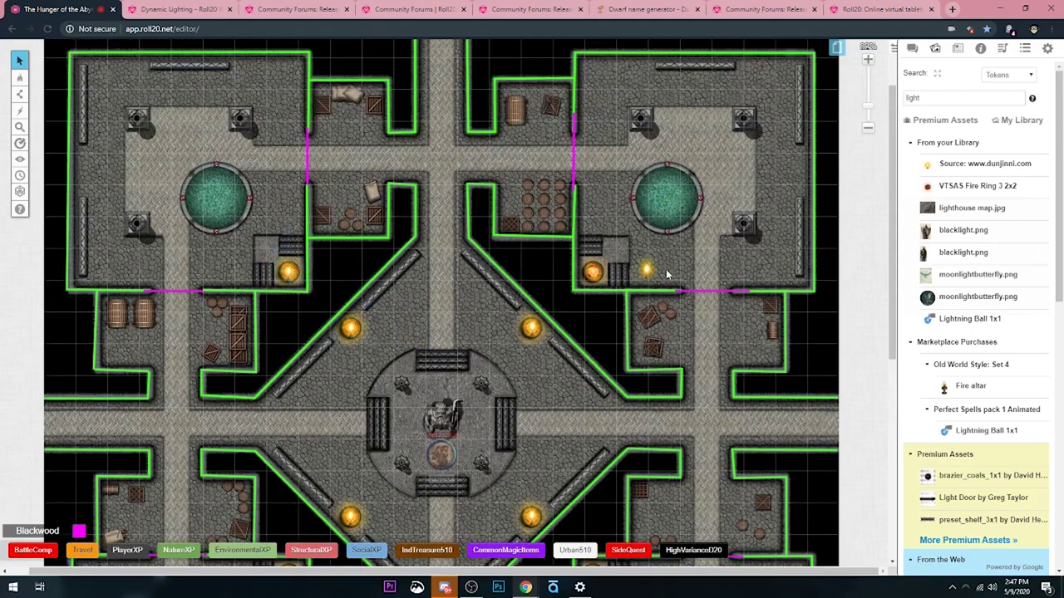
pyautogui.click(633, 265)
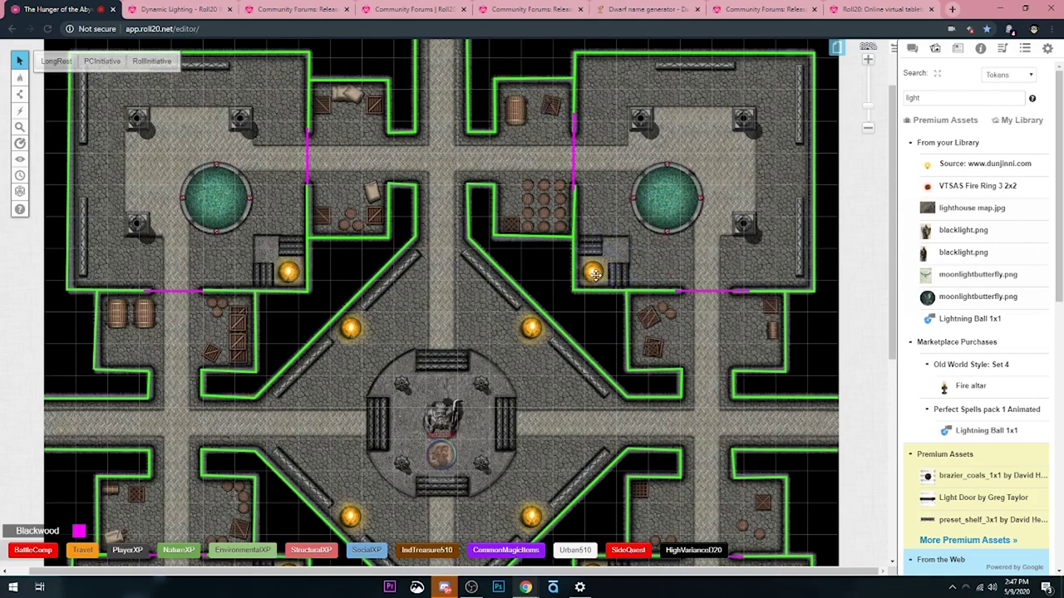
pyautogui.scroll(-5, 633, 265)
pyautogui.click(620, 347)
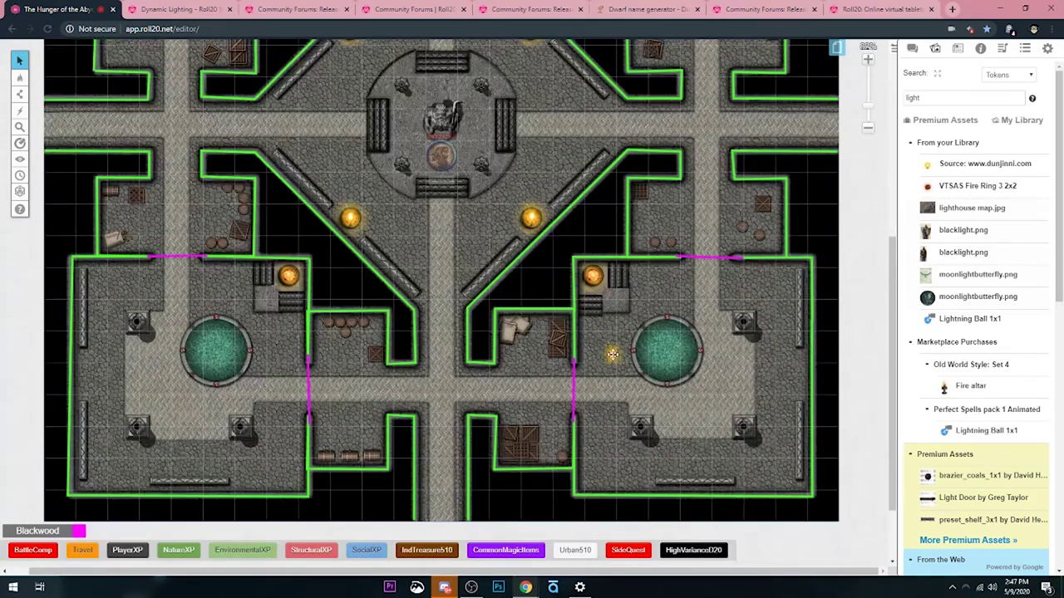
pyautogui.click(594, 277)
pyautogui.moveTo(594, 277); pyautogui.dragTo(592, 278)
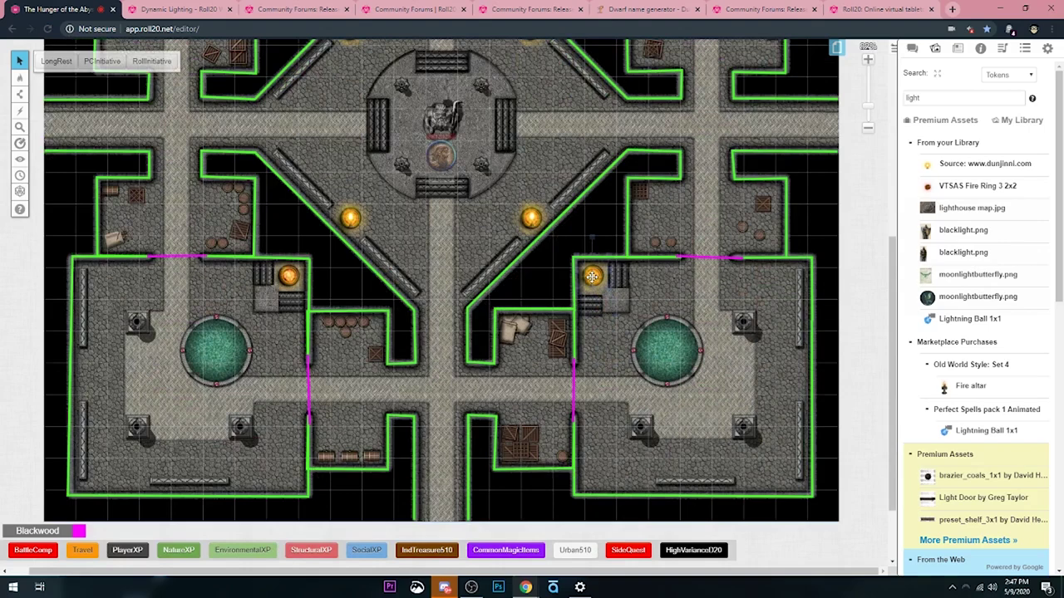
pyautogui.click(286, 310)
pyautogui.click(289, 274)
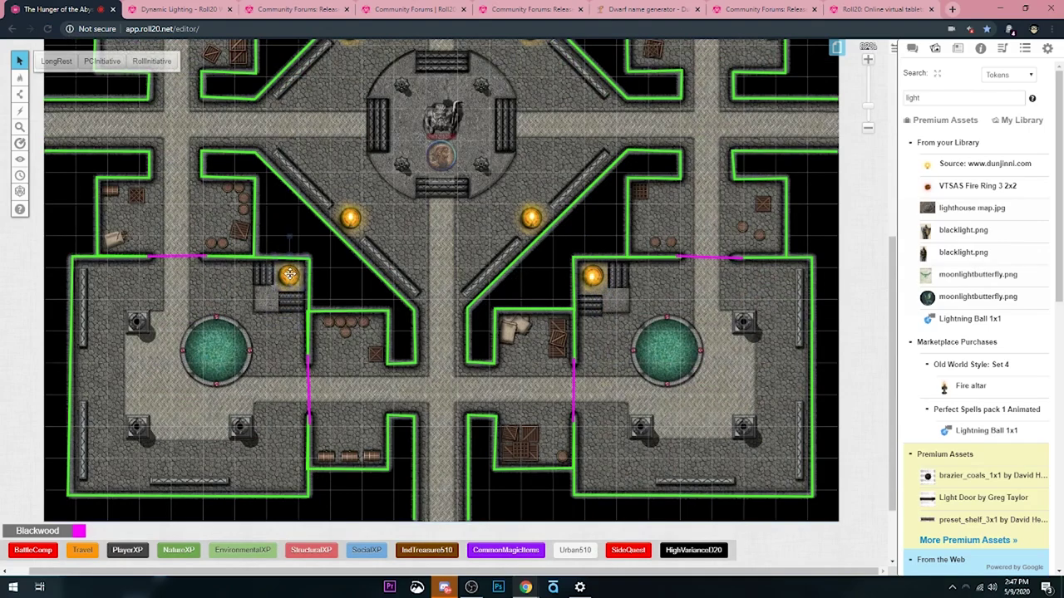
pyautogui.scroll(2, 289, 275)
# Step: Switch layers from Objects & Tokens to Dynamic Lighting and back to Objects & Tokens
pyautogui.moveTo(24, 86)
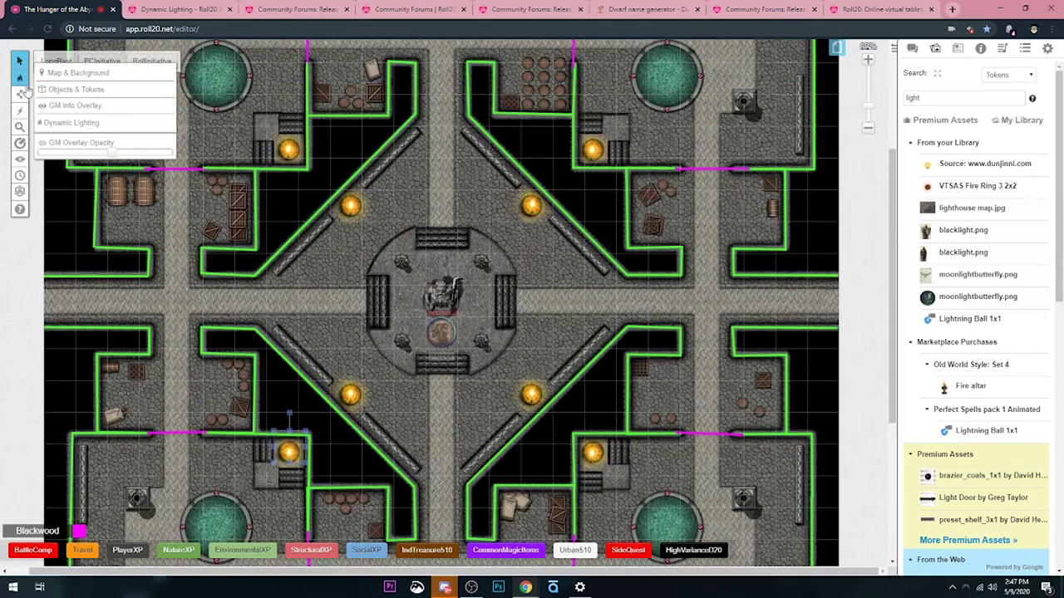
pyautogui.click(71, 91)
pyautogui.scroll(1, 309, 238)
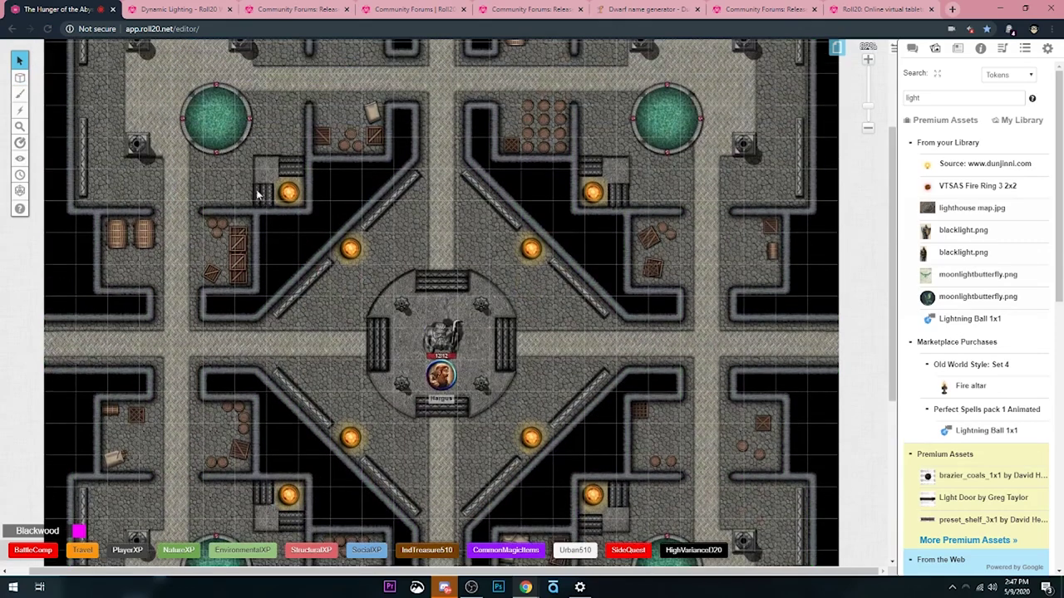
pyautogui.scroll(-2, 407, 381)
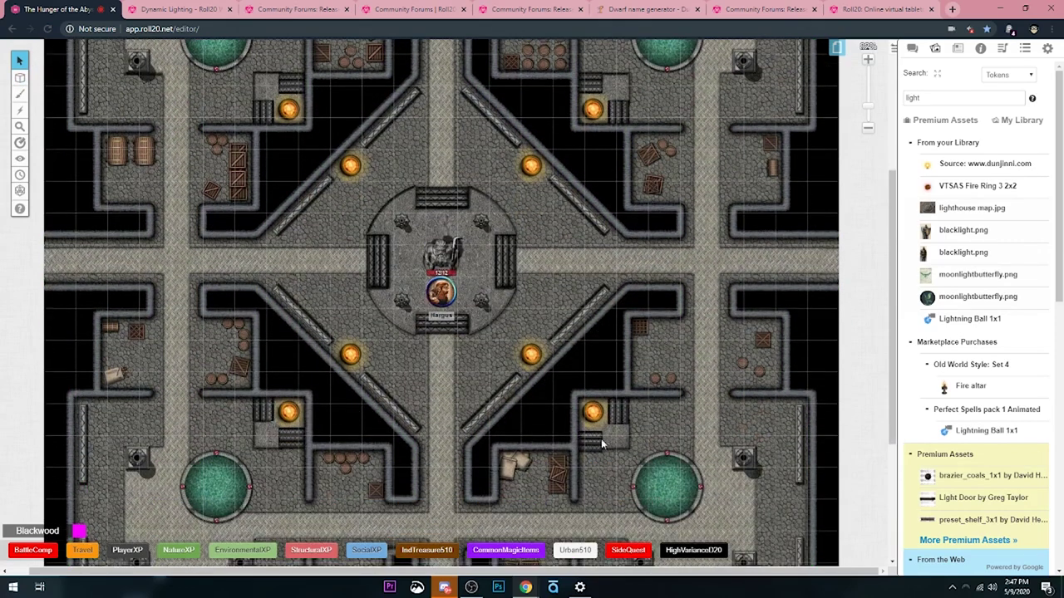
pyautogui.scroll(1, 526, 359)
pyautogui.moveTo(20, 79)
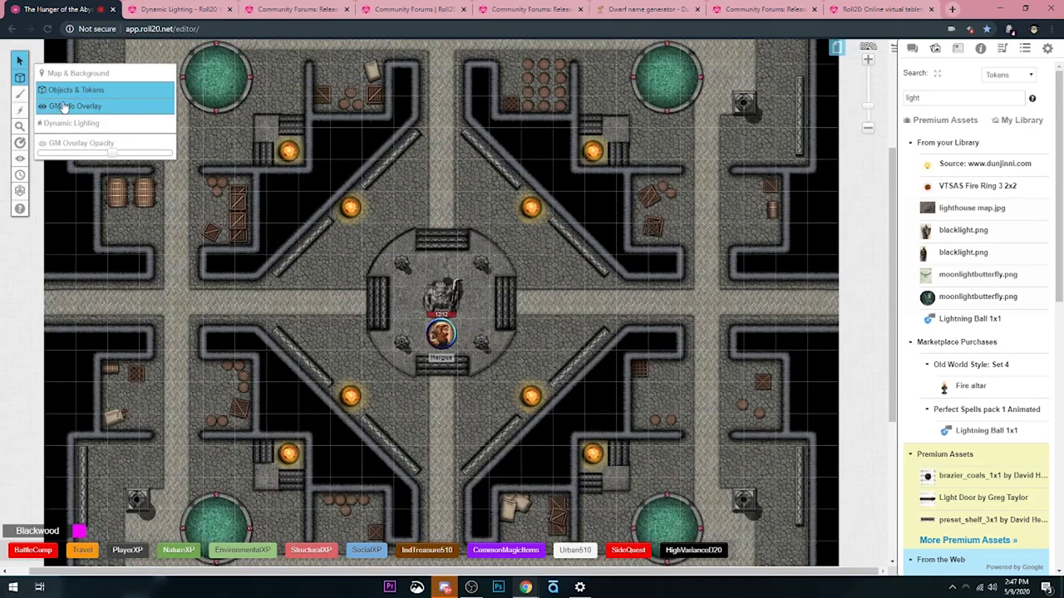
pyautogui.click(108, 123)
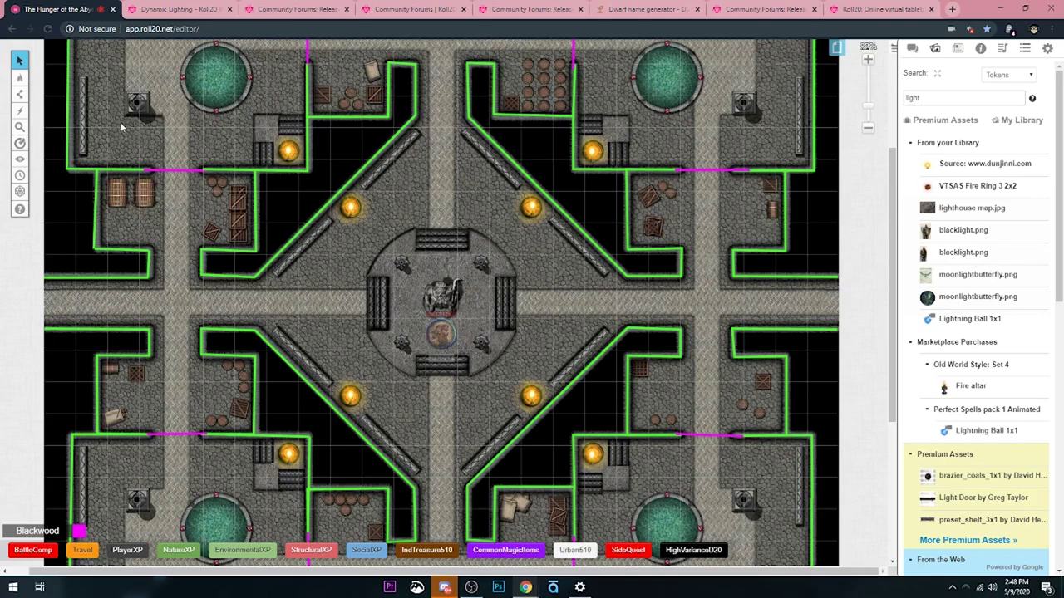
pyautogui.moveTo(20, 77)
pyautogui.click(81, 88)
pyautogui.scroll(-1, 488, 285)
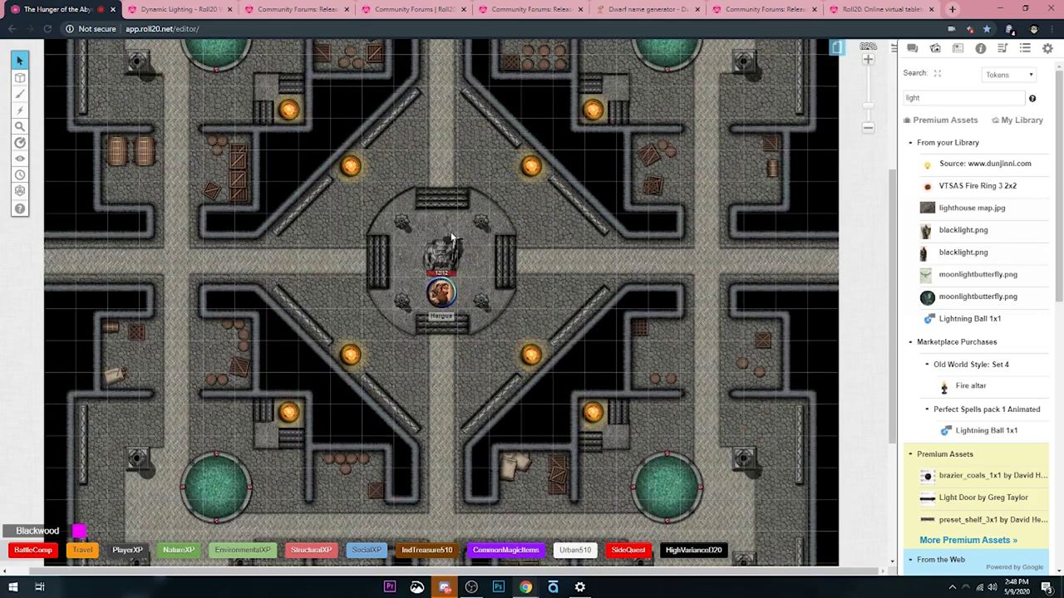
pyautogui.scroll(-2, 422, 304)
pyautogui.scroll(2, 422, 304)
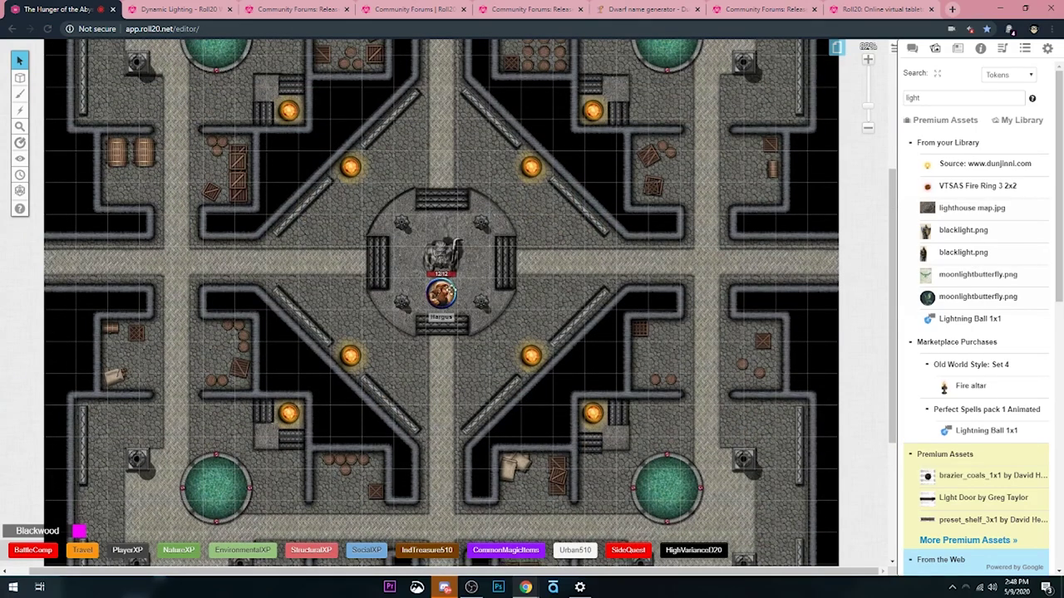
# Step: Turn on Vision and 60 ft Night Vision for the dwarf token and save
pyautogui.scroll(1, 525, 278)
pyautogui.scroll(-2, 525, 278)
pyautogui.click(451, 256)
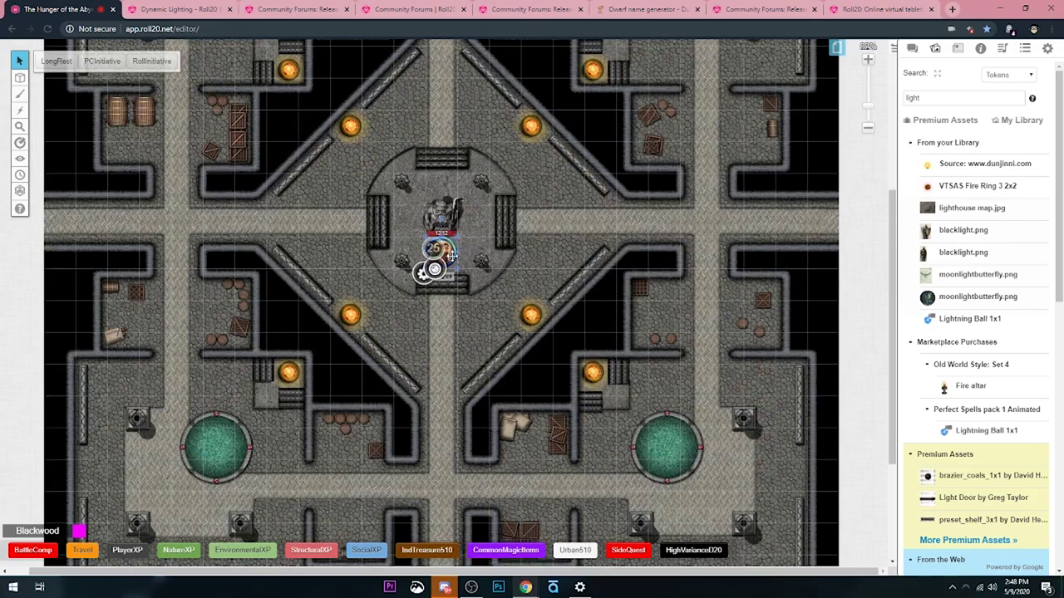
pyautogui.doubleClick(451, 255)
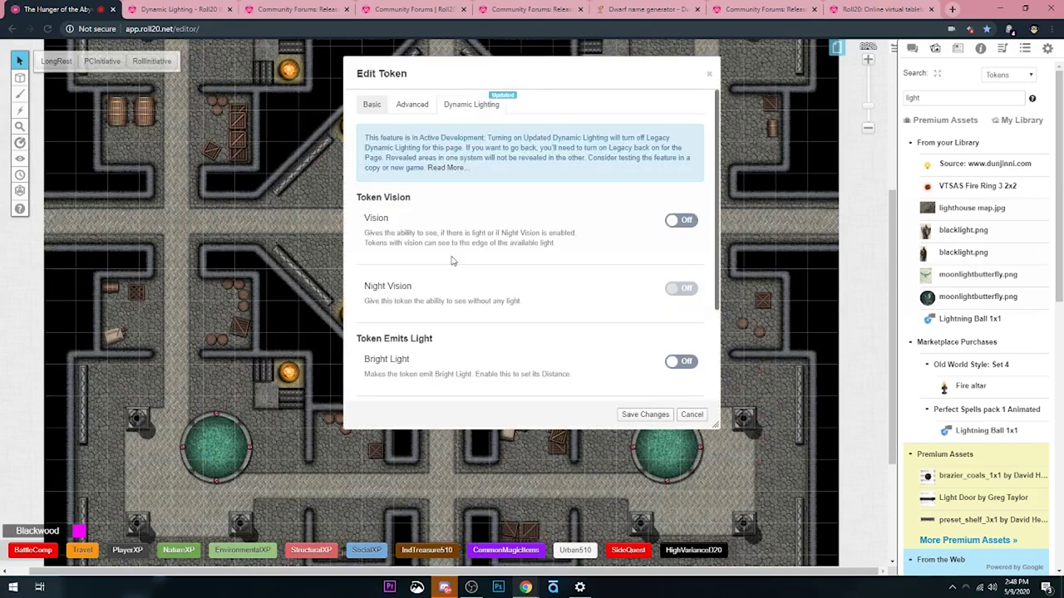
pyautogui.moveTo(517, 74); pyautogui.dragTo(719, 121)
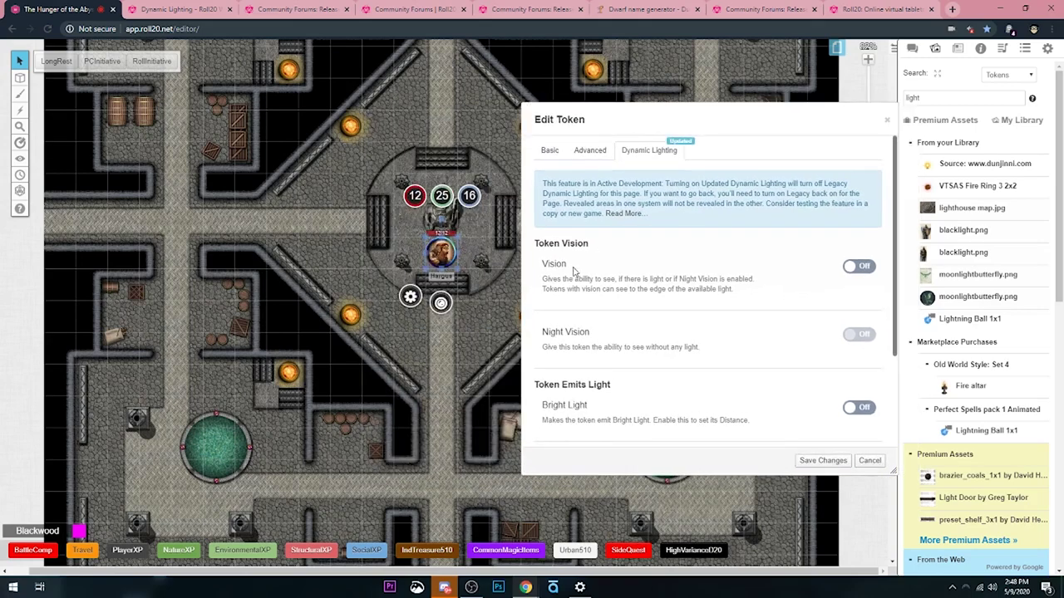
pyautogui.click(859, 266)
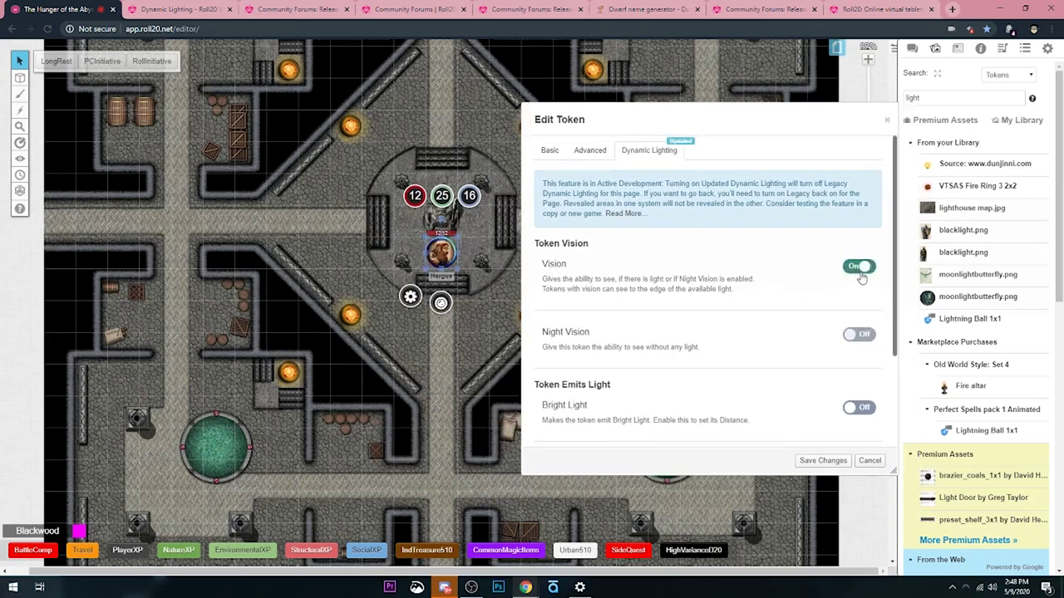
pyautogui.scroll(-1, 862, 278)
pyautogui.scroll(-1, 692, 276)
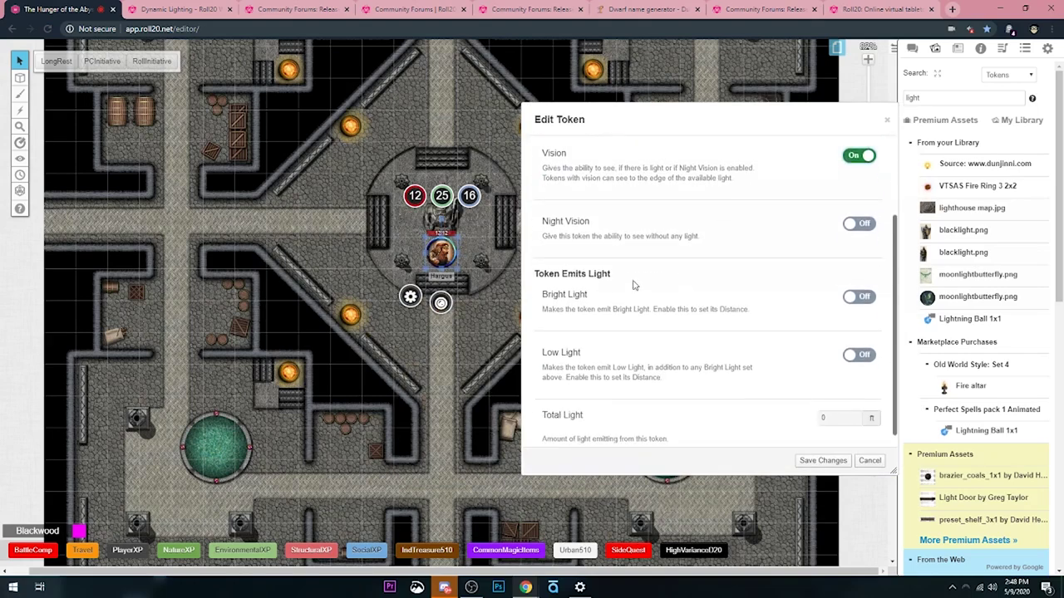
pyautogui.click(864, 225)
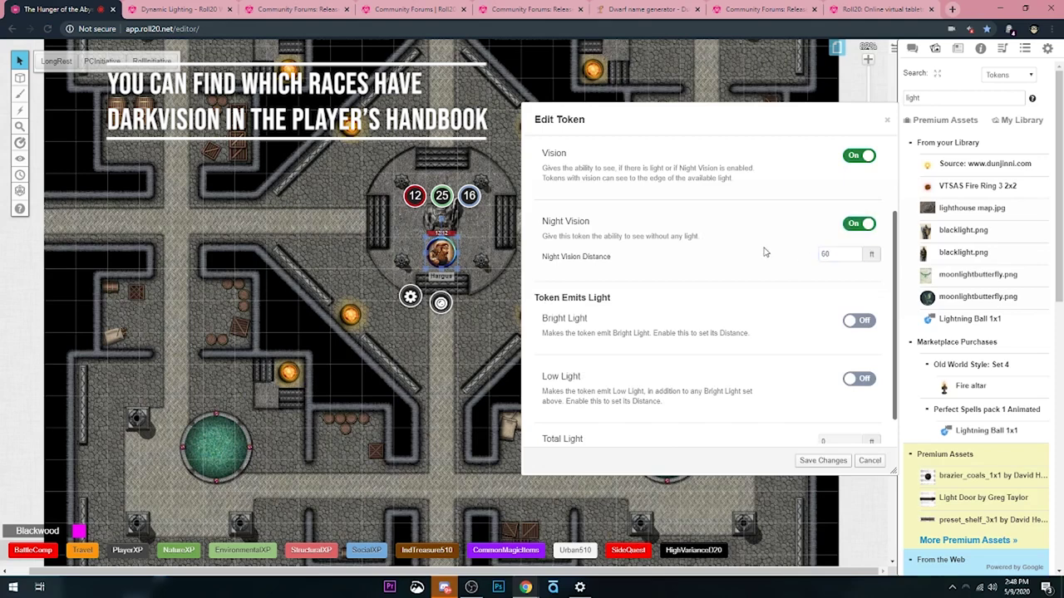
pyautogui.scroll(-1, 756, 252)
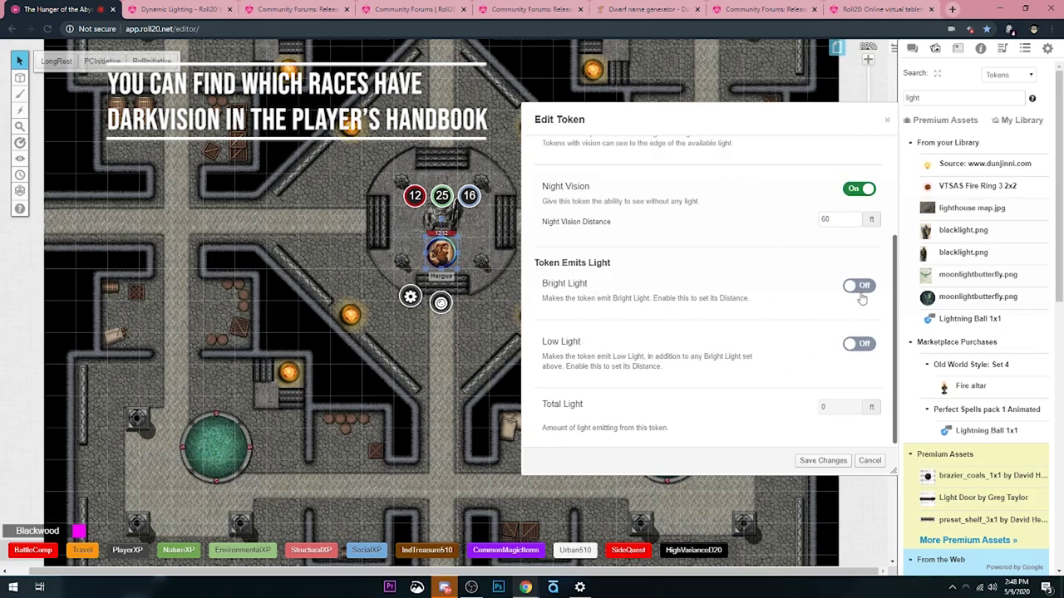
pyautogui.click(823, 460)
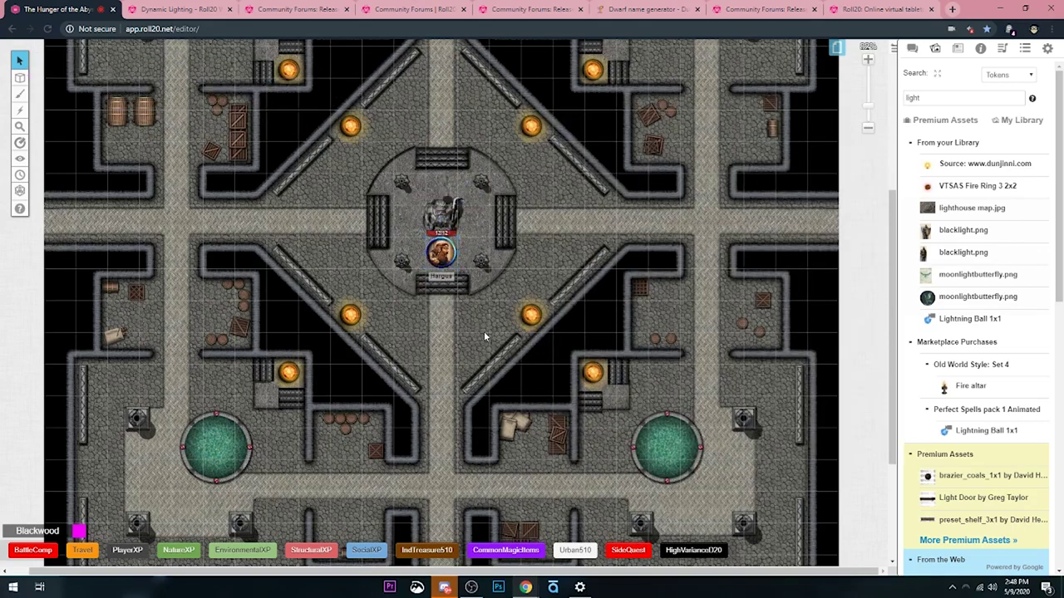
# Step: Open the Page Toolbar and the Dwarven Keep page's settings
pyautogui.scroll(5, 484, 331)
pyautogui.scroll(1, 611, 322)
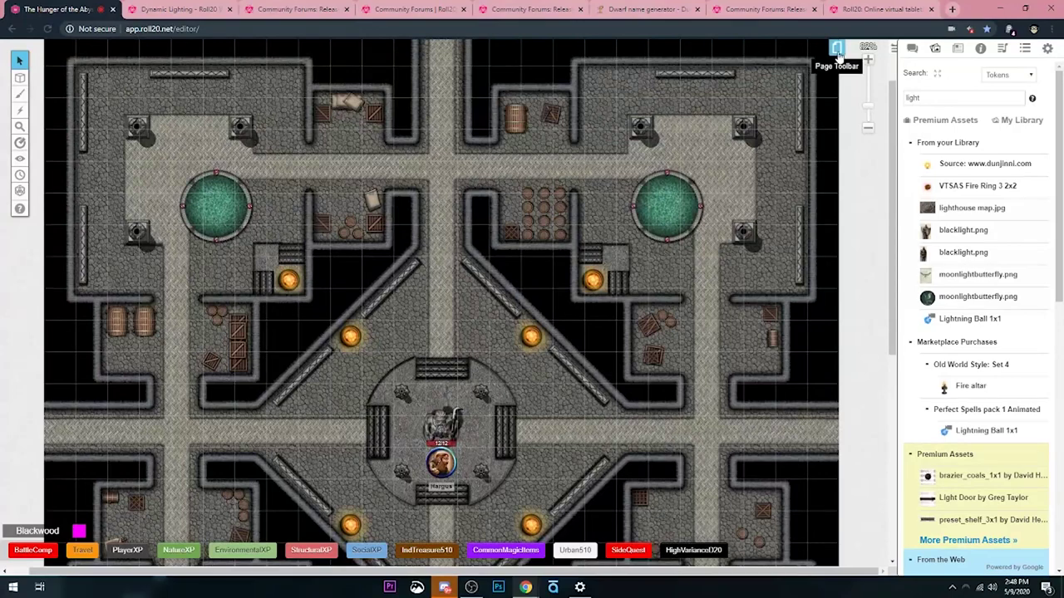
pyautogui.click(837, 48)
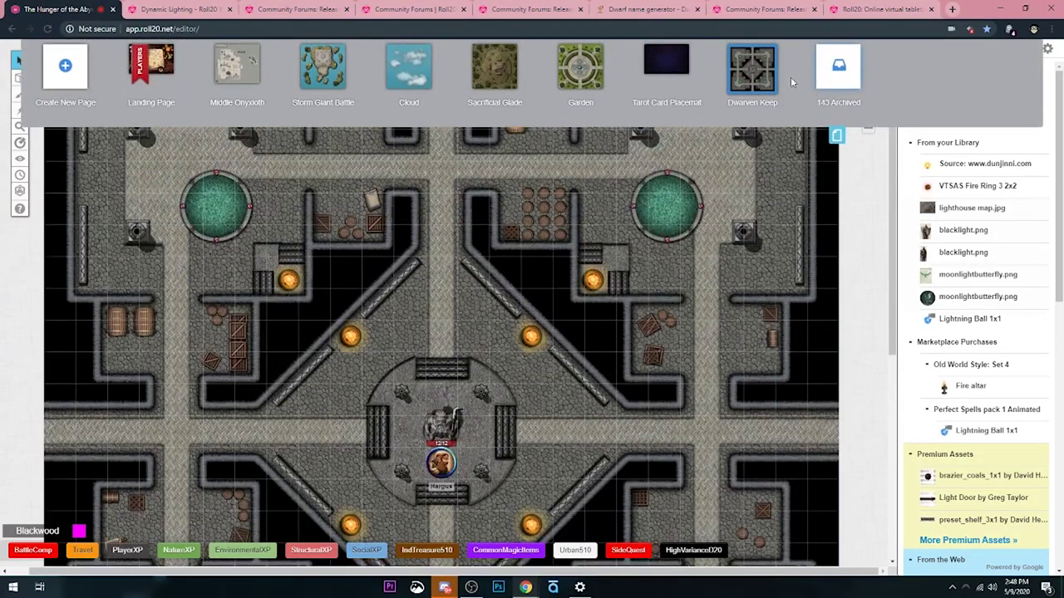
pyautogui.click(837, 138)
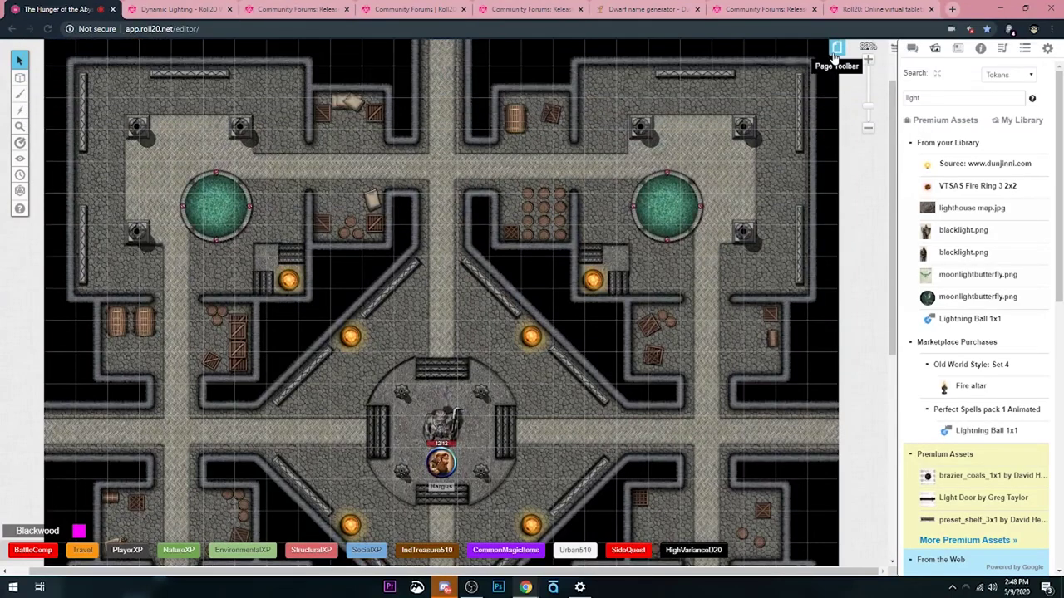
pyautogui.click(837, 46)
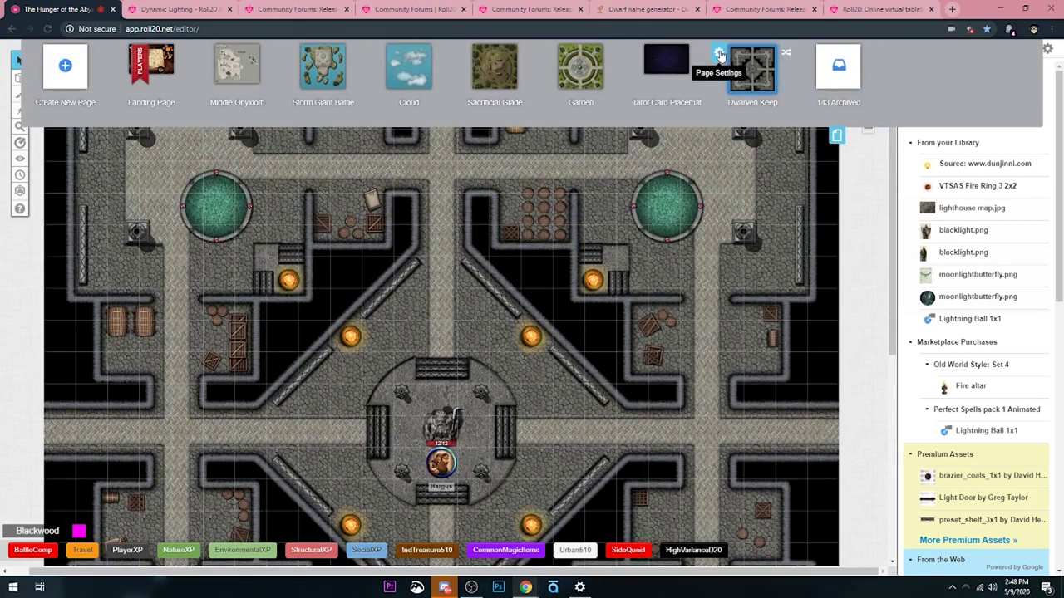
pyautogui.click(720, 55)
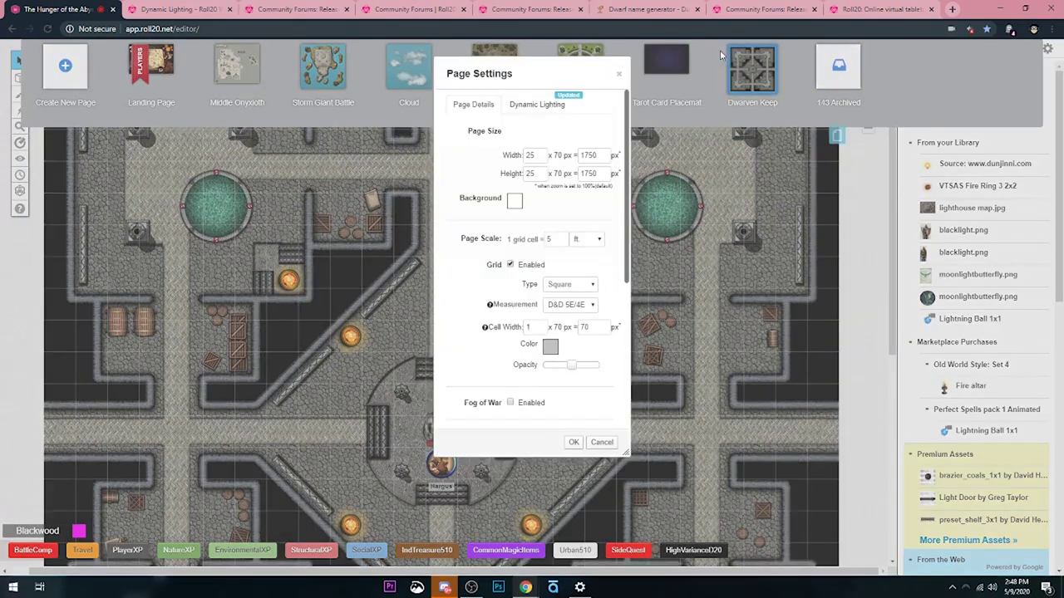
# Step: Turn Dynamic Lighting on, leave Explorer Mode off, and confirm the page settings
pyautogui.click(532, 104)
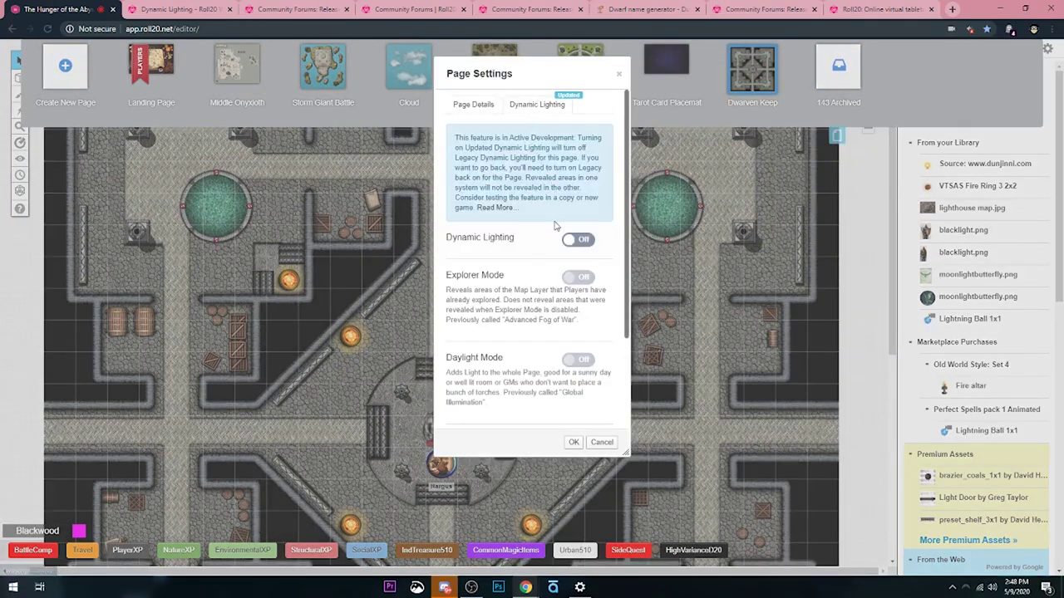
pyautogui.scroll(-1, 554, 186)
pyautogui.click(579, 184)
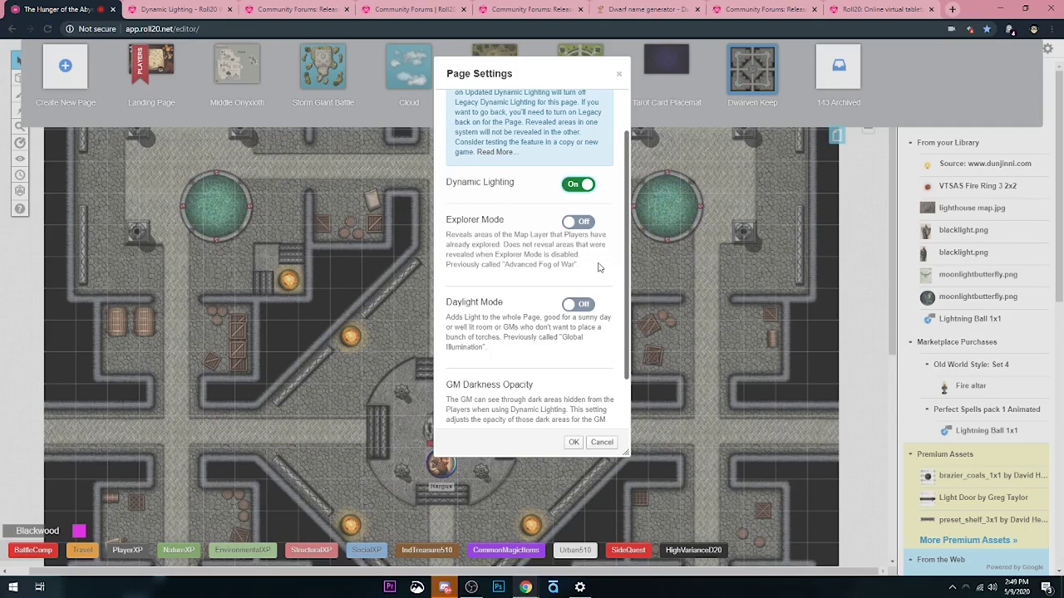
pyautogui.scroll(-1, 598, 266)
pyautogui.scroll(2, 597, 267)
pyautogui.scroll(-1, 597, 266)
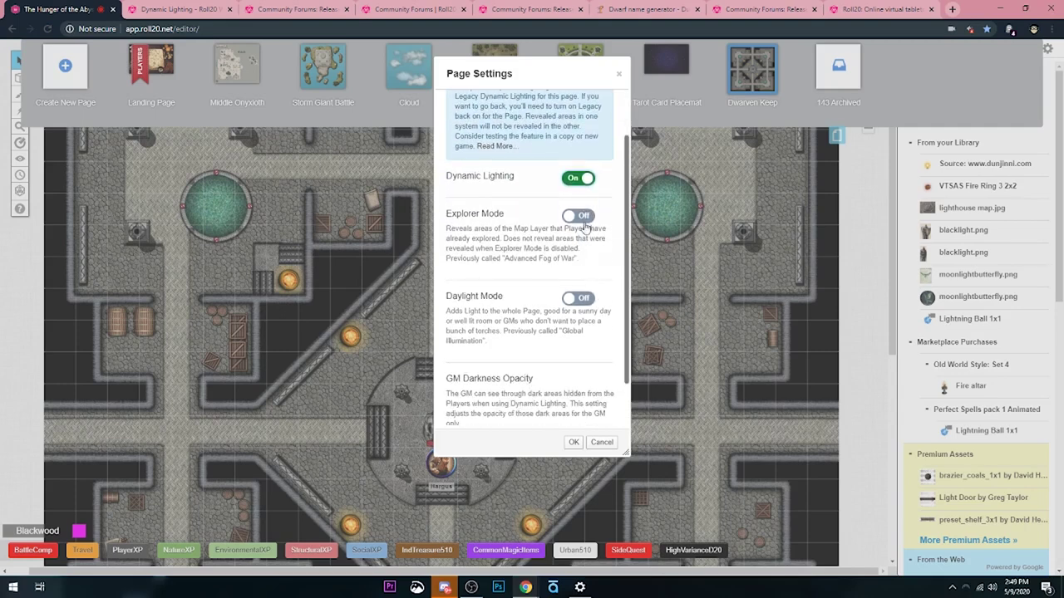
pyautogui.click(586, 217)
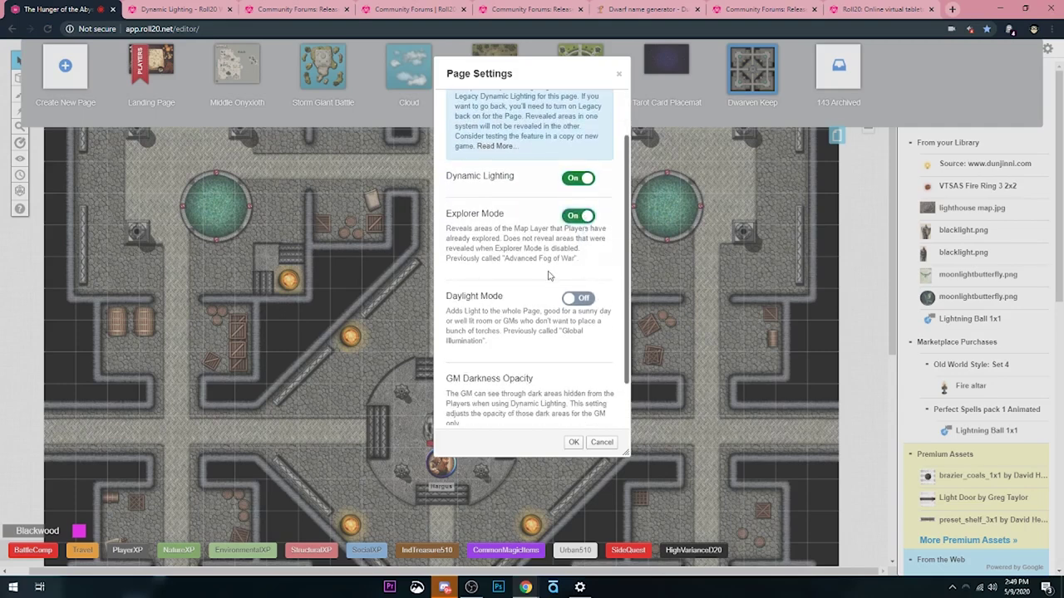
pyautogui.click(581, 217)
pyautogui.scroll(-1, 523, 235)
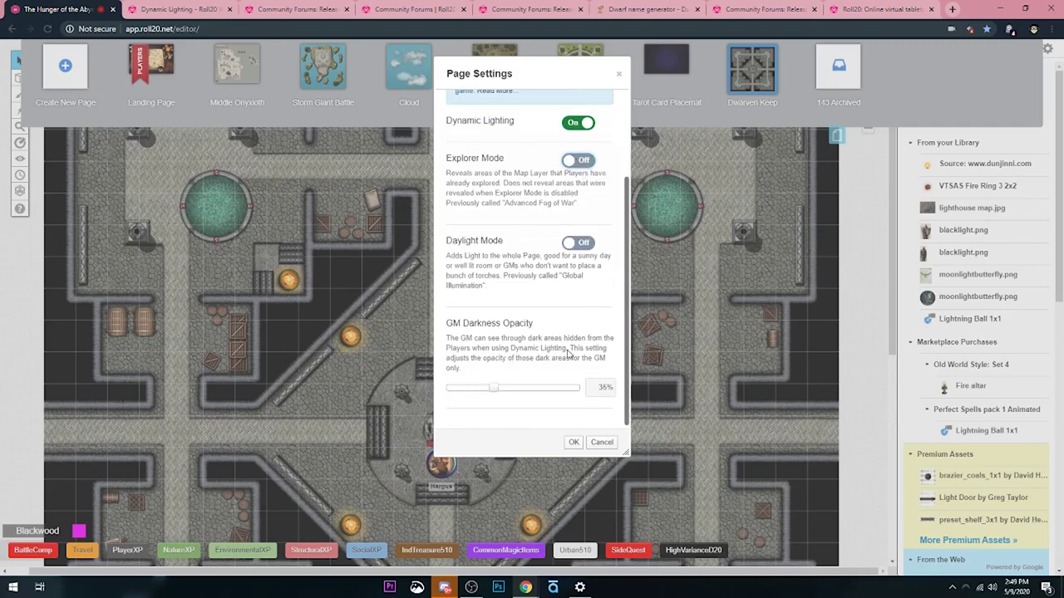
pyautogui.click(573, 443)
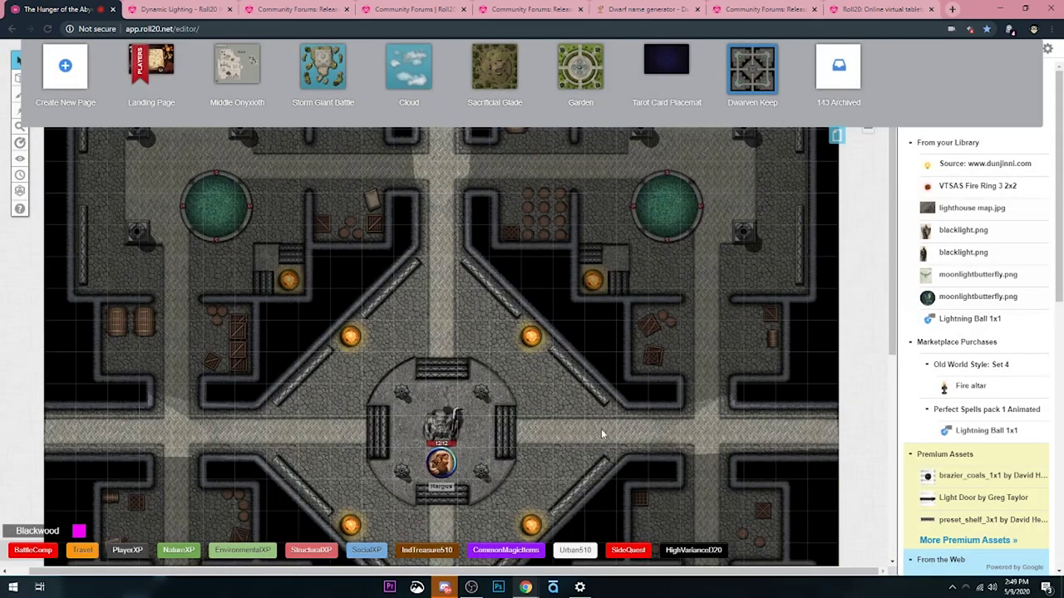
pyautogui.scroll(-3, 517, 391)
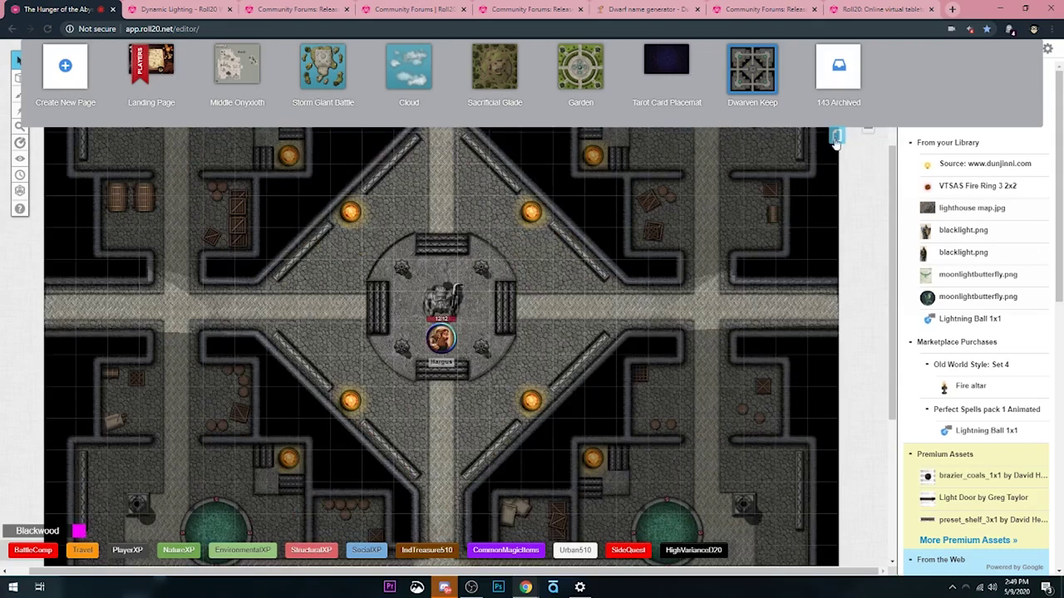
pyautogui.scroll(-1, 559, 247)
pyautogui.click(441, 297)
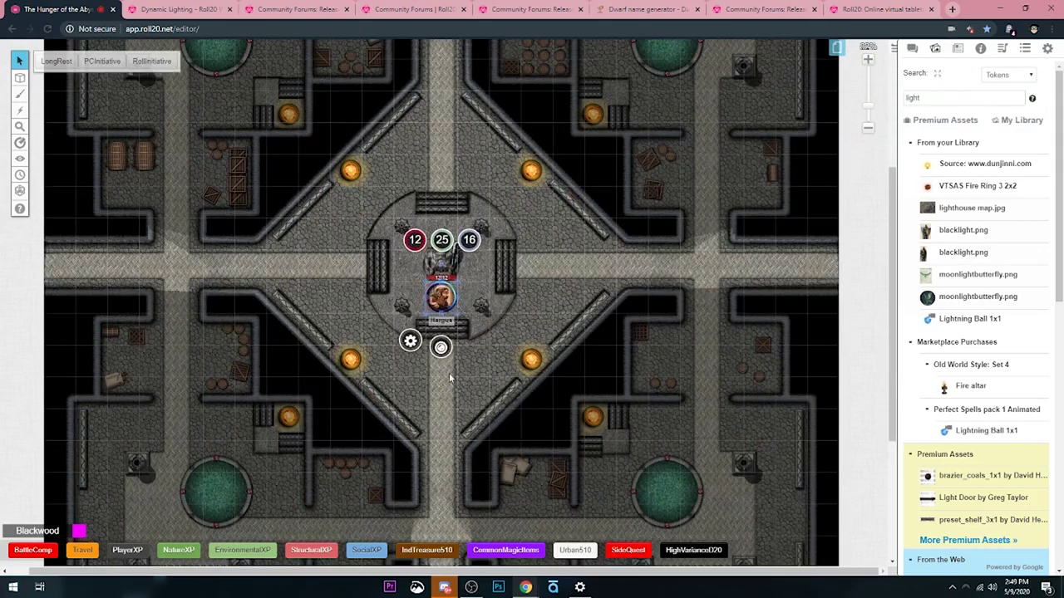
pyautogui.click(442, 299)
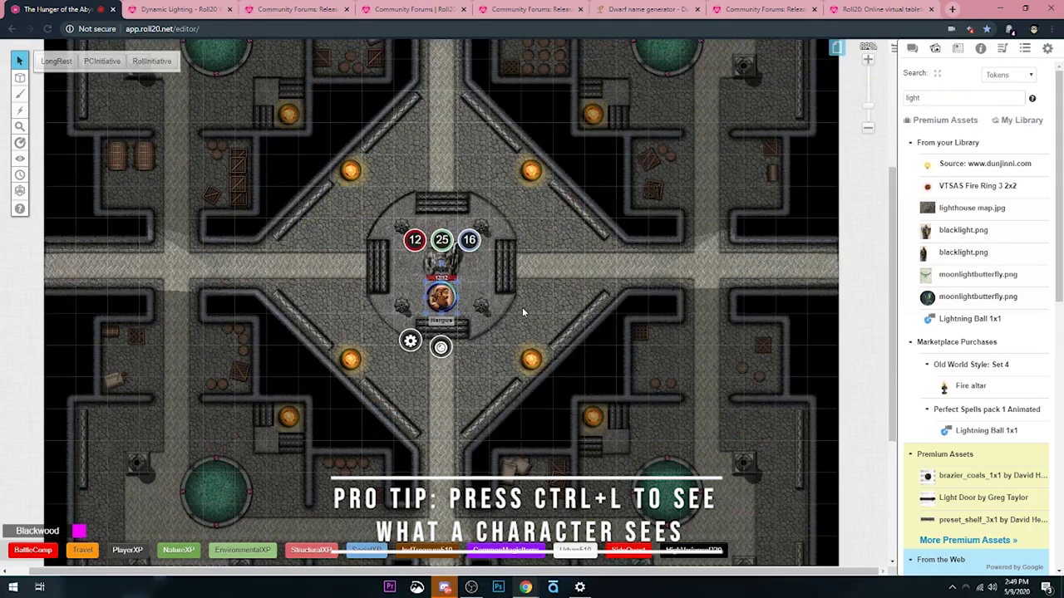
pyautogui.click(479, 331)
pyautogui.scroll(-1, 479, 331)
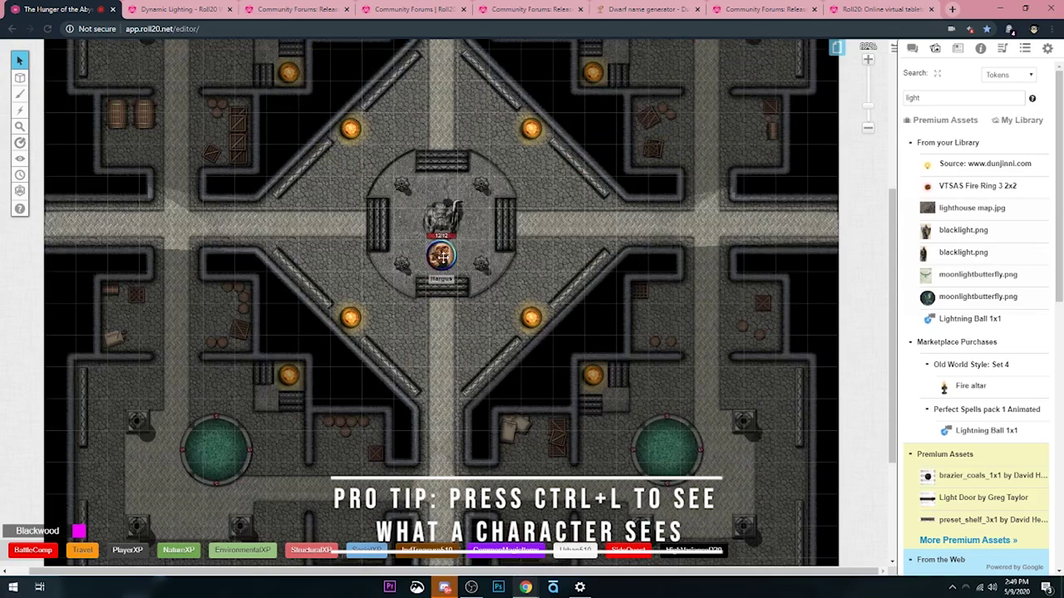
pyautogui.doubleClick(442, 257)
pyautogui.click(665, 414)
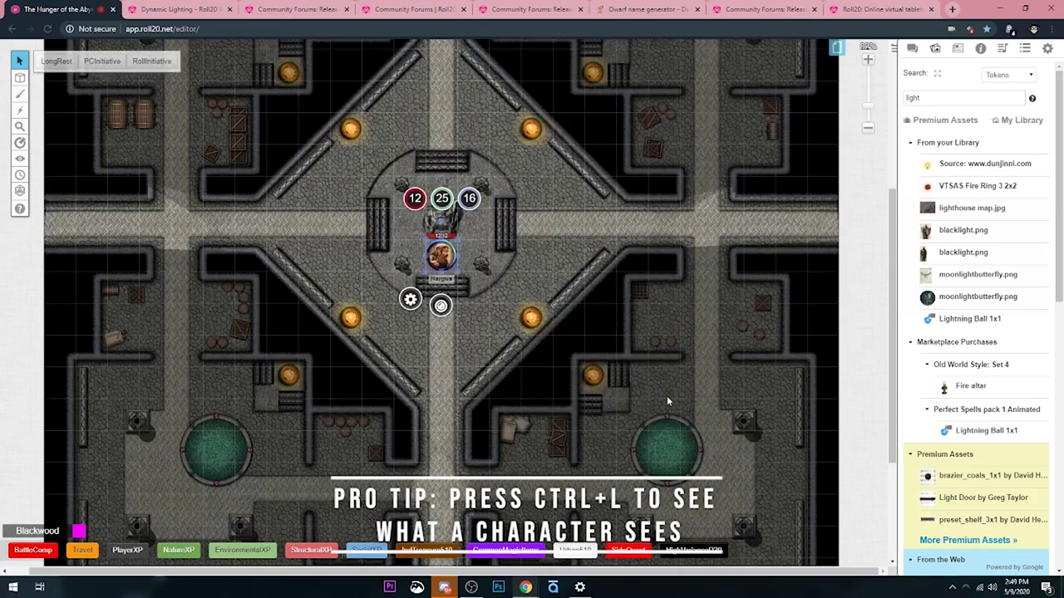
pyautogui.click(527, 298)
pyautogui.doubleClick(440, 254)
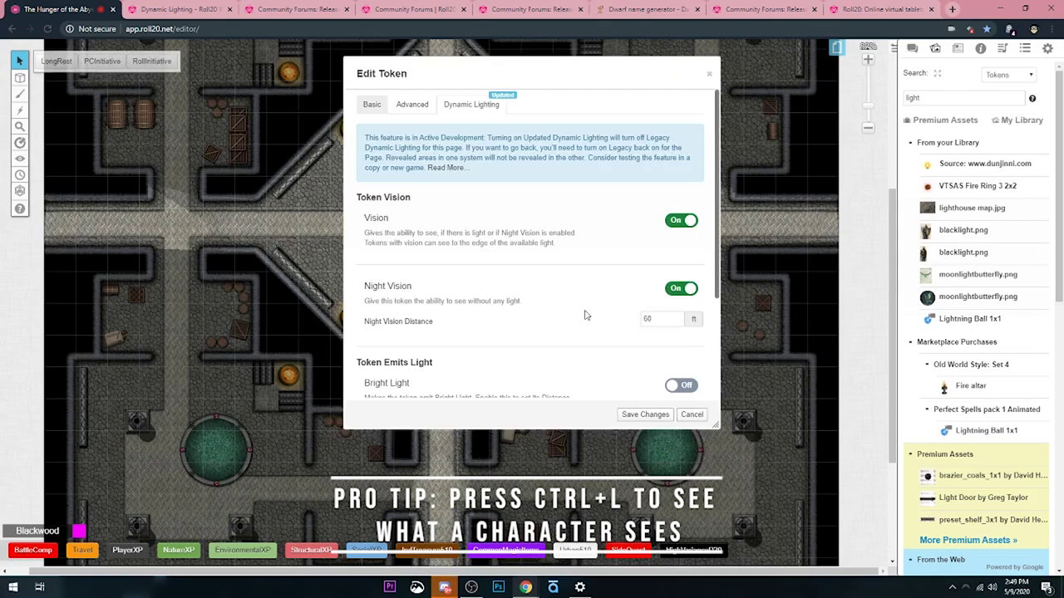
pyautogui.click(690, 414)
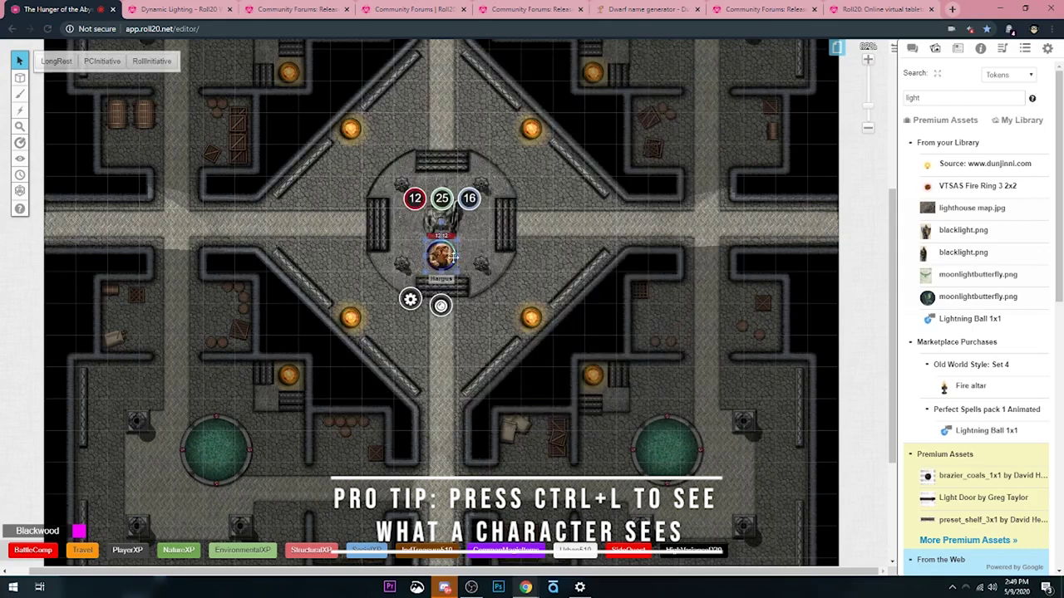
# Step: Preview the dwarf's vision with Ctrl+L and drag it through the west corridor and back
pyautogui.hotkey('ctrl', 'l')
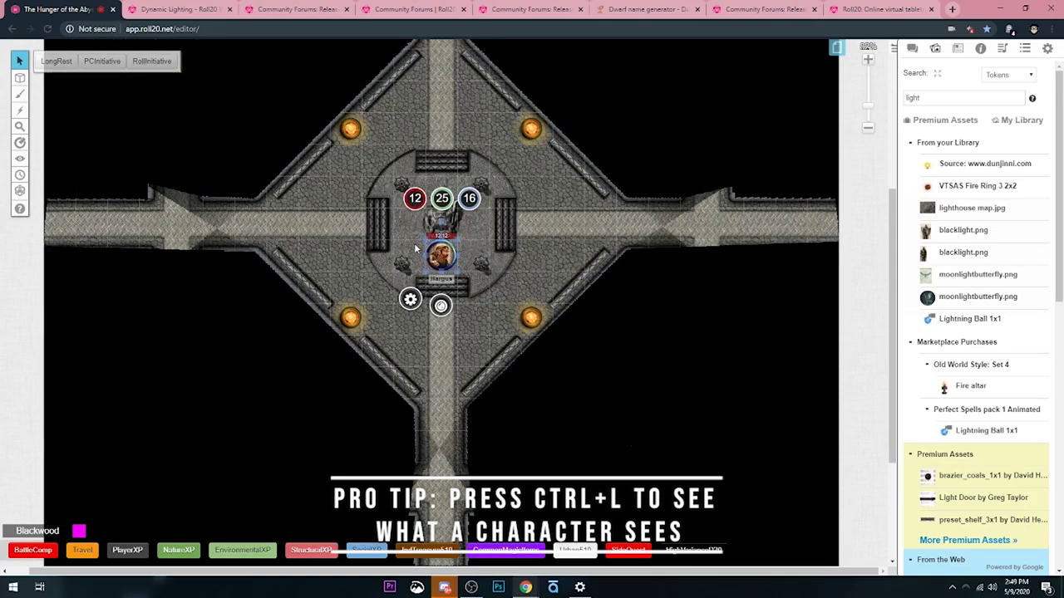
pyautogui.scroll(2, 414, 248)
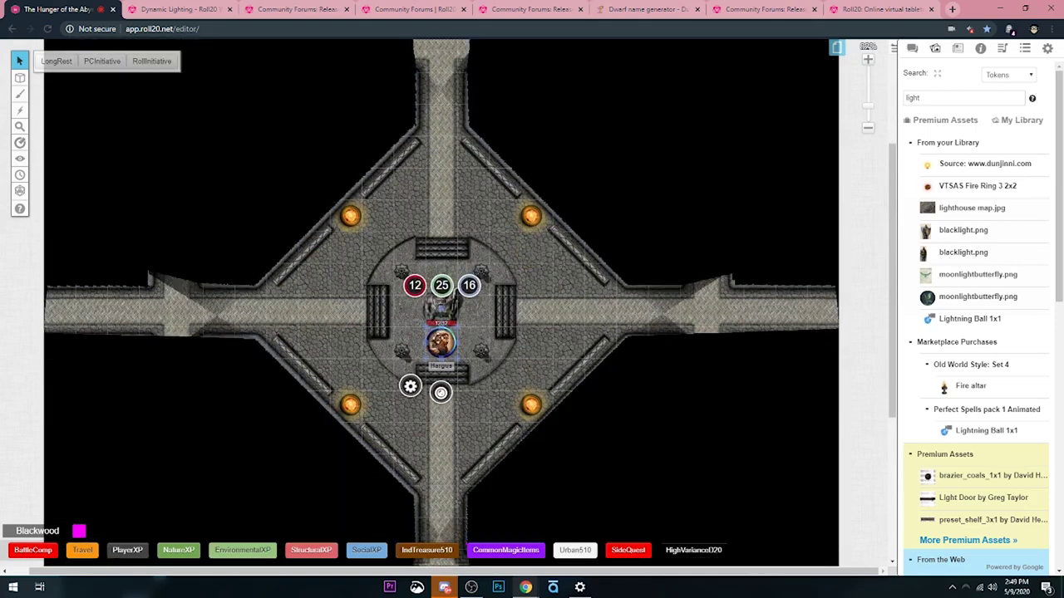
pyautogui.moveTo(441, 342); pyautogui.dragTo(151, 320)
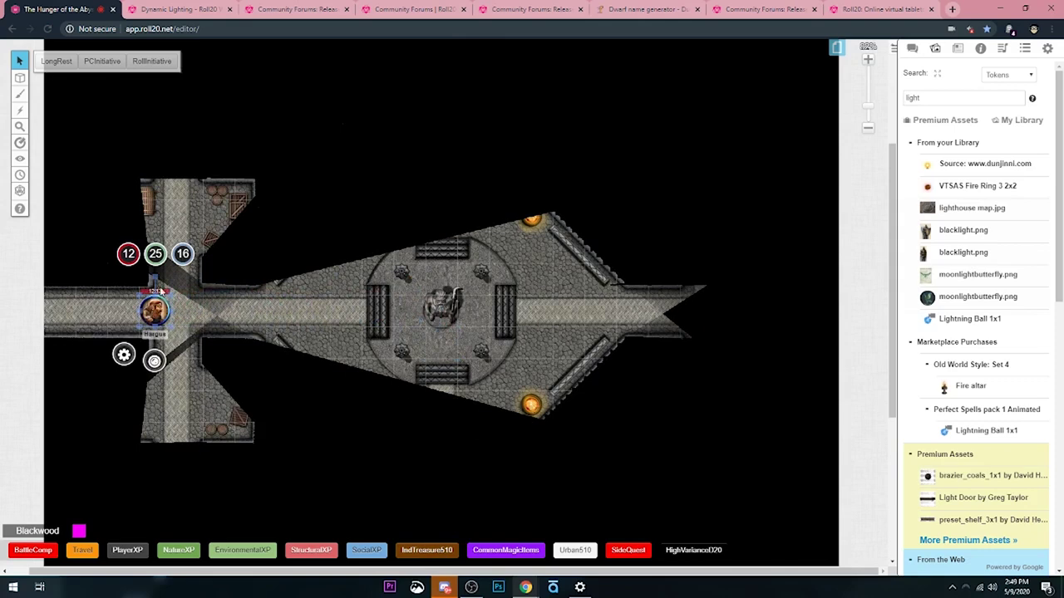
pyautogui.moveTo(154, 311); pyautogui.dragTo(703, 245)
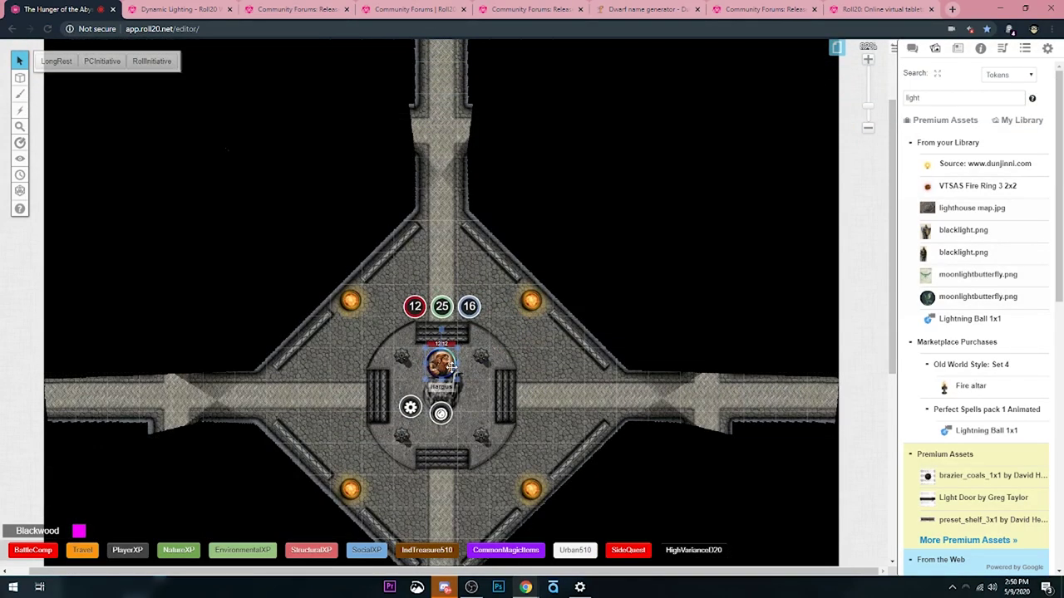
# Step: Walk the dwarf token around the keep, then place it on the central plaza's east side
pyautogui.scroll(-2, 449, 366)
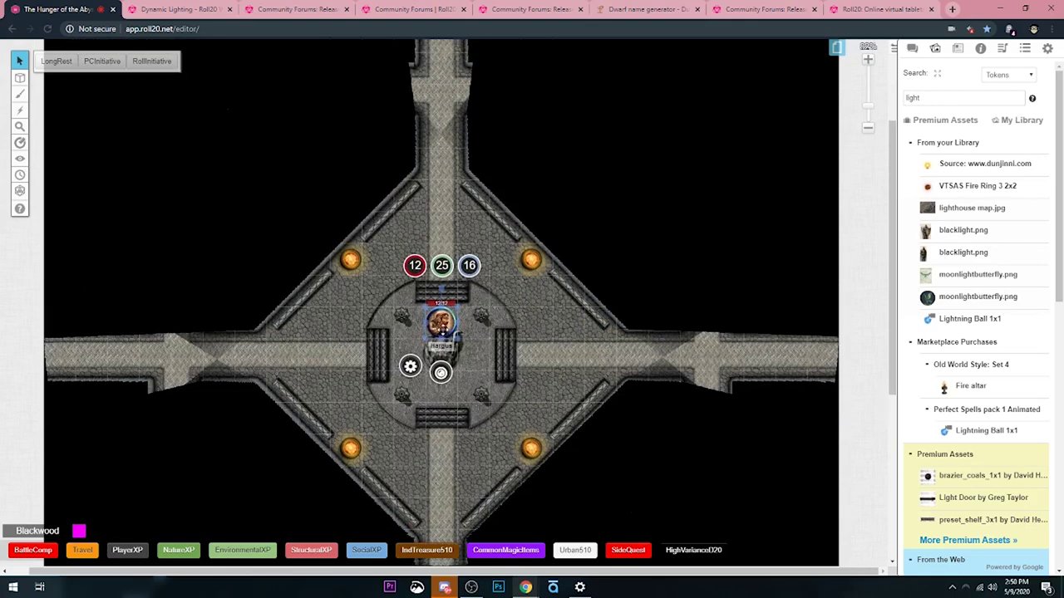
pyautogui.scroll(-4, 480, 372)
pyautogui.moveTo(444, 244); pyautogui.dragTo(182, 336)
pyautogui.moveTo(127, 309); pyautogui.dragTo(601, 174)
pyautogui.click(594, 319)
pyautogui.doubleClick(482, 280)
pyautogui.click(692, 414)
pyautogui.click(563, 261)
pyautogui.scroll(2, 563, 261)
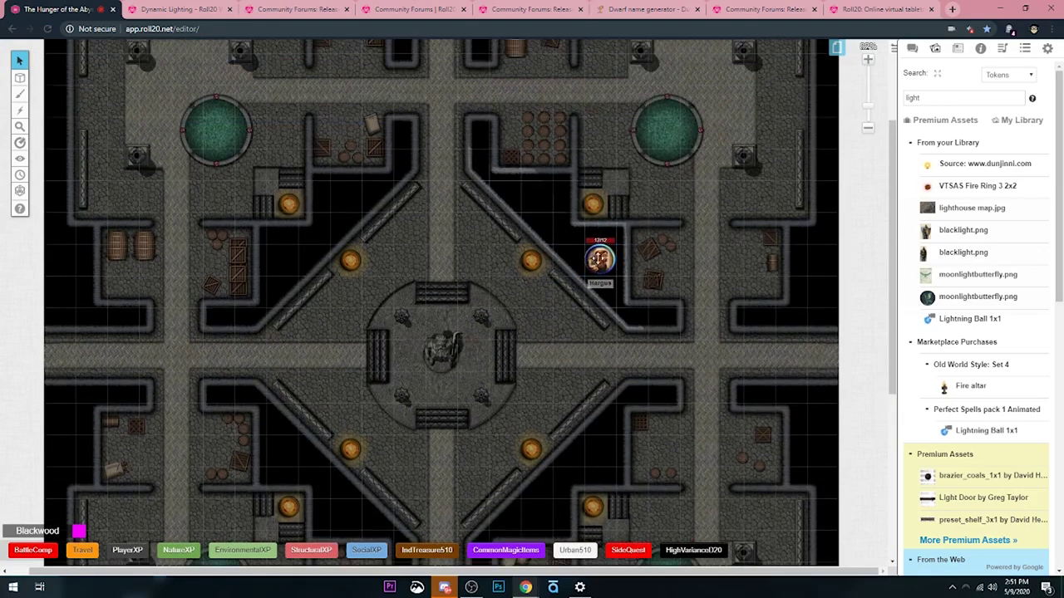
pyautogui.moveTo(605, 260); pyautogui.dragTo(557, 324)
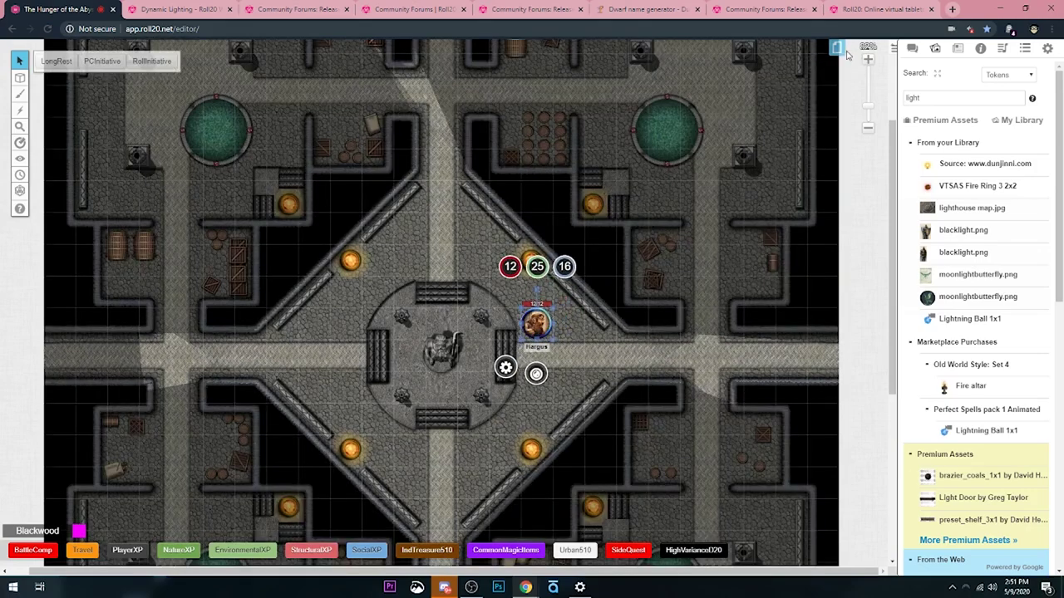
# Step: Open the Dwarven Keep page settings and look over the dynamic lighting options
pyautogui.click(841, 50)
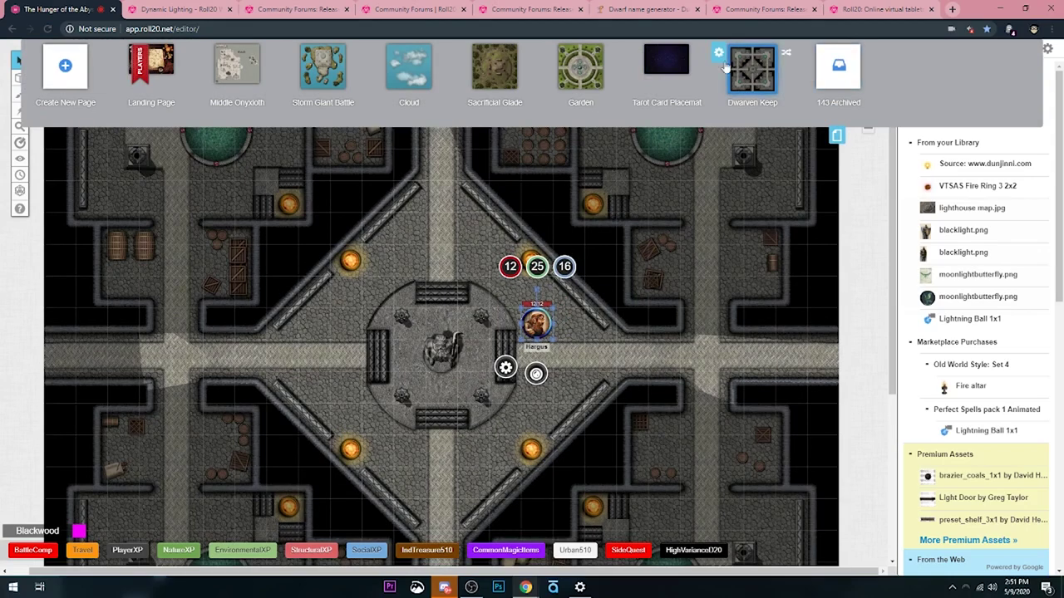
pyautogui.click(718, 54)
pyautogui.scroll(-2, 580, 180)
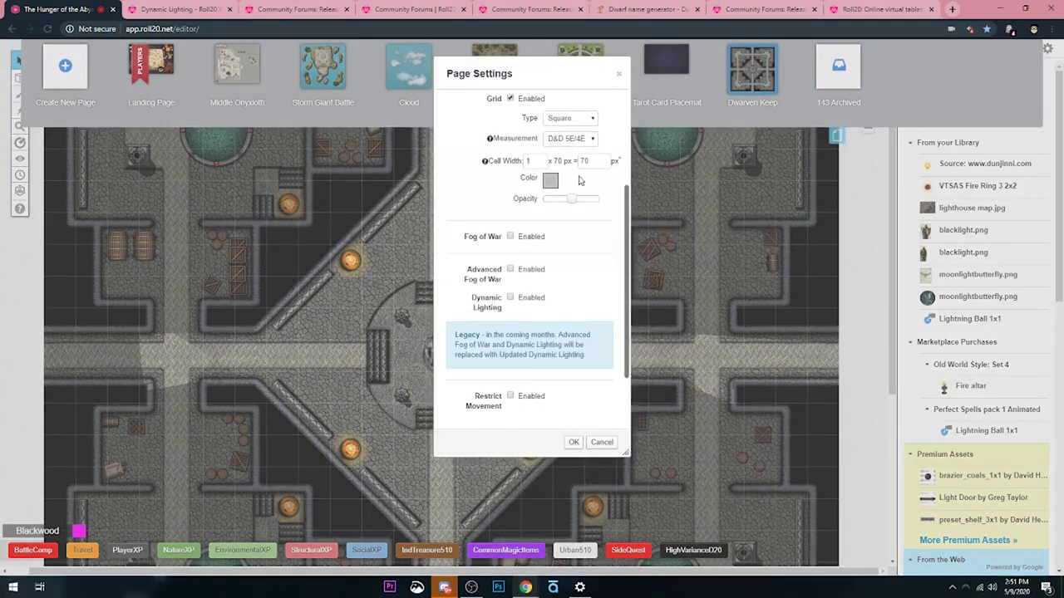
pyautogui.scroll(1, 580, 181)
pyautogui.moveTo(543, 82); pyautogui.dragTo(800, 104)
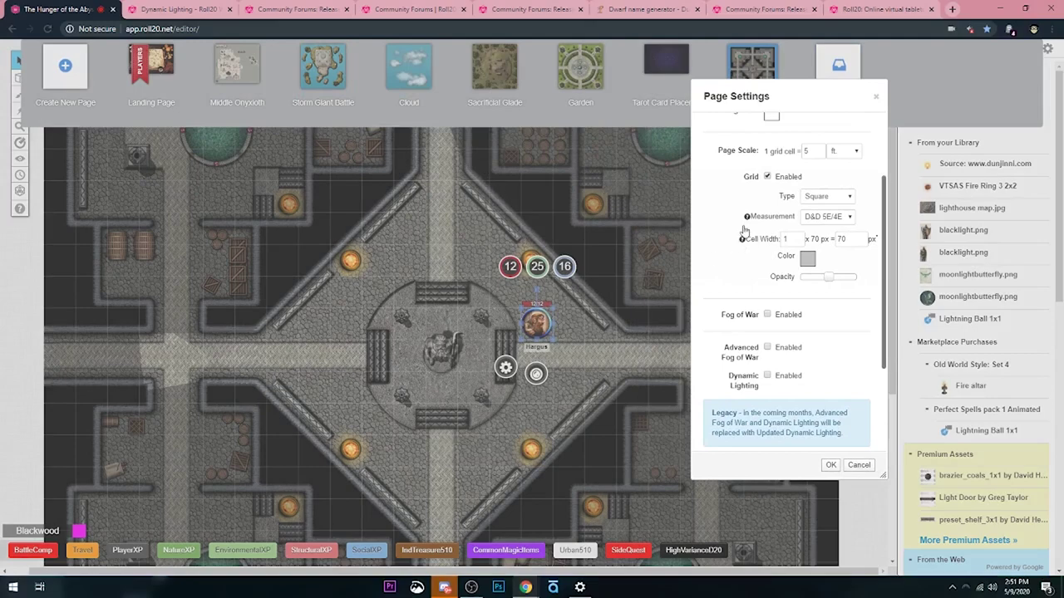
pyautogui.scroll(2, 745, 228)
pyautogui.moveTo(786, 98); pyautogui.dragTo(379, 98)
pyautogui.click(376, 127)
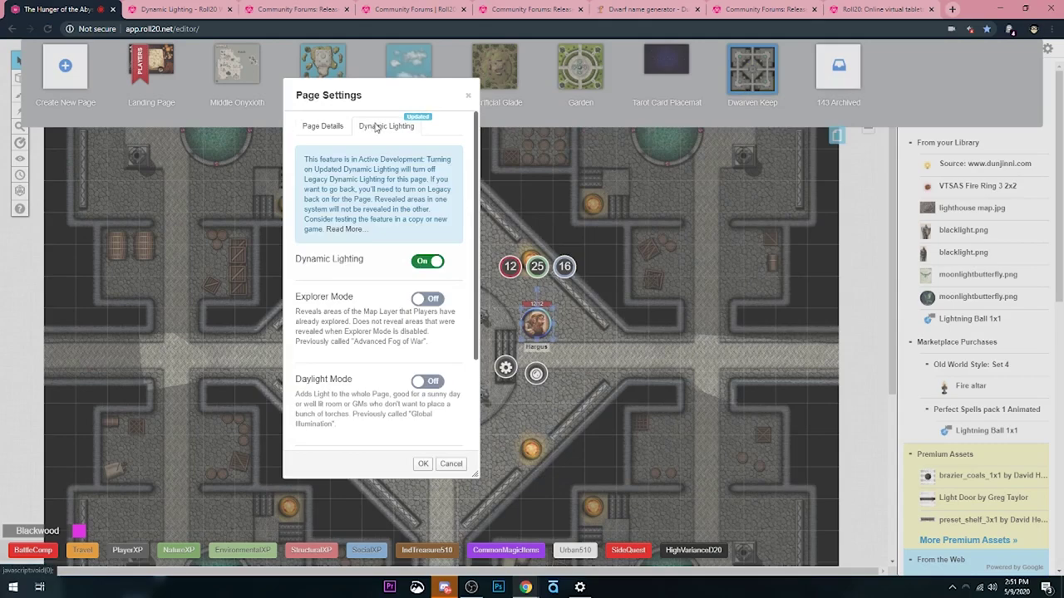
pyautogui.scroll(-2, 399, 200)
pyautogui.scroll(2, 412, 205)
pyautogui.scroll(-2, 414, 204)
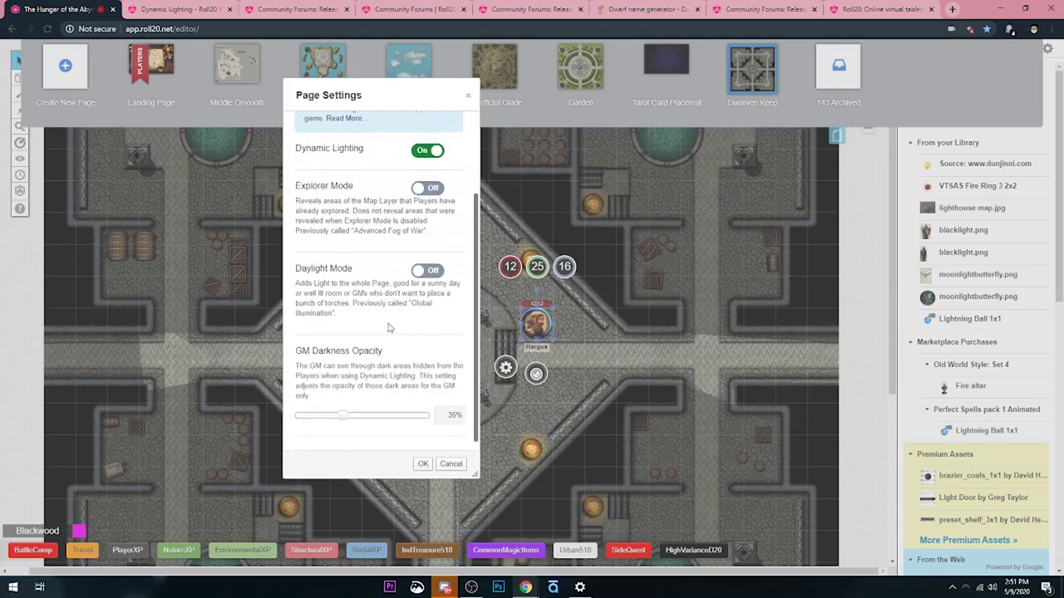
pyautogui.scroll(3, 398, 257)
# Step: Enable Restrict Movement in Page Details and save the page settings
pyautogui.click(337, 133)
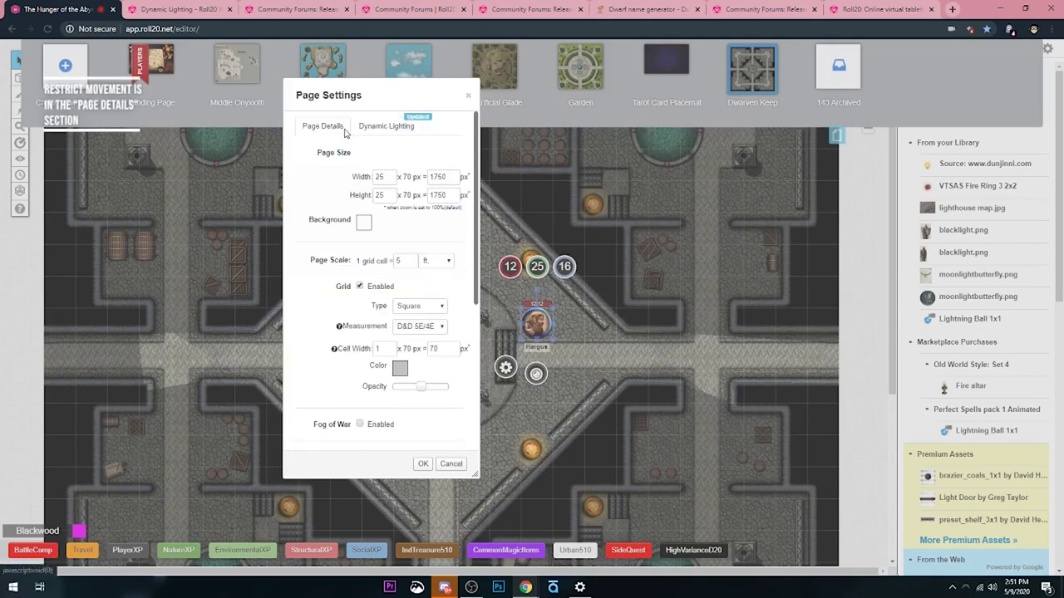
pyautogui.scroll(-5, 359, 324)
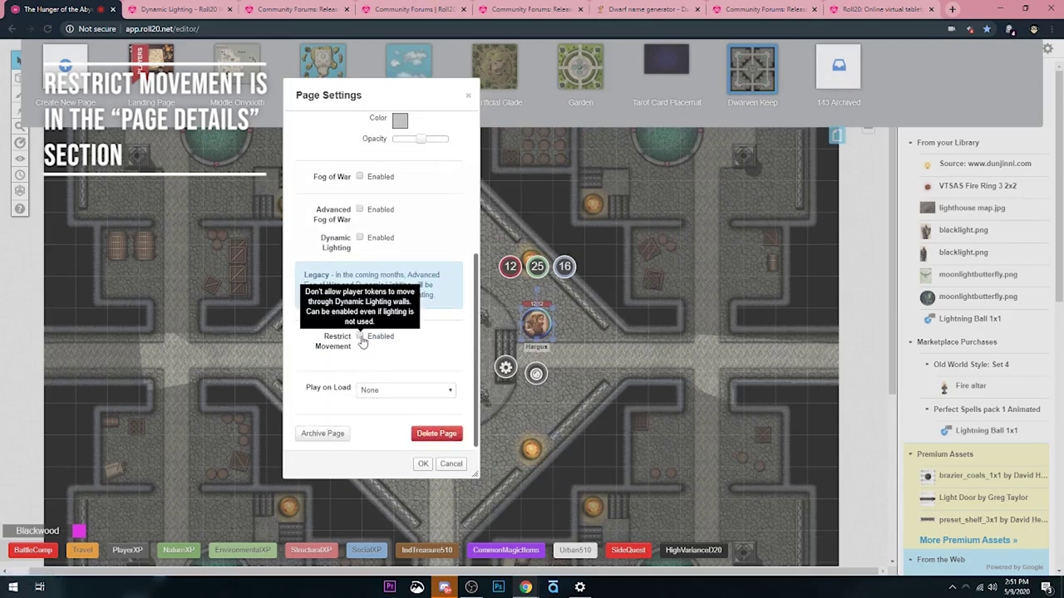
pyautogui.click(360, 337)
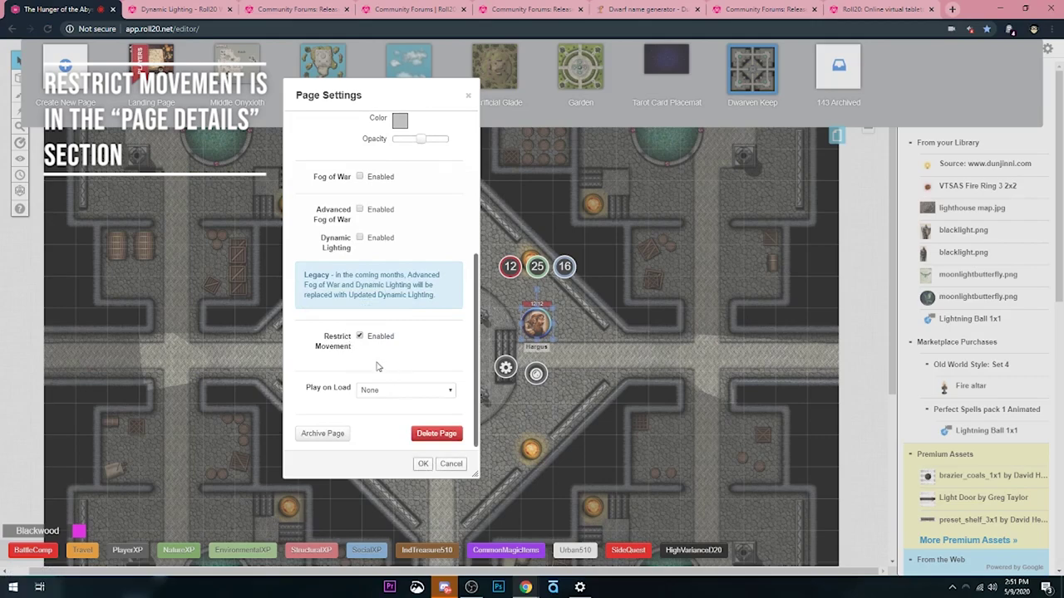
pyautogui.scroll(5, 387, 334)
pyautogui.click(399, 129)
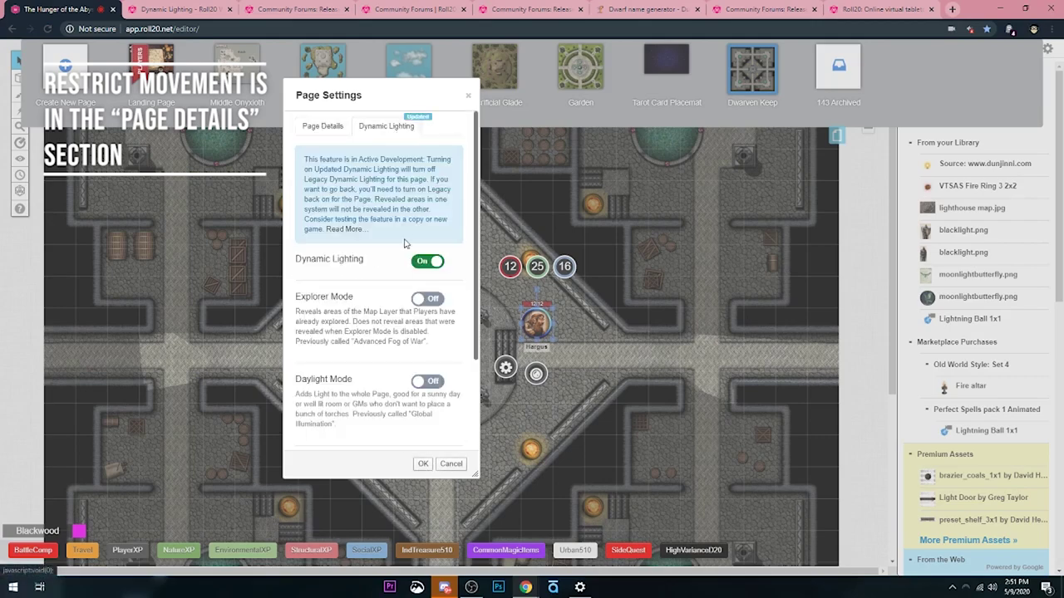
pyautogui.scroll(-3, 380, 298)
pyautogui.scroll(4, 383, 316)
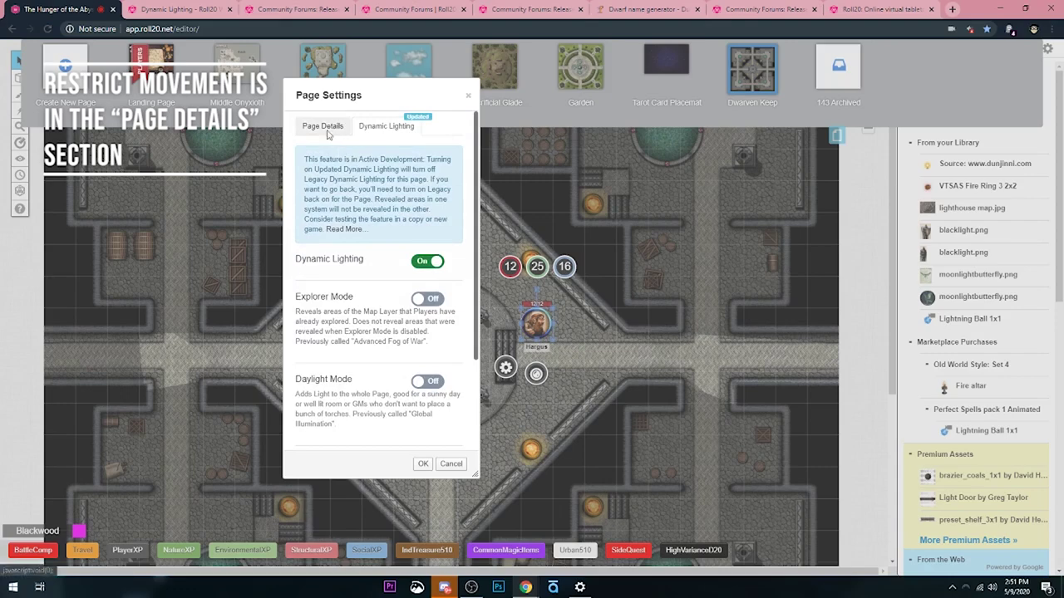
pyautogui.click(326, 138)
pyautogui.scroll(-5, 353, 257)
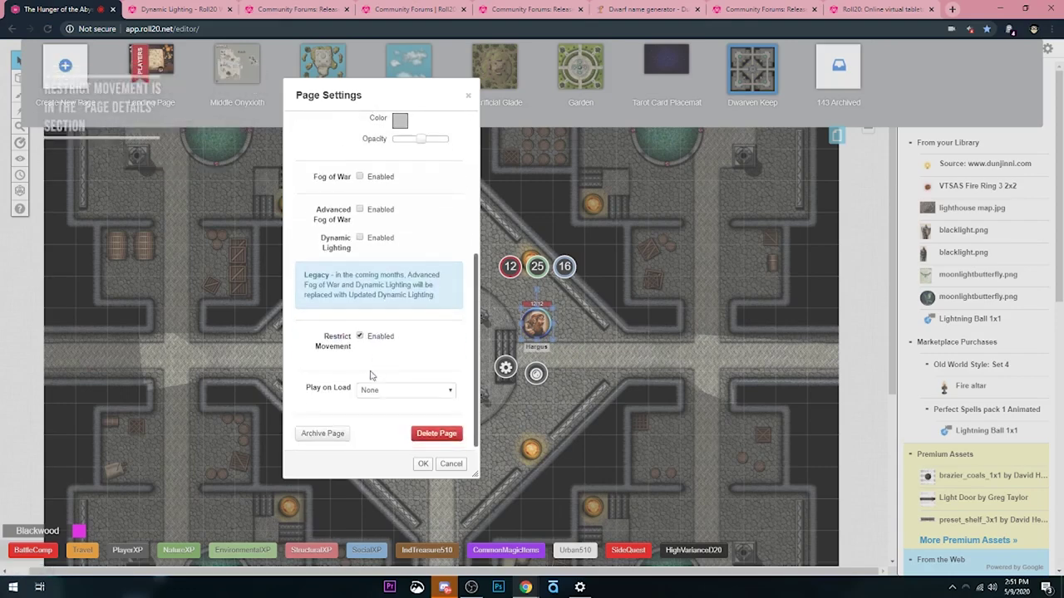
pyautogui.click(423, 465)
# Step: Move Hargus north to the central circle's eastern edge by the north corridor
pyautogui.click(540, 326)
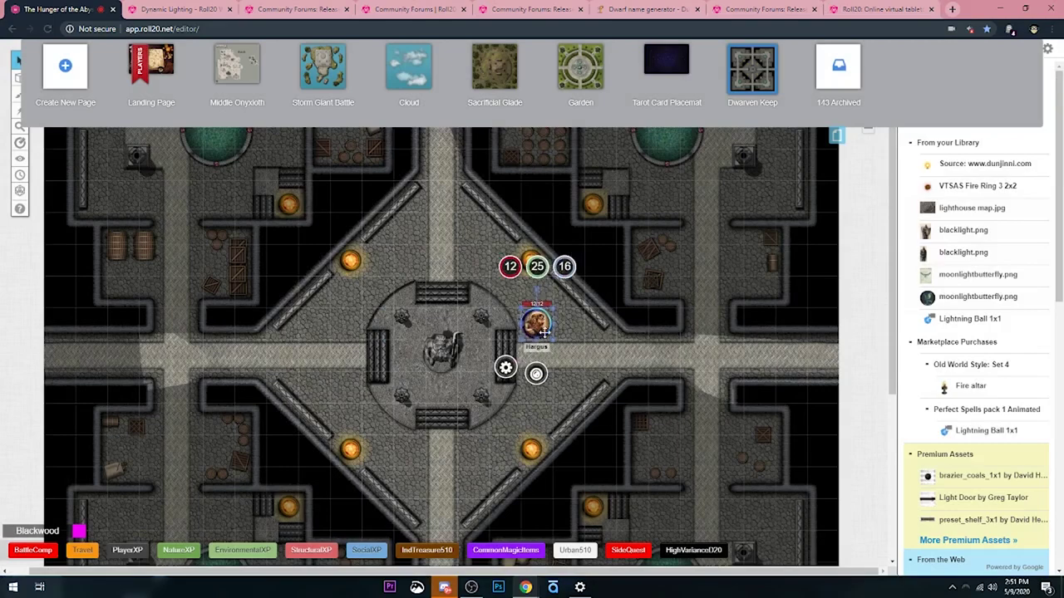
pyautogui.moveTo(536, 324); pyautogui.dragTo(490, 223)
pyautogui.moveTo(528, 192); pyautogui.dragTo(542, 204)
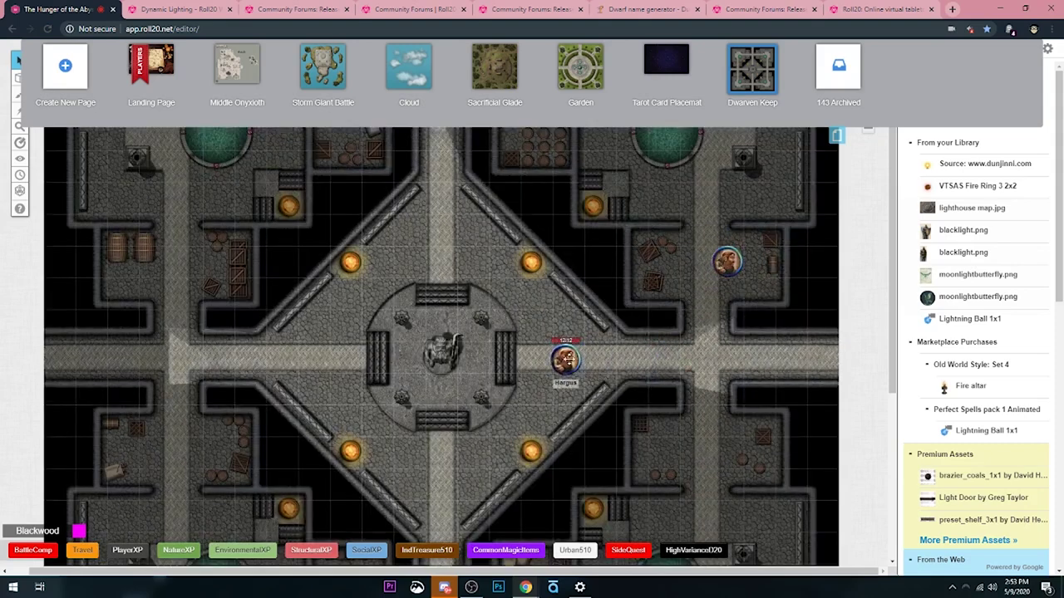
# Step: Walk Hargus northeast into the east crate room while previewing his vision, then restore the full map view
pyautogui.click(568, 357)
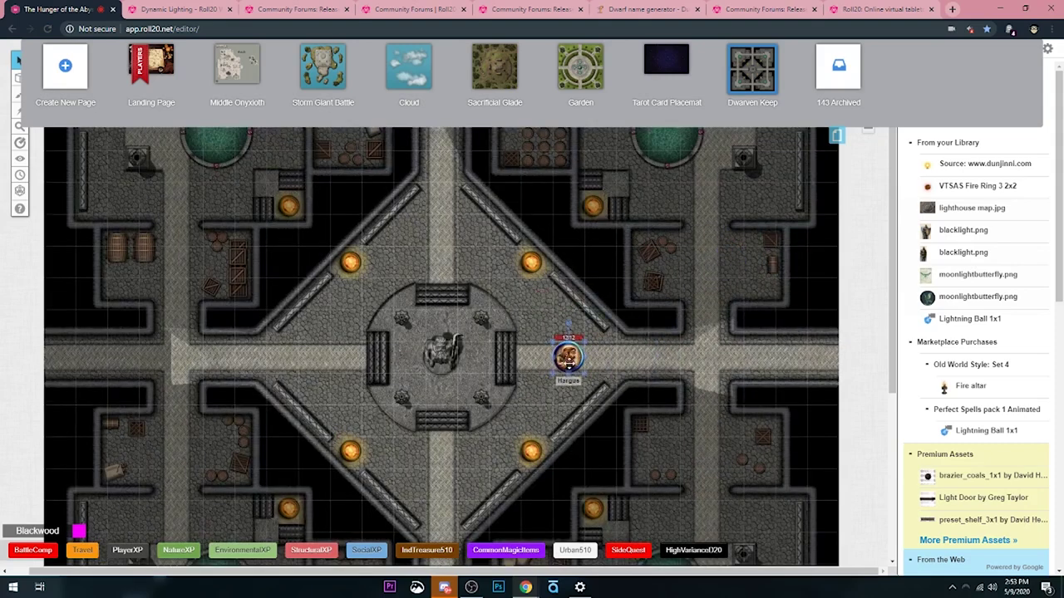
pyautogui.hotkey('ctrl', 'l')
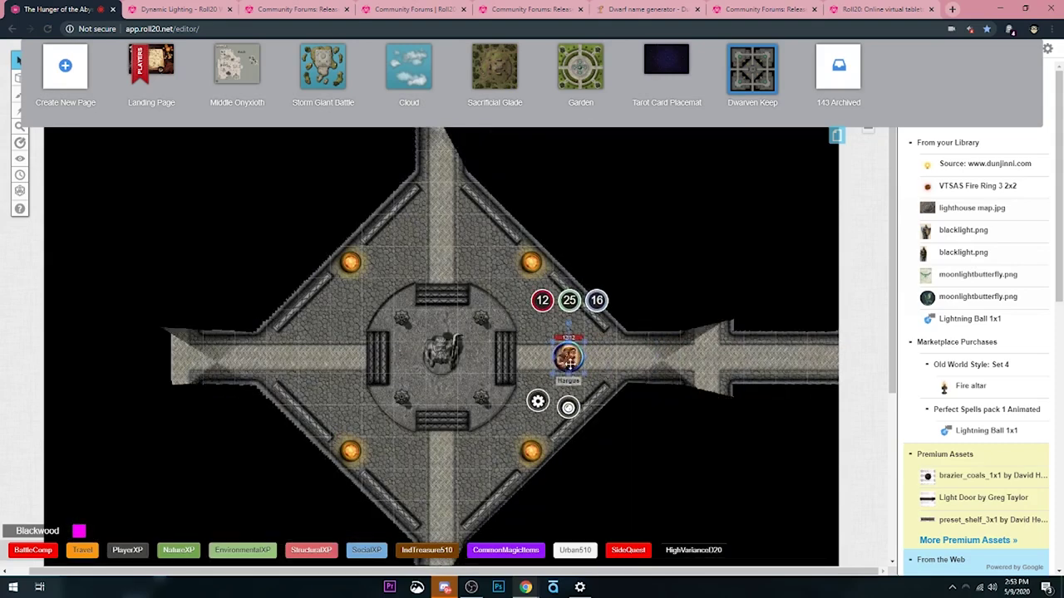
pyautogui.moveTo(571, 359); pyautogui.dragTo(695, 275)
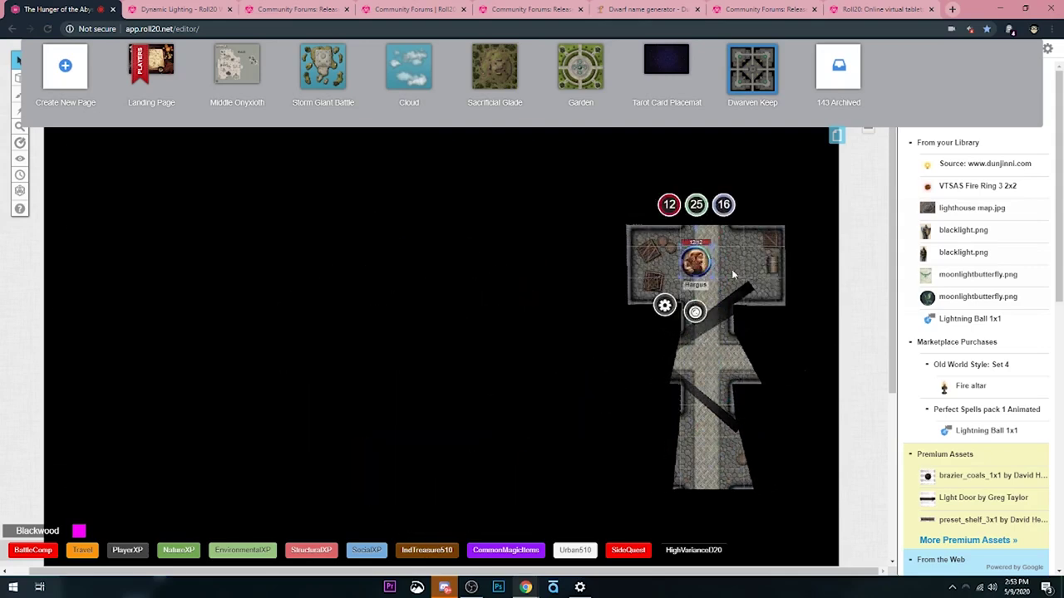
pyautogui.hotkey('ctrl', 'l')
pyautogui.scroll(1, 701, 291)
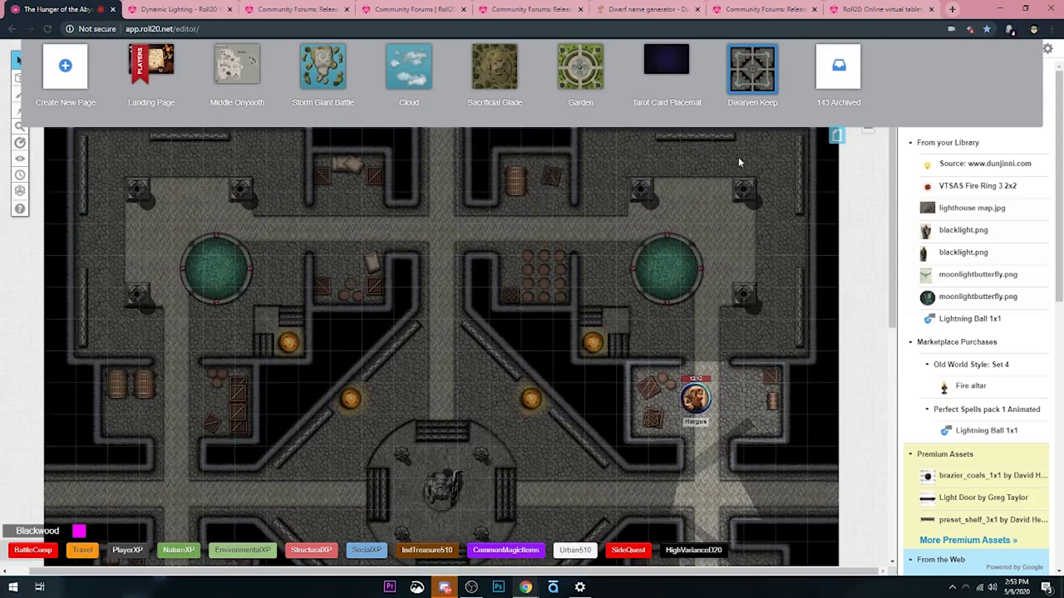
# Step: On the Dynamic Lighting layer, shift the pink door line from the crate room's upper doorway down to the eastern corridor opening
pyautogui.click(836, 135)
pyautogui.moveTo(20, 77)
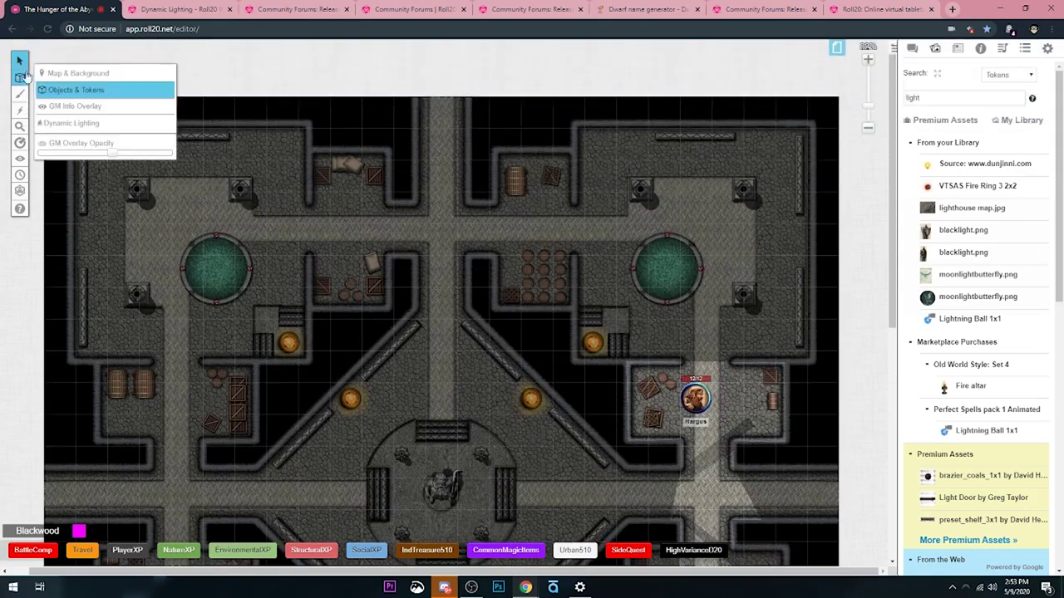
pyautogui.click(84, 124)
pyautogui.scroll(-1, 590, 265)
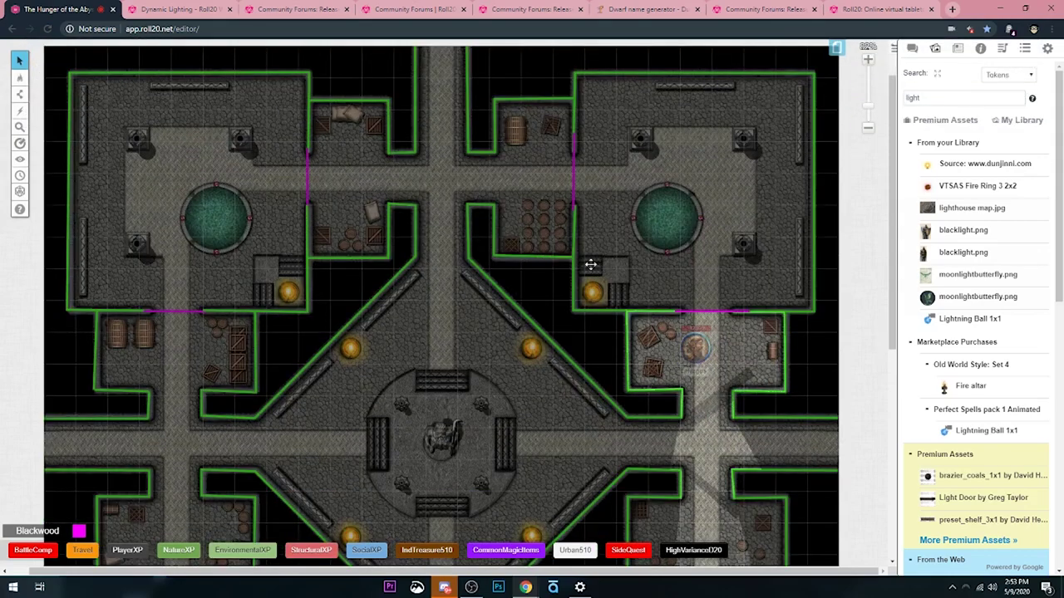
pyautogui.click(713, 314)
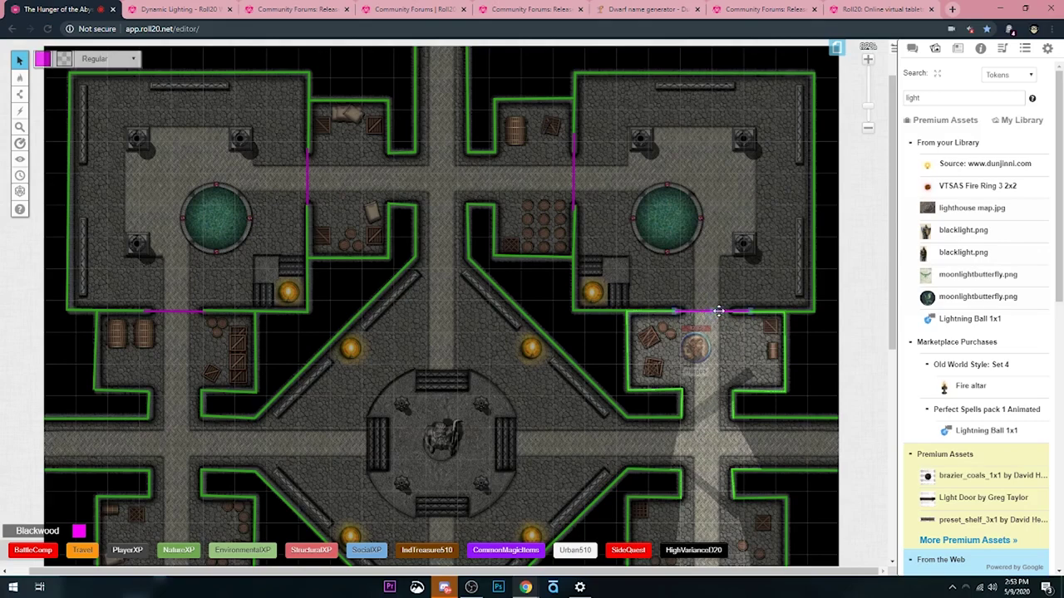
pyautogui.moveTo(754, 314)
pyautogui.mouseDown()
pyautogui.moveTo(791, 385)
pyautogui.moveTo(788, 405)
pyautogui.mouseUp()
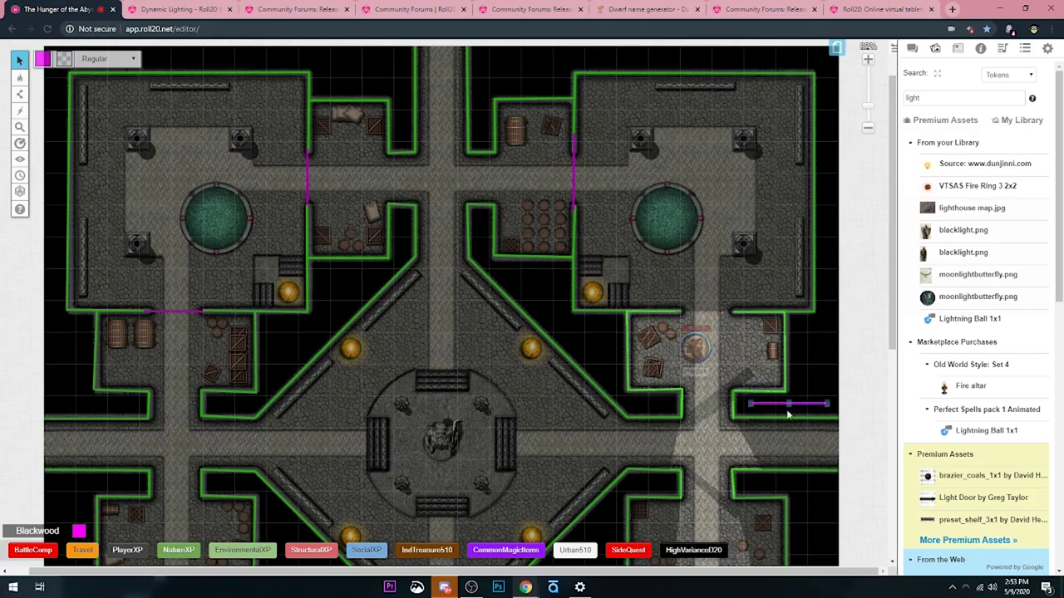
pyautogui.click(784, 421)
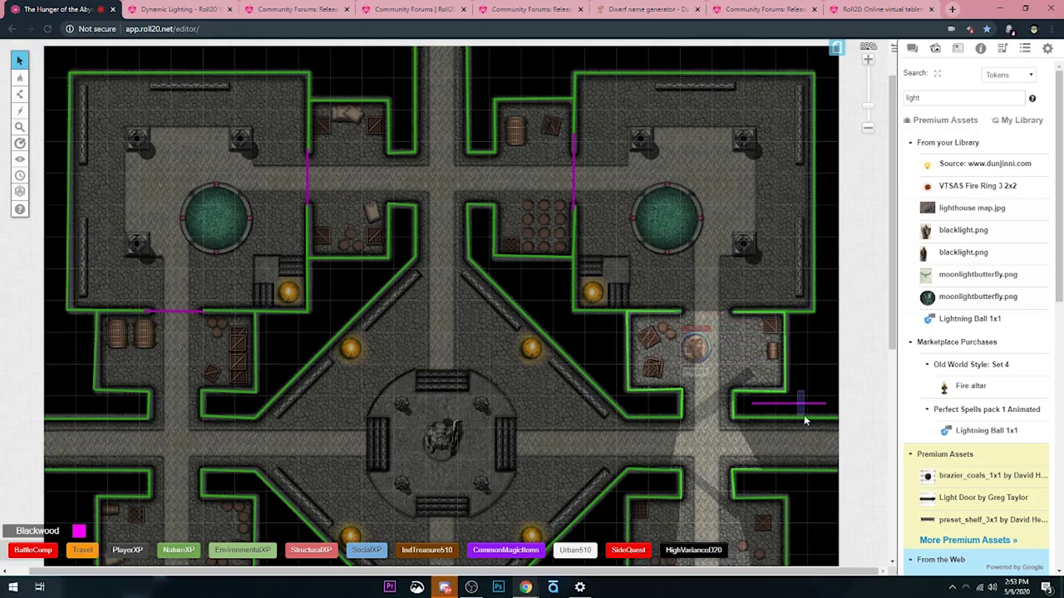
pyautogui.click(805, 406)
pyautogui.click(725, 328)
pyautogui.moveTo(20, 77)
pyautogui.click(59, 102)
# Step: Walk Hargus through the opened doorway to north of the pool in the upper-right room, checking his token settings
pyautogui.click(696, 346)
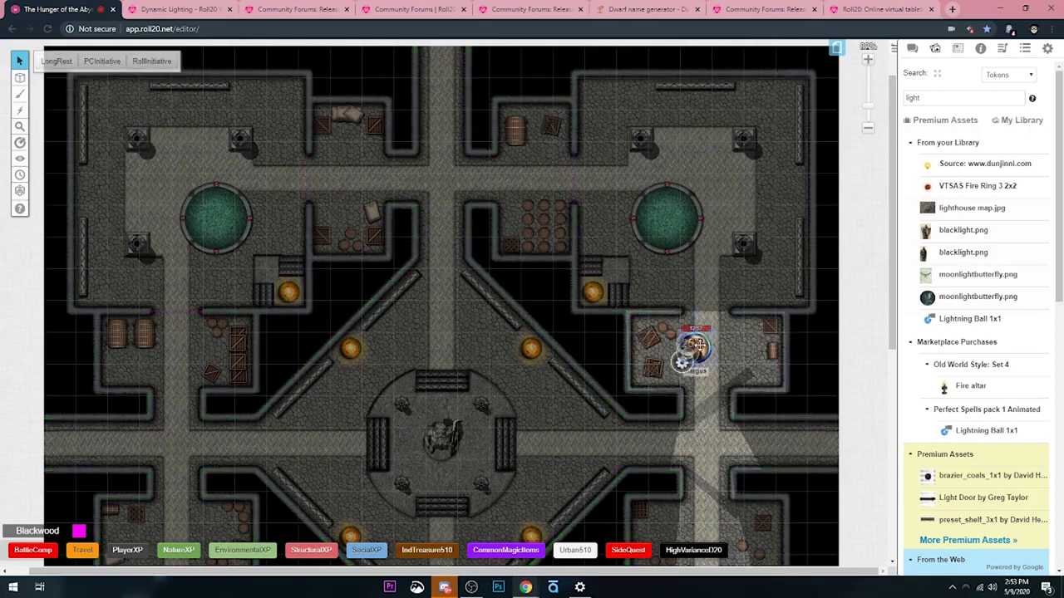
pyautogui.hotkey('ctrl', 'l')
pyautogui.moveTo(690, 349); pyautogui.dragTo(725, 286)
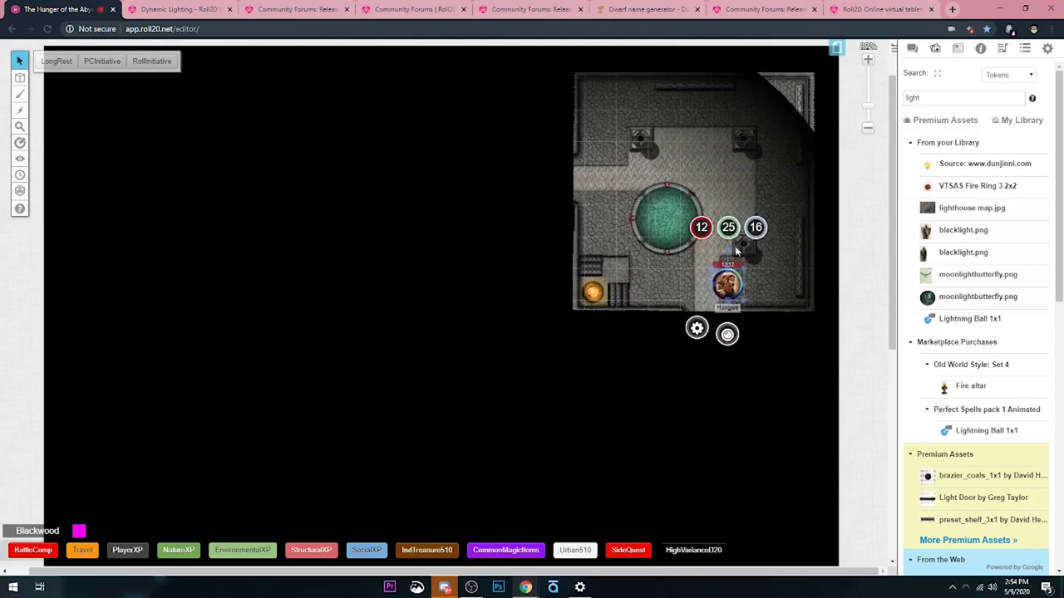
pyautogui.moveTo(729, 283); pyautogui.dragTo(630, 285)
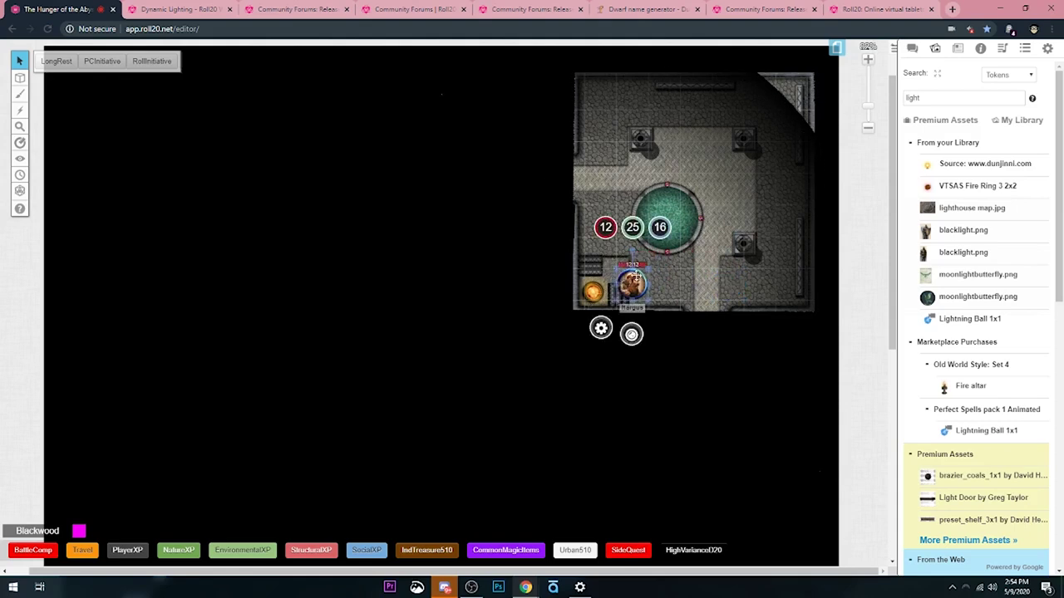
pyautogui.moveTo(631, 276); pyautogui.dragTo(695, 158)
pyautogui.doubleClick(781, 131)
pyautogui.click(711, 75)
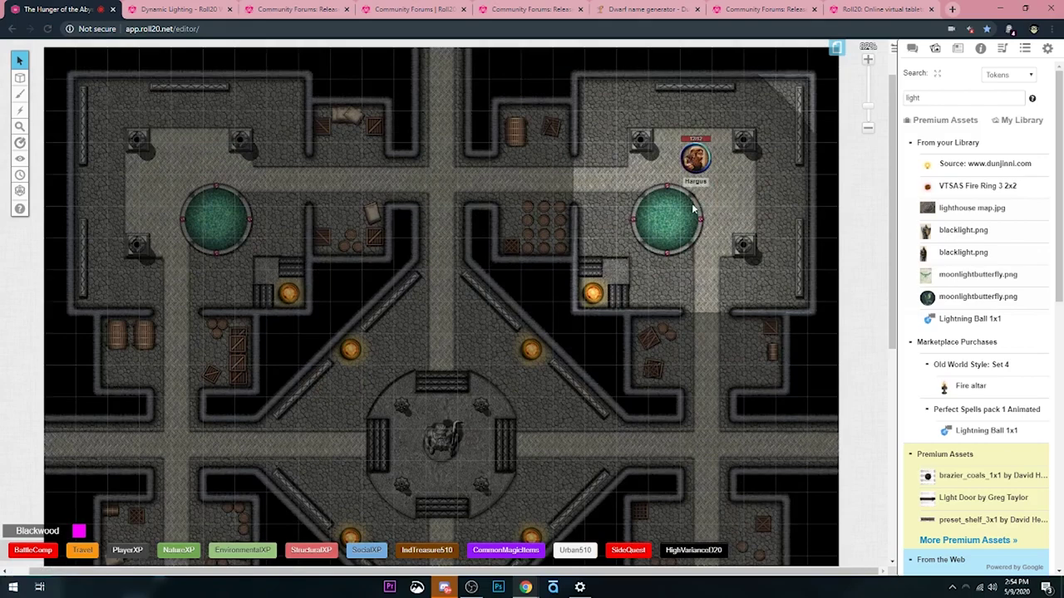
pyautogui.scroll(1, 683, 208)
# Step: Turn on Explorer Mode in the Dwarven Keep page's dynamic lighting settings
pyautogui.click(675, 232)
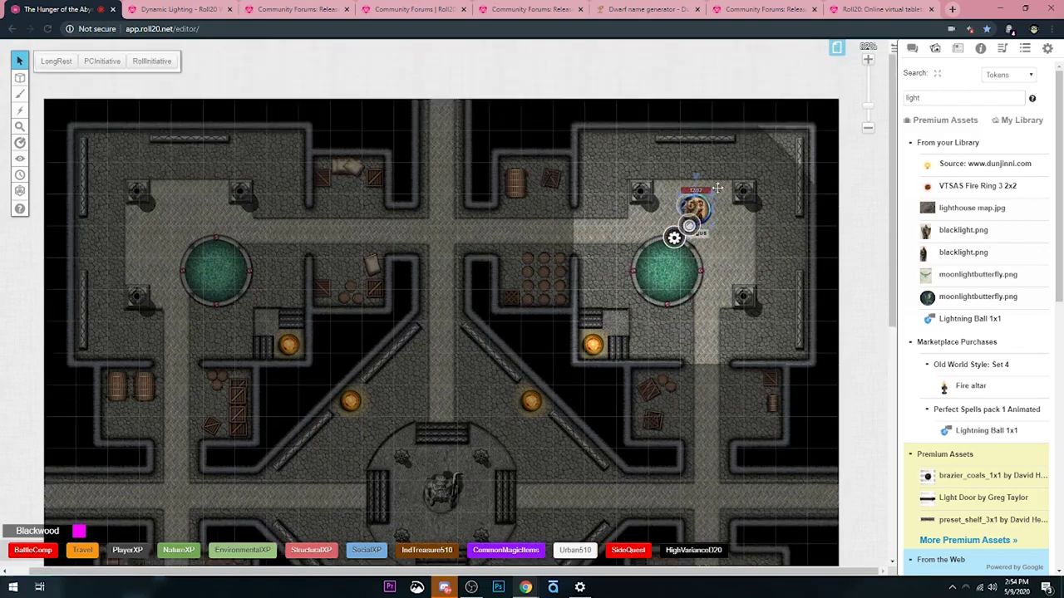
pyautogui.click(837, 47)
pyautogui.click(731, 60)
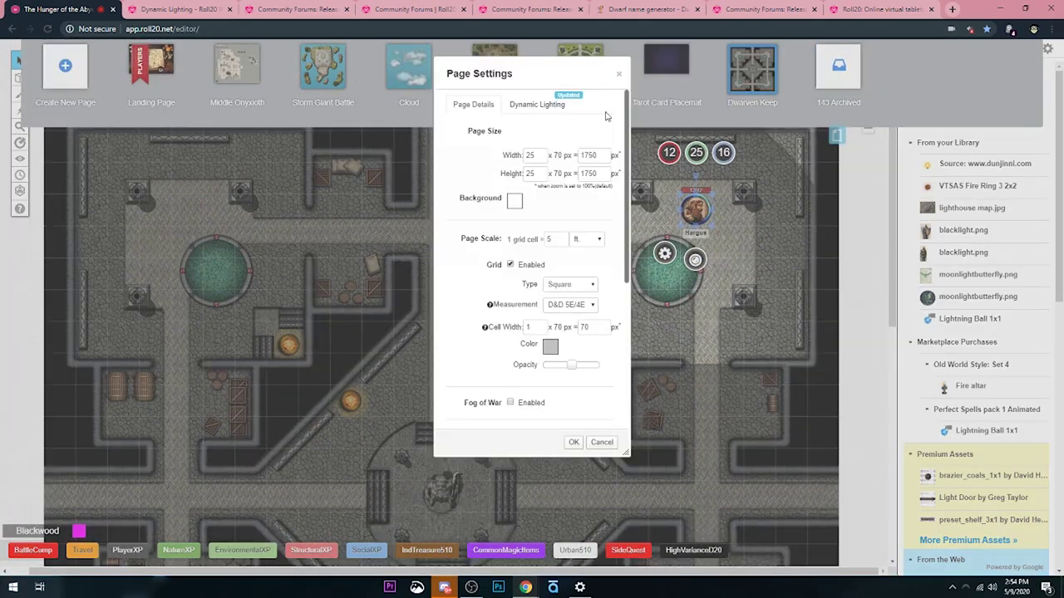
pyautogui.click(551, 106)
pyautogui.scroll(-3, 556, 228)
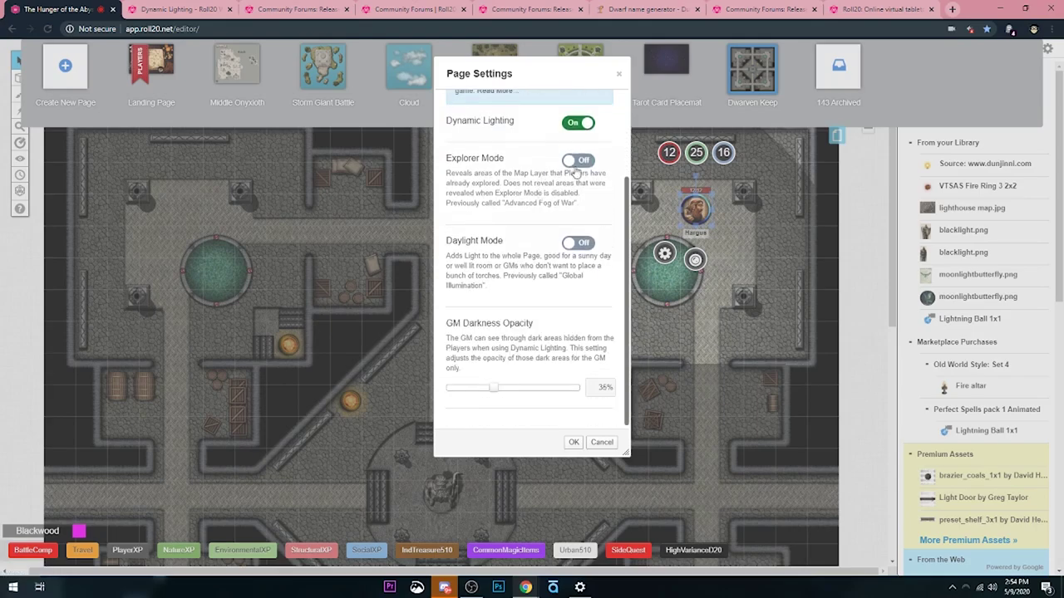
pyautogui.click(576, 161)
pyautogui.click(573, 442)
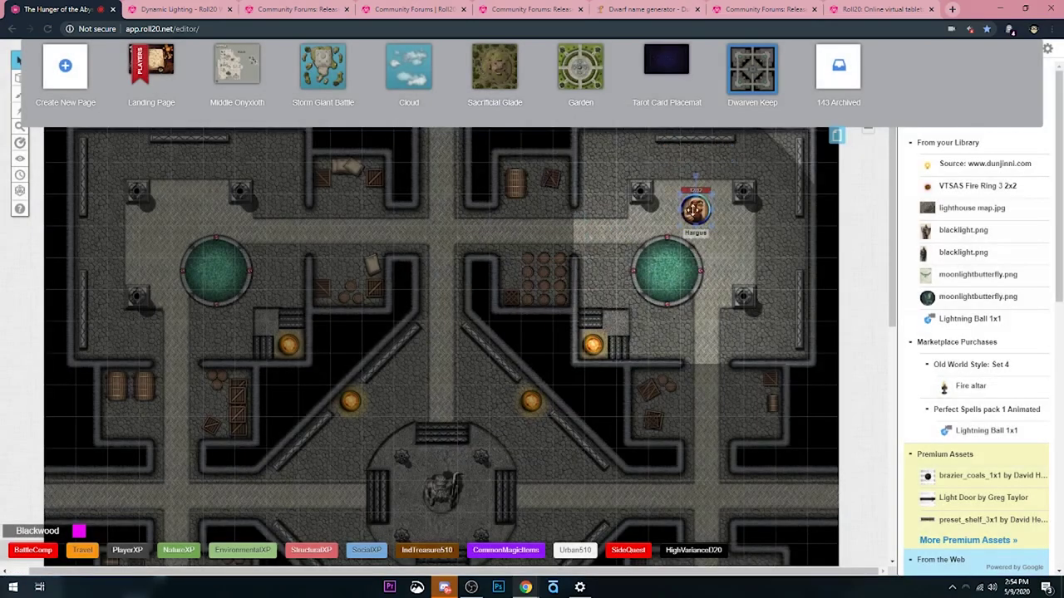
# Step: Zoom in and out around Hargus's room to inspect the explored area
pyautogui.scroll(-2, 682, 354)
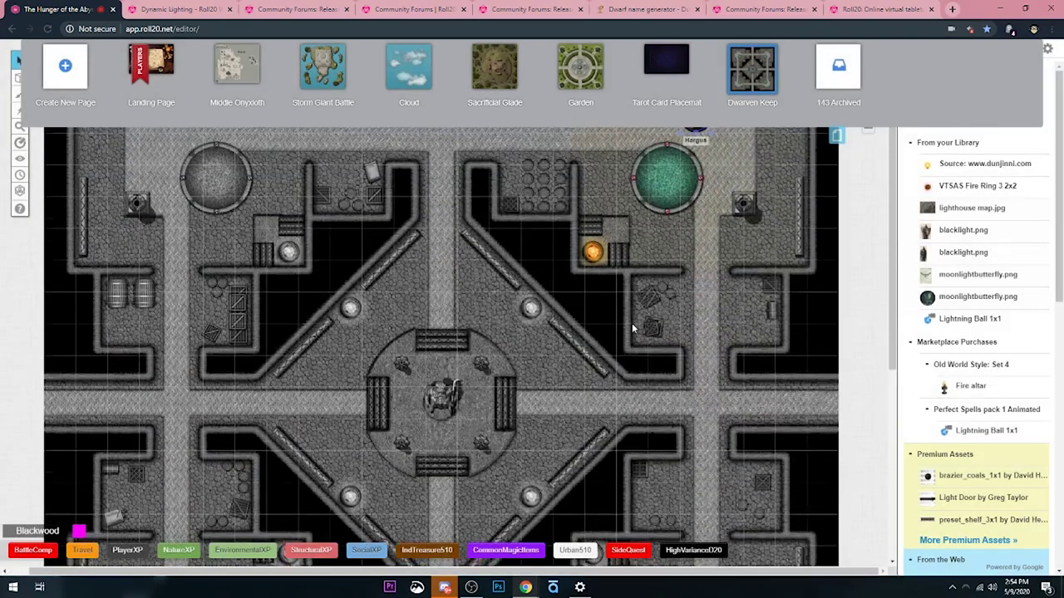
pyautogui.scroll(2, 683, 355)
pyautogui.scroll(-2, 683, 354)
pyautogui.scroll(-2, 682, 355)
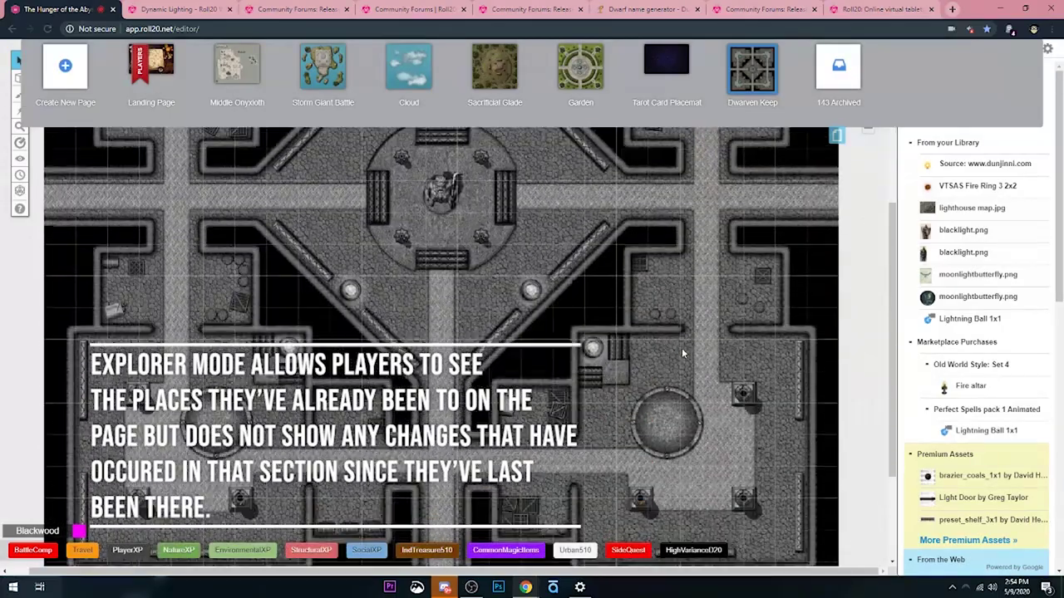
pyautogui.scroll(4, 677, 337)
pyautogui.scroll(1, 672, 327)
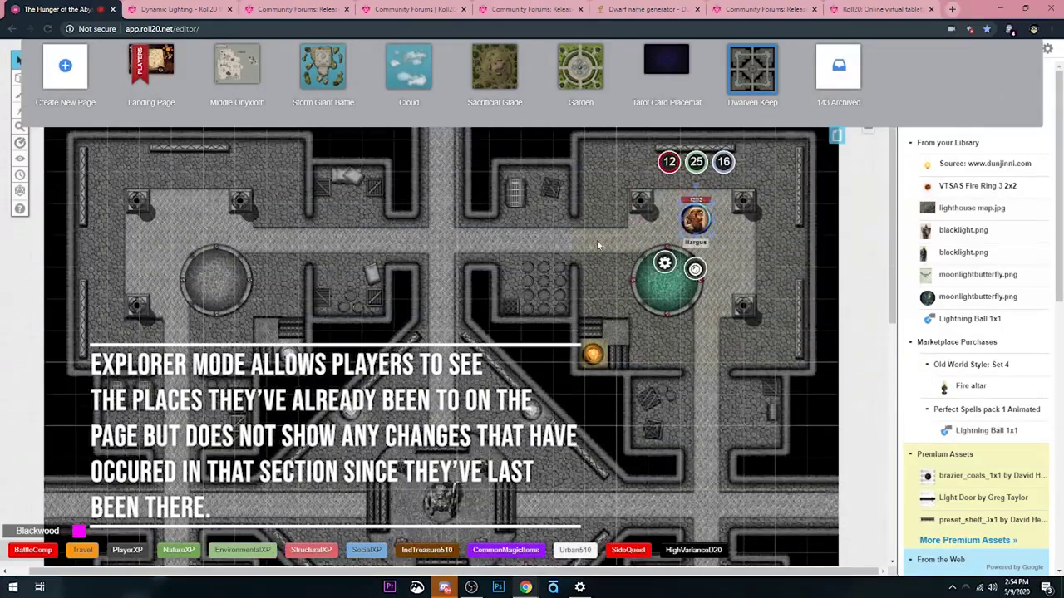
pyautogui.scroll(-6, 650, 281)
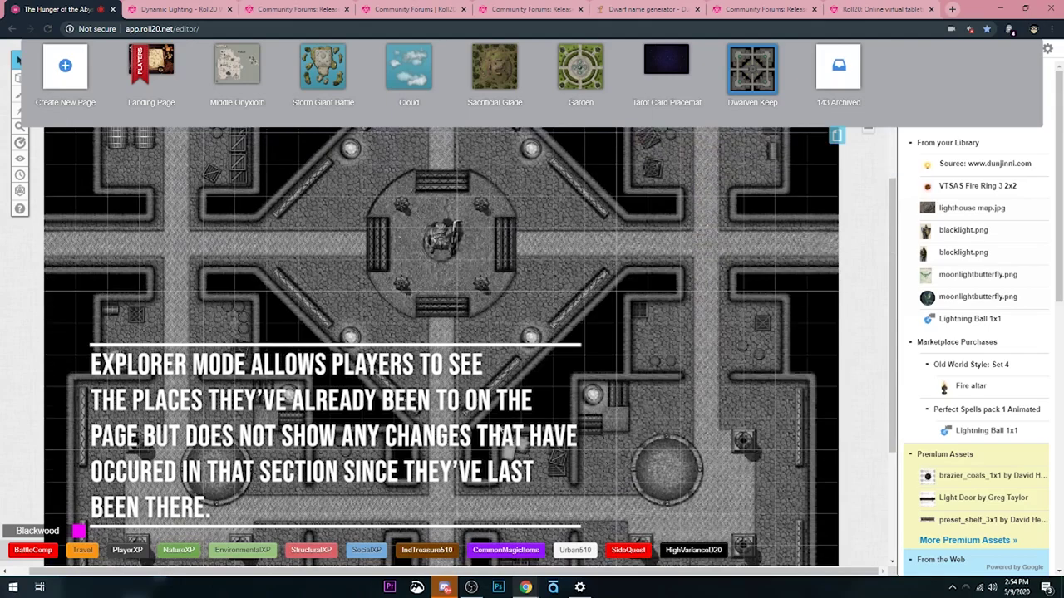
pyautogui.scroll(6, 637, 215)
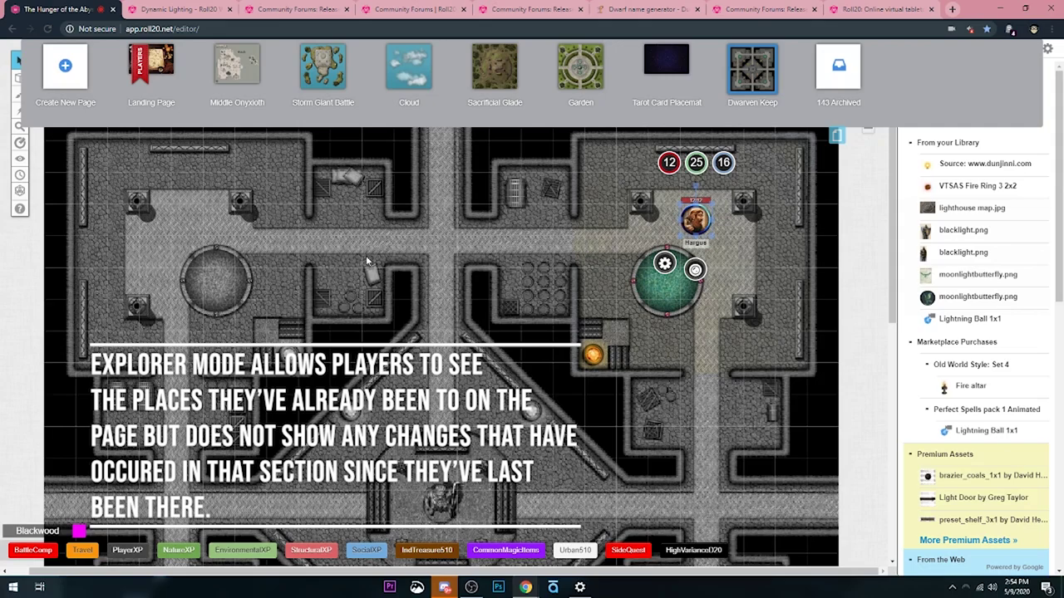
pyautogui.scroll(-10, 240, 275)
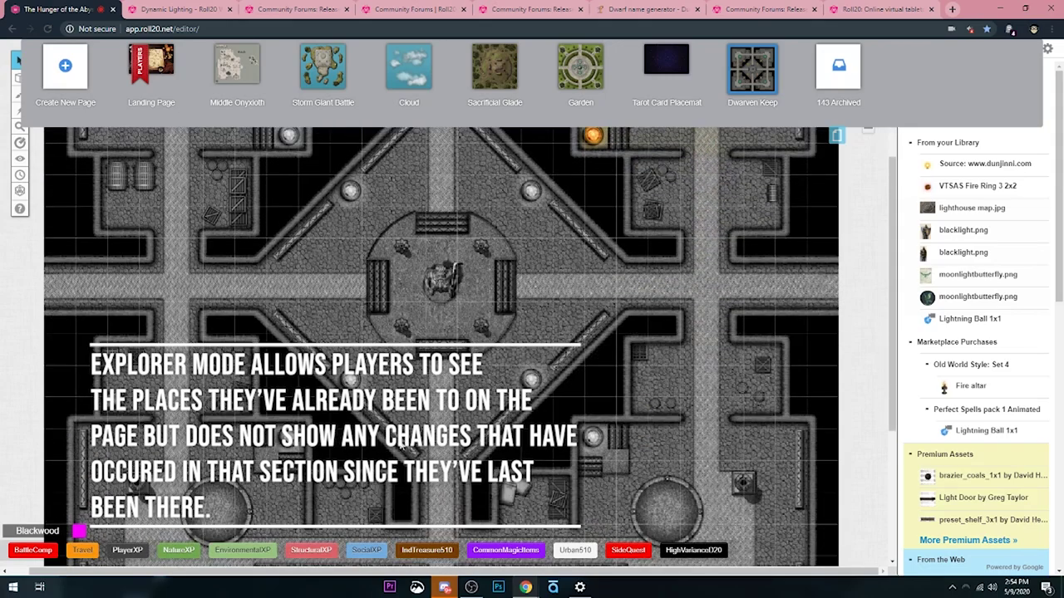
pyautogui.scroll(5, 586, 457)
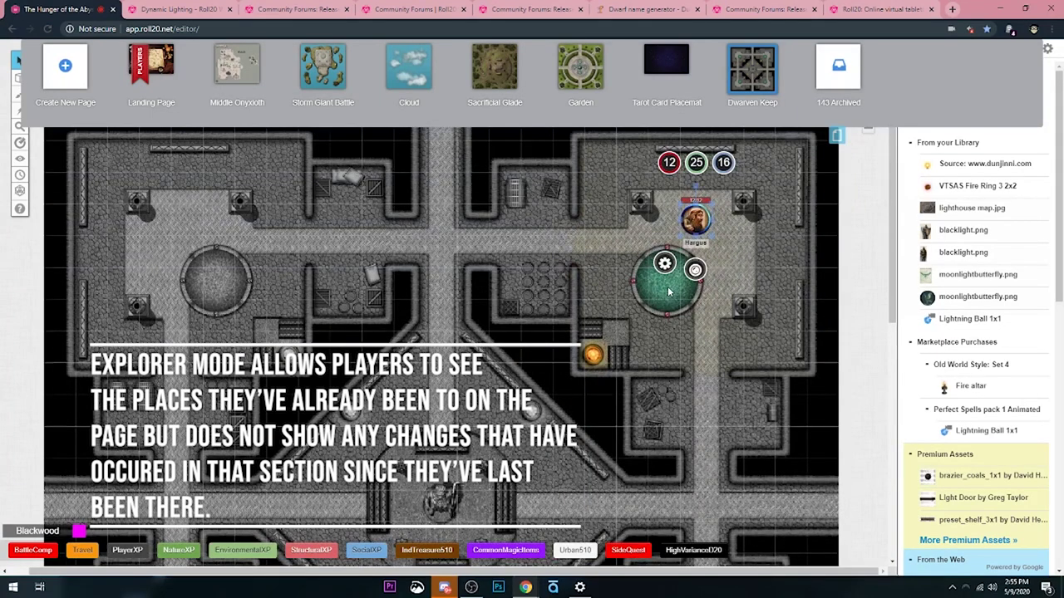
# Step: Drag the werewolf from the Journal onto the map and place it in the top-left room by the pool
pyautogui.click(721, 308)
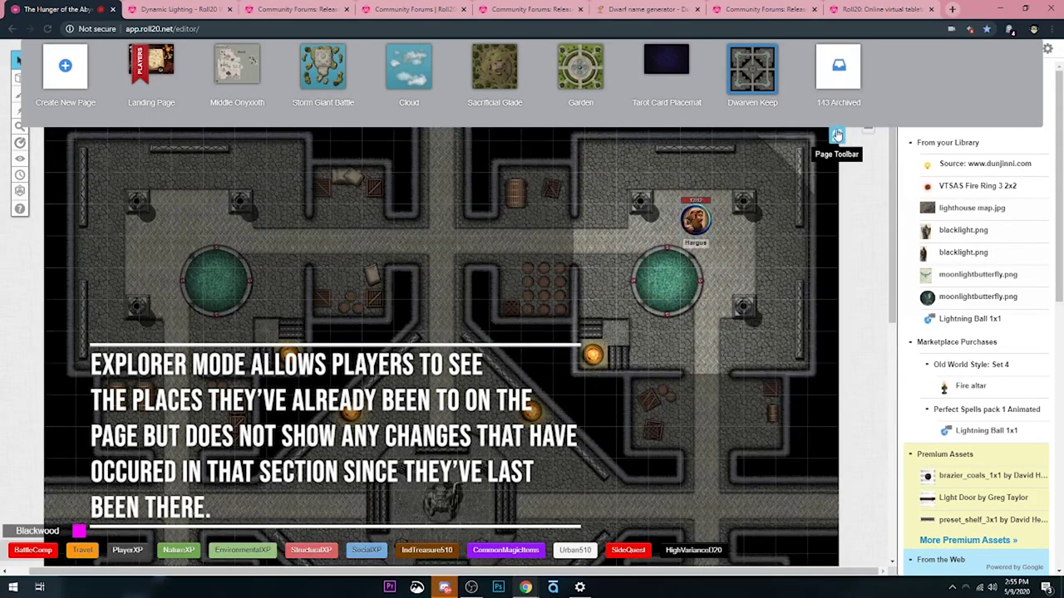
pyautogui.click(837, 134)
pyautogui.click(958, 49)
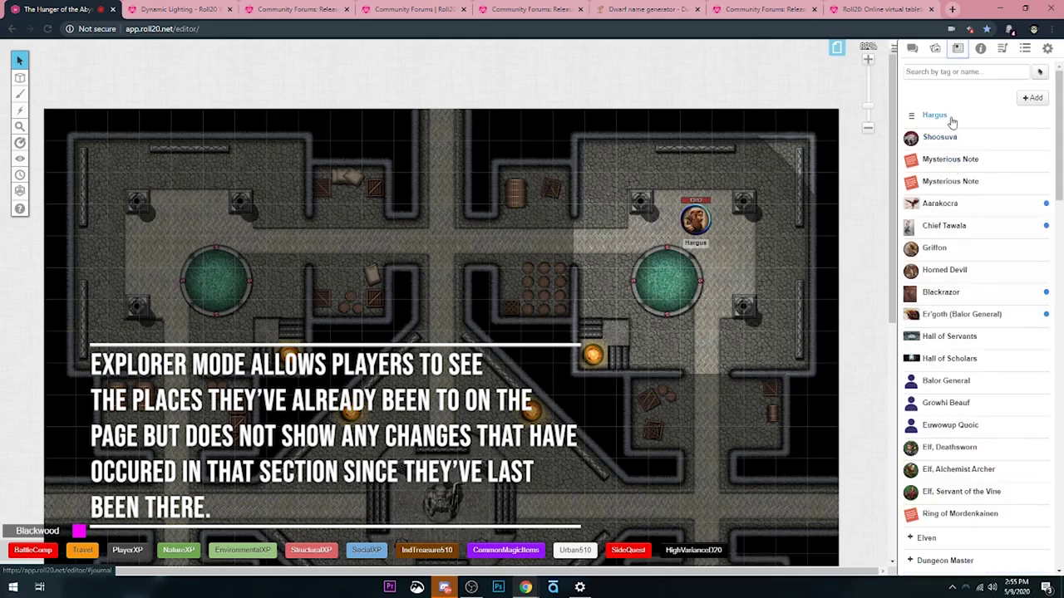
pyautogui.moveTo(939, 137); pyautogui.dragTo(447, 392)
pyautogui.scroll(-2, 455, 325)
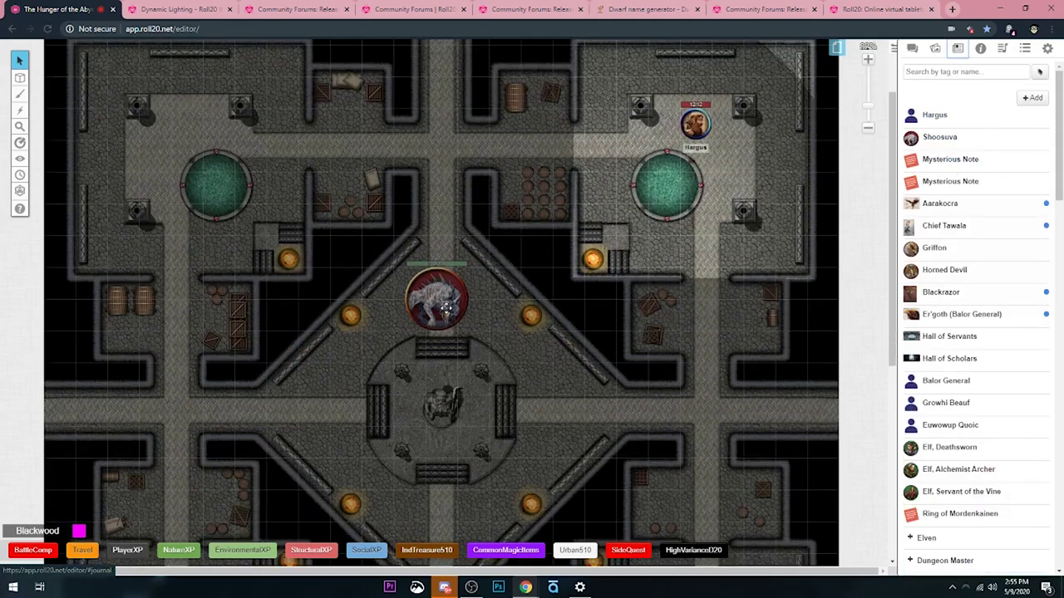
pyautogui.moveTo(444, 305); pyautogui.dragTo(242, 112)
pyautogui.scroll(2, 260, 201)
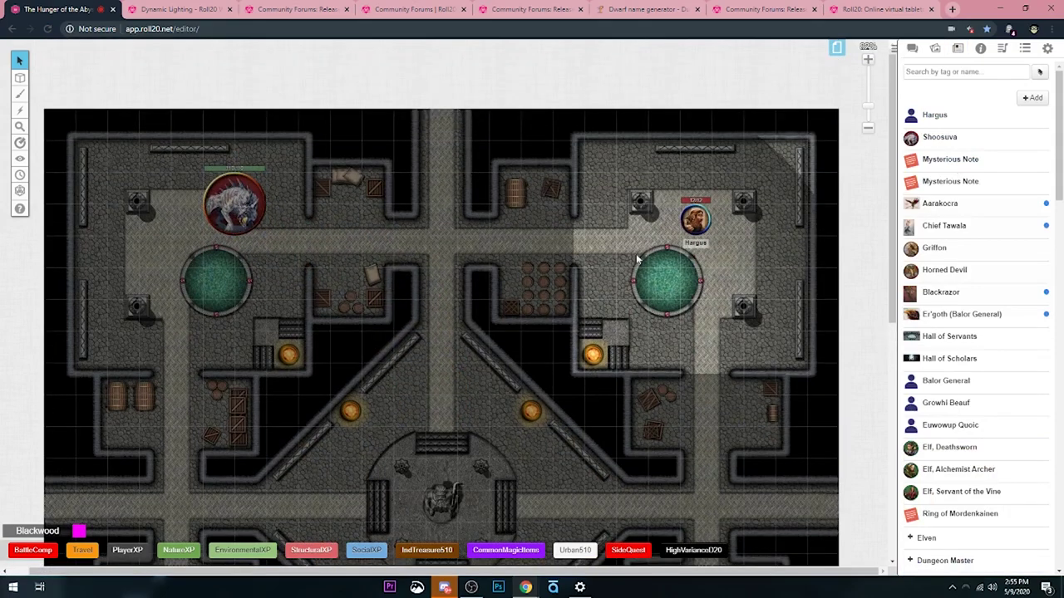
# Step: Select Hargus and the werewolf in turn to confirm the werewolf is hidden from Hargus's view
pyautogui.click(696, 218)
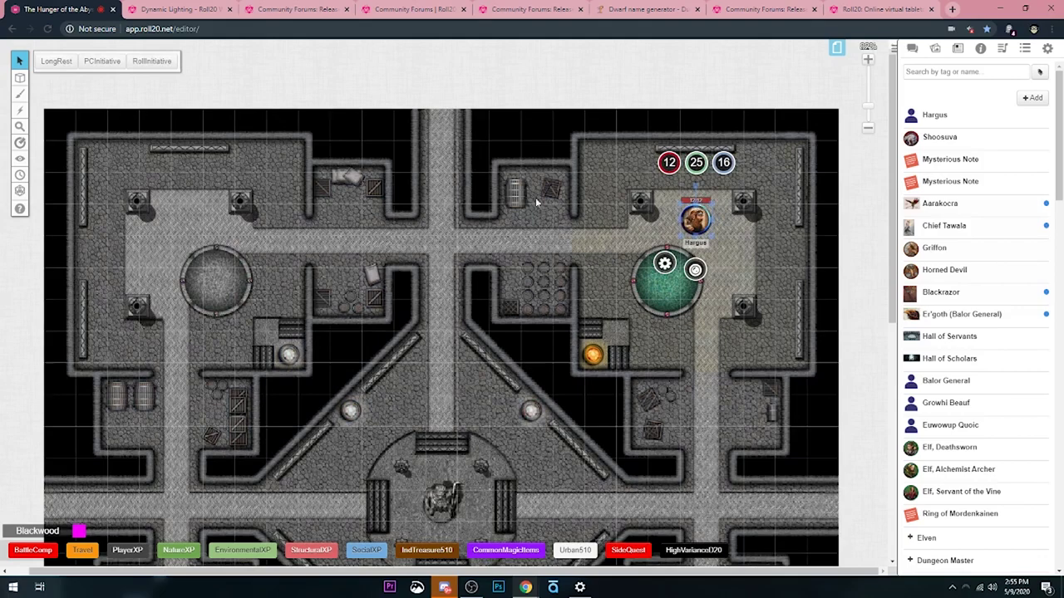
pyautogui.click(242, 215)
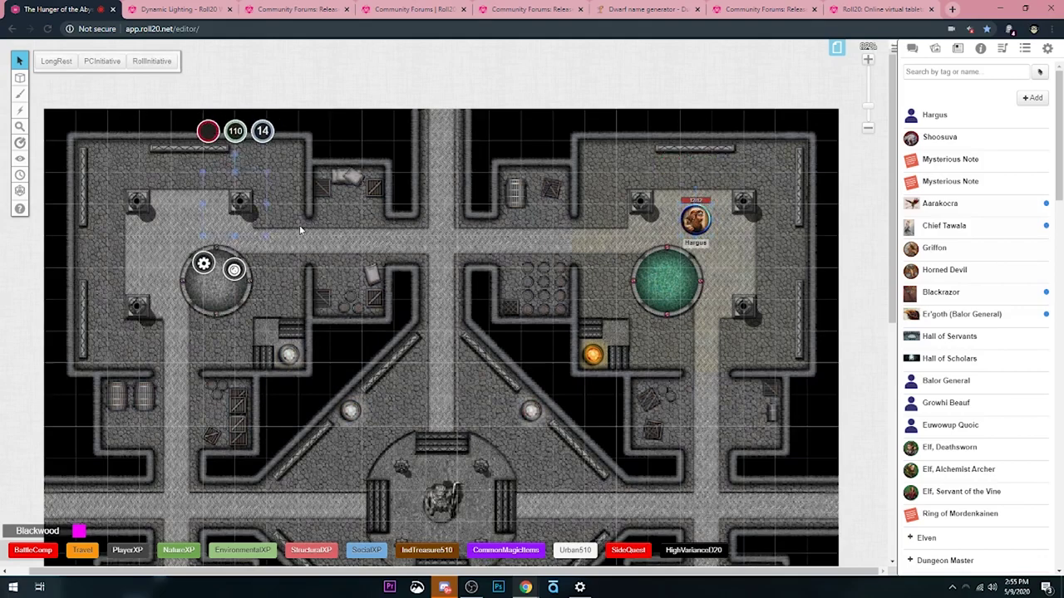
pyautogui.click(366, 244)
pyautogui.click(249, 215)
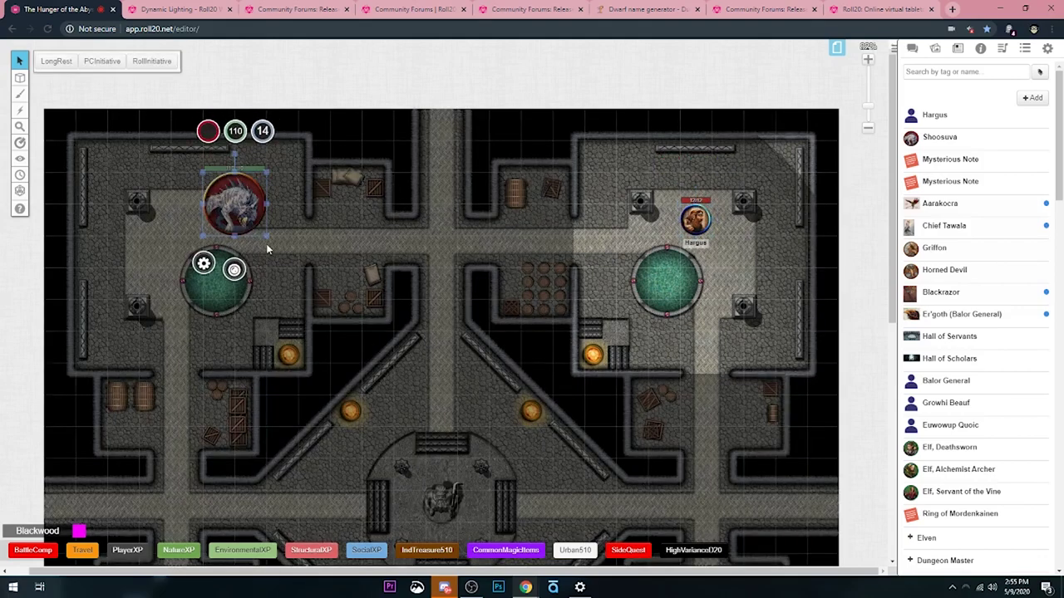
pyautogui.click(257, 246)
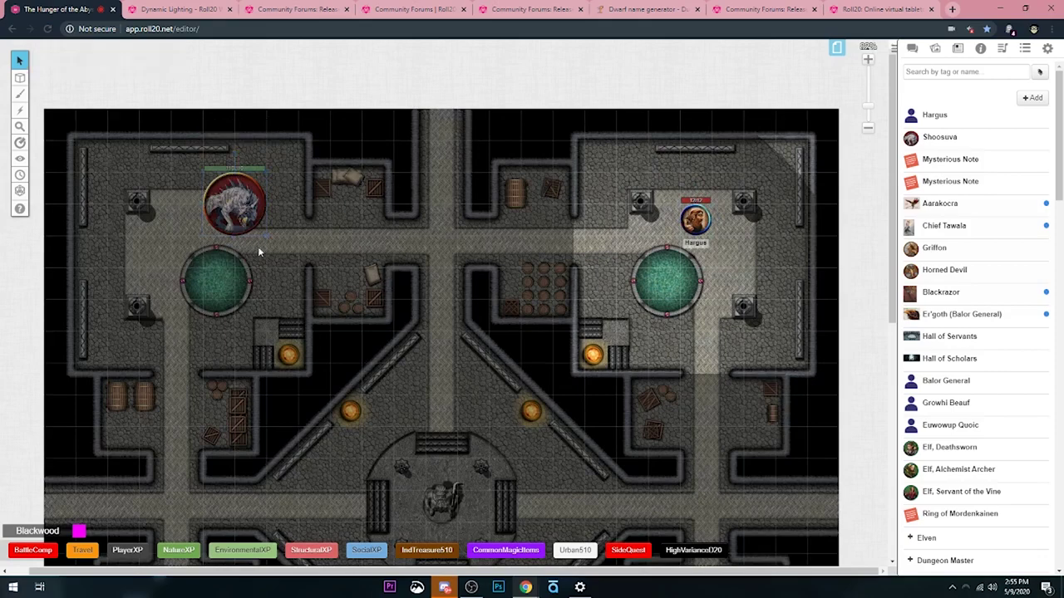
pyautogui.click(692, 220)
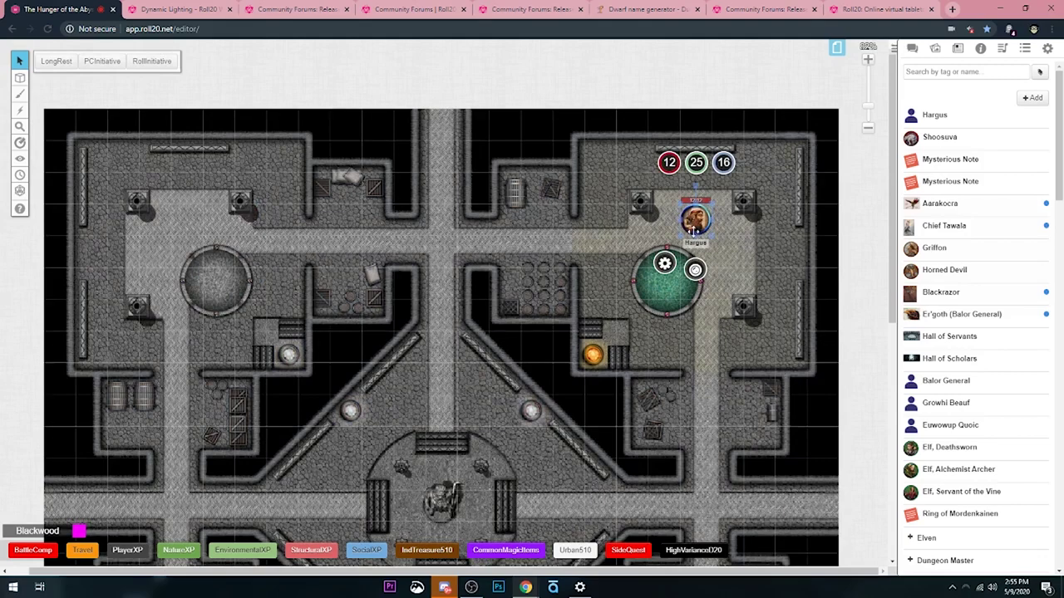
# Step: Move Hargus out into the corridor and check his token vision settings
pyautogui.moveTo(694, 228); pyautogui.dragTo(572, 243)
pyautogui.doubleClick(572, 241)
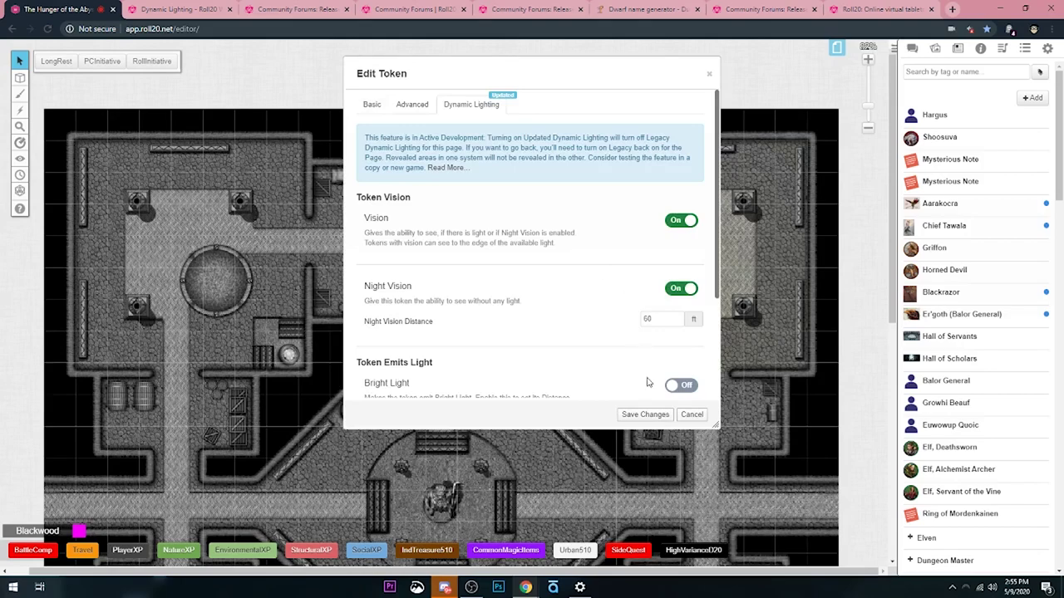
pyautogui.click(692, 414)
pyautogui.click(453, 249)
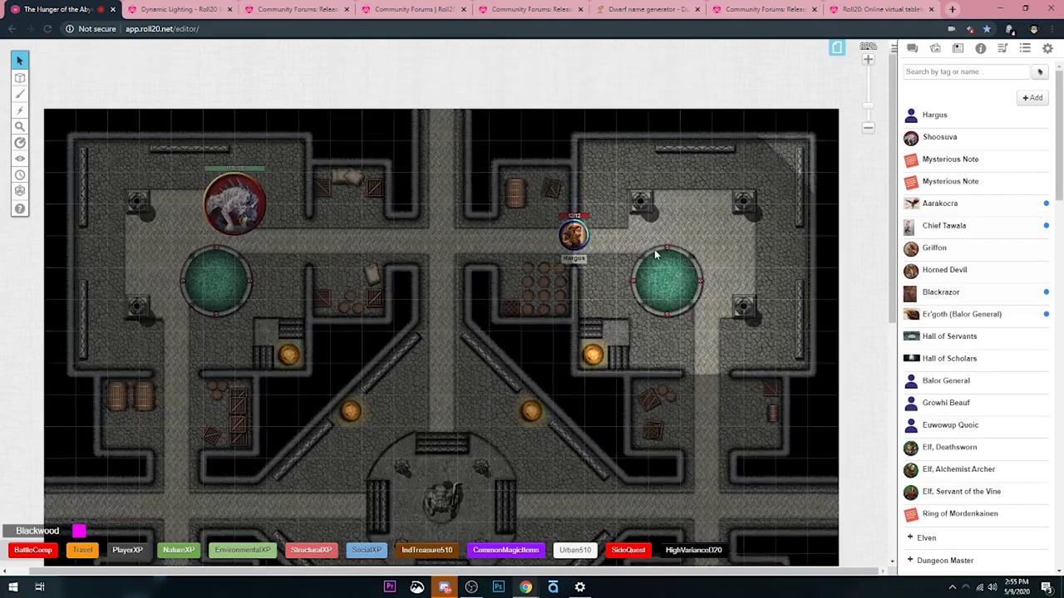
# Step: Slide both magenta door barriers open, then walk Hargus west to stand beside the werewolf
pyautogui.moveTo(20, 78)
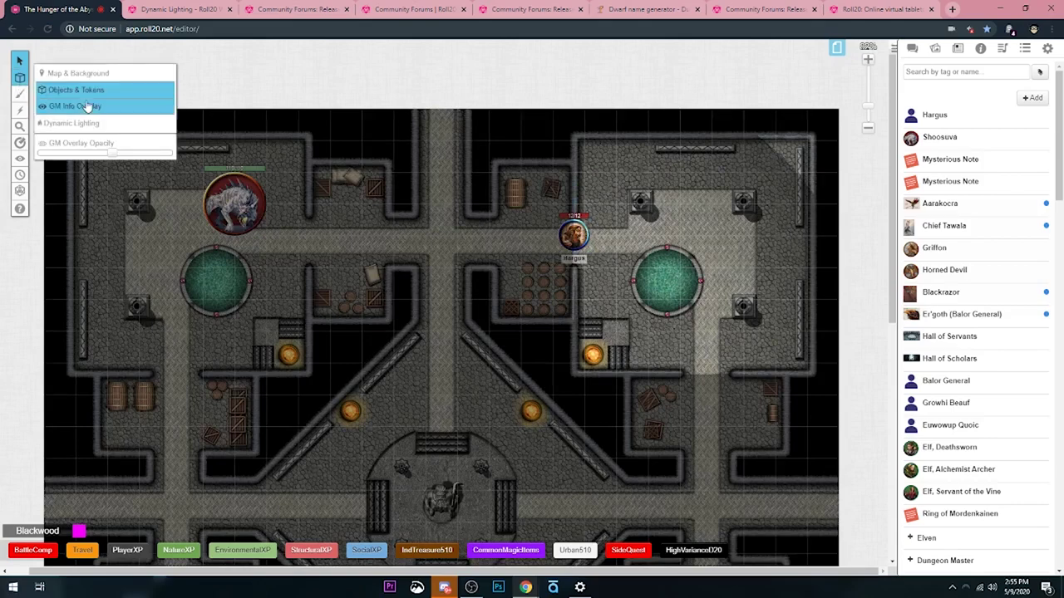
pyautogui.click(75, 121)
pyautogui.moveTo(568, 249); pyautogui.dragTo(574, 355)
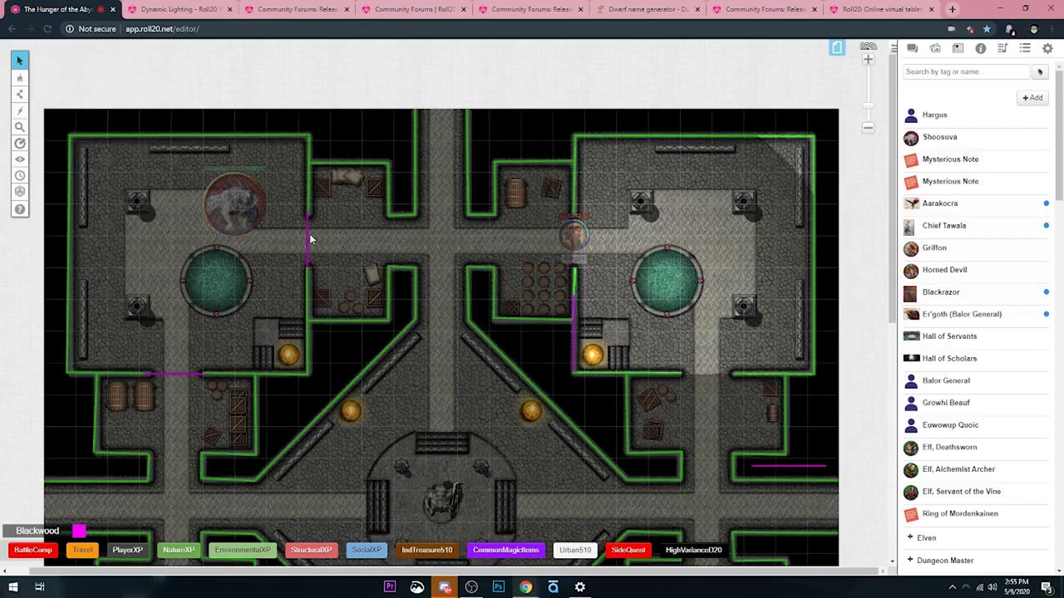
pyautogui.moveTo(309, 237); pyautogui.dragTo(308, 301)
pyautogui.moveTo(20, 77)
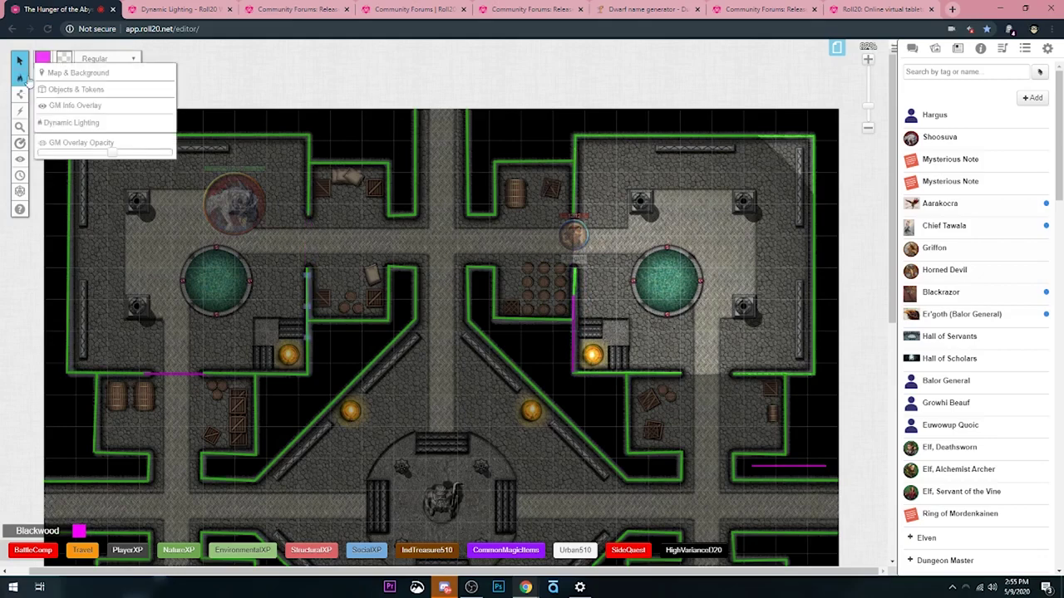
pyautogui.click(74, 88)
pyautogui.moveTo(573, 236); pyautogui.dragTo(283, 252)
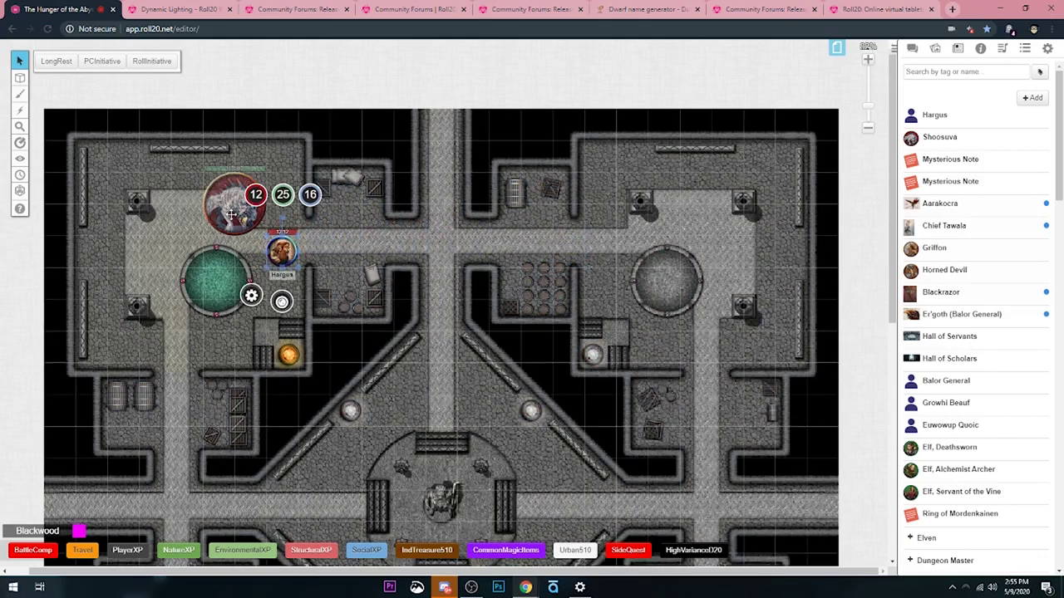
pyautogui.click(358, 225)
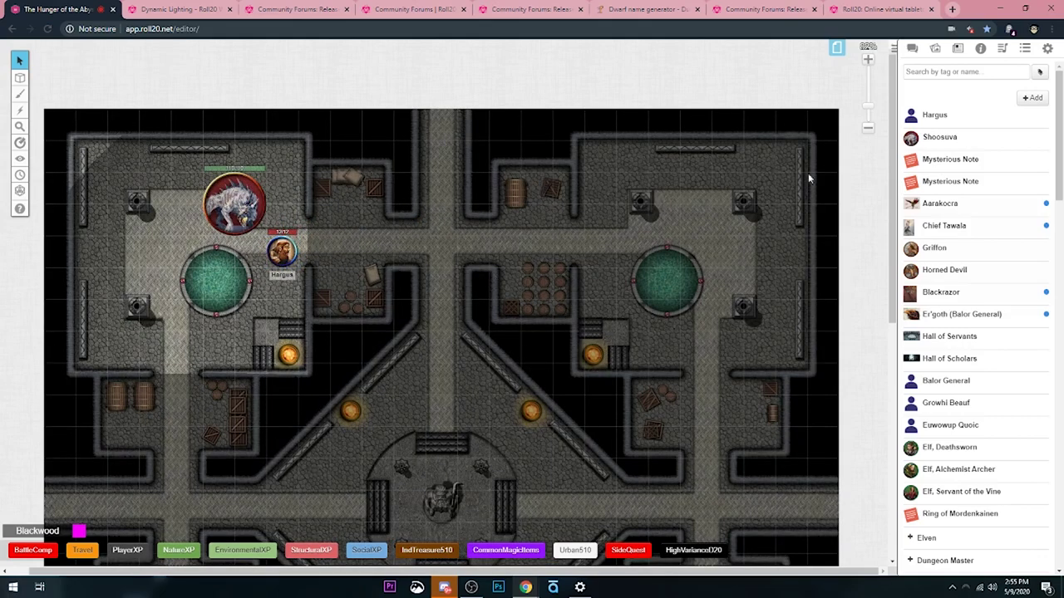
pyautogui.click(837, 48)
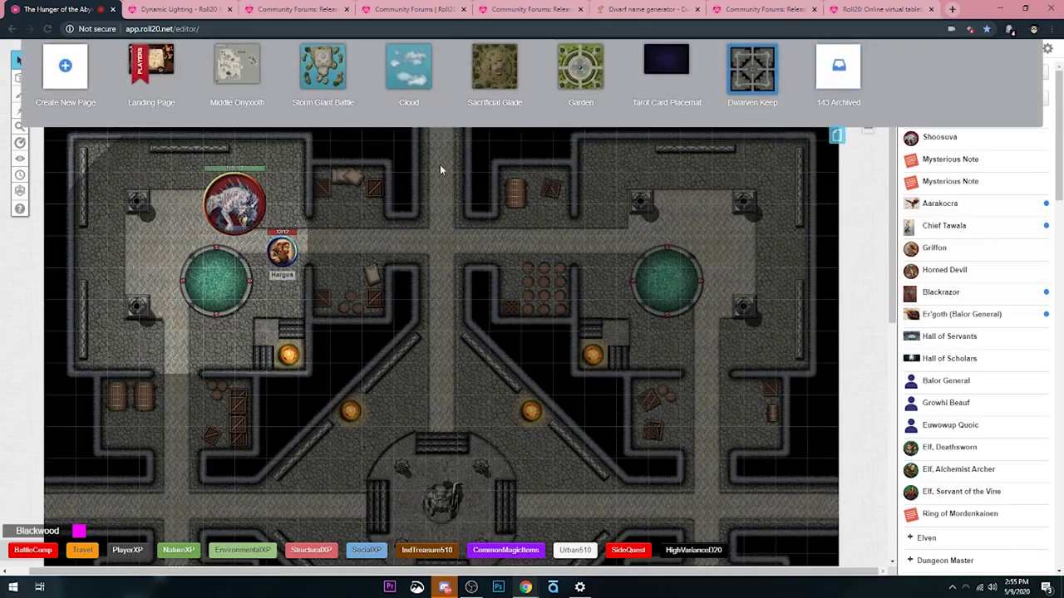
pyautogui.click(283, 248)
pyautogui.scroll(-5, 489, 367)
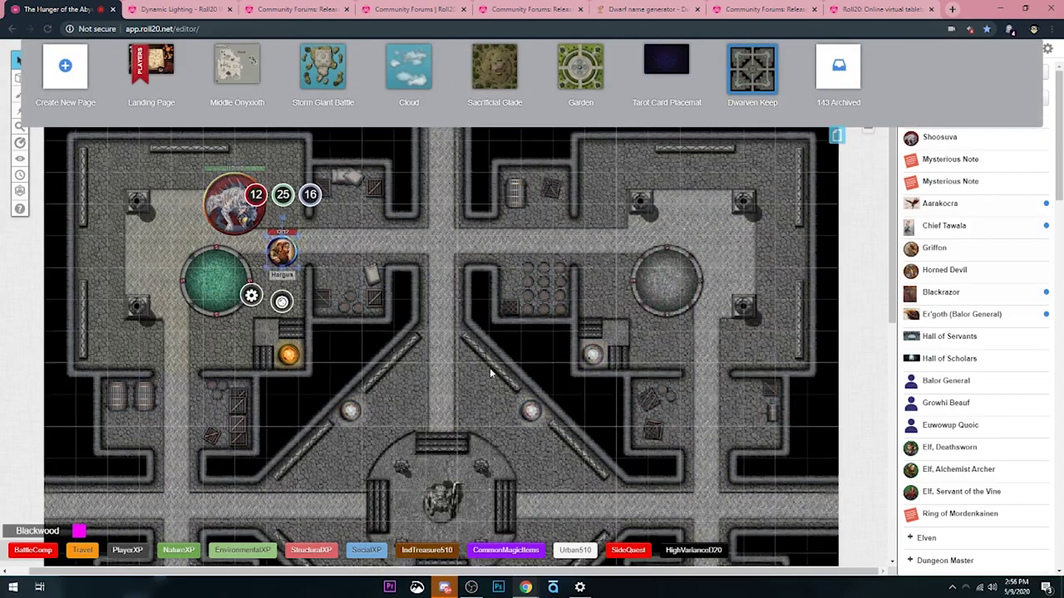
pyautogui.scroll(2, 486, 371)
pyautogui.scroll(3, 424, 370)
pyautogui.scroll(-1, 335, 354)
pyautogui.scroll(1, 336, 354)
pyautogui.click(336, 354)
pyautogui.scroll(-3, 336, 354)
pyautogui.scroll(3, 427, 338)
pyautogui.scroll(-3, 400, 270)
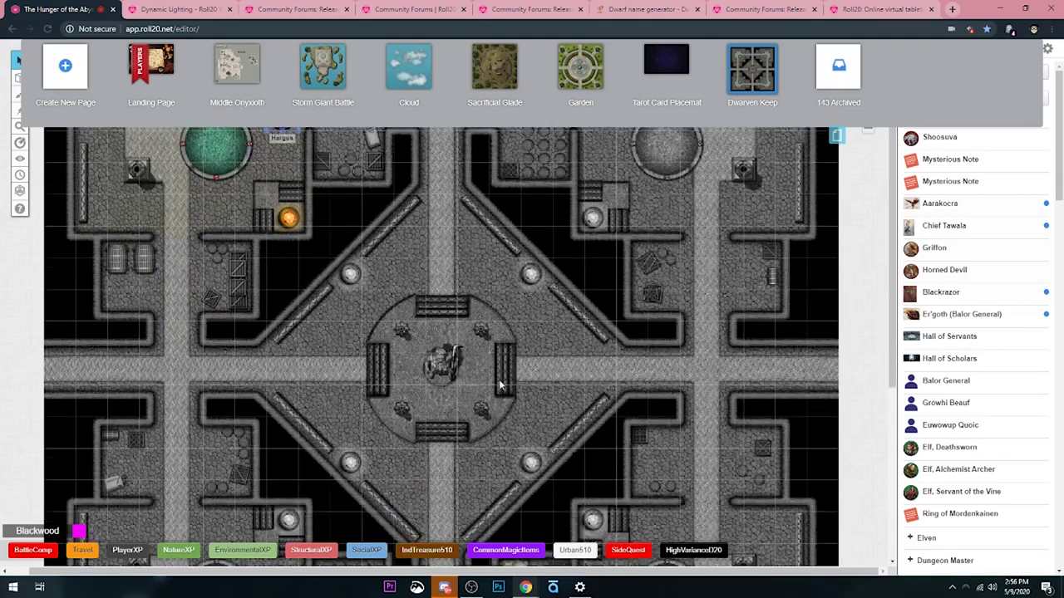
pyautogui.scroll(-6, 494, 355)
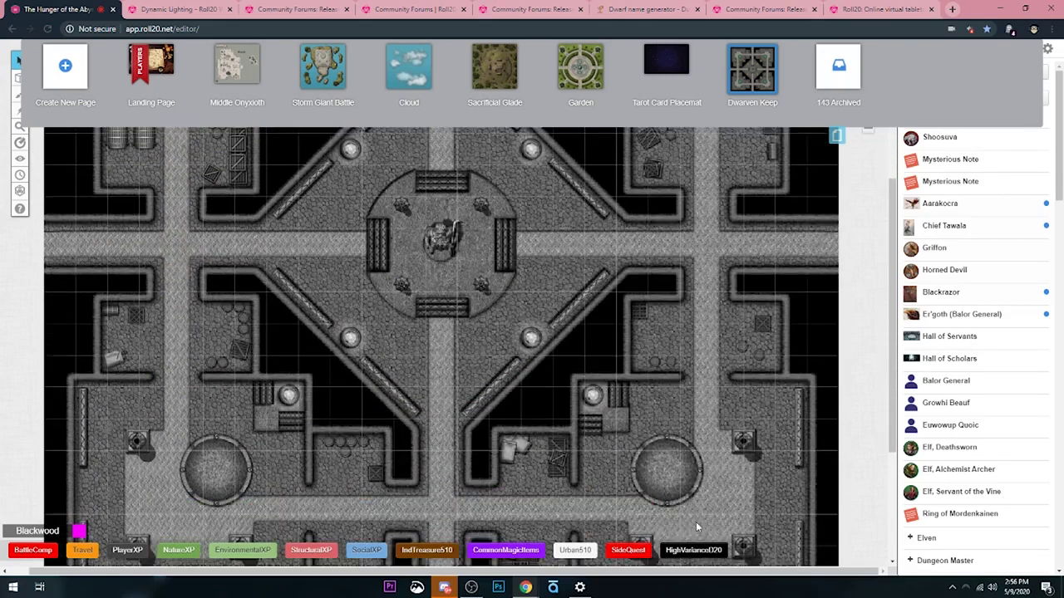
pyautogui.scroll(7, 497, 409)
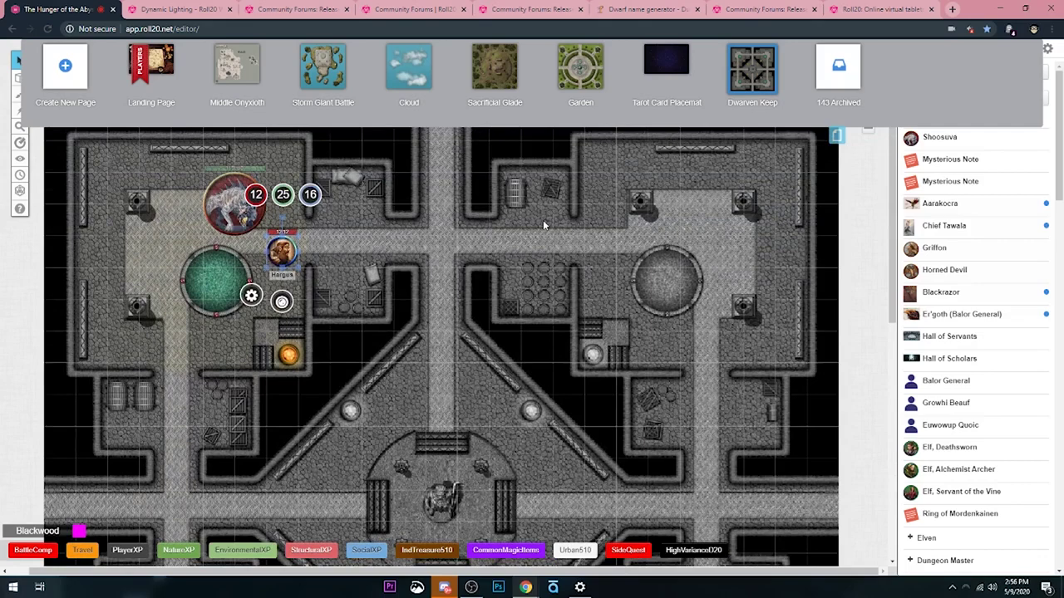
pyautogui.click(837, 134)
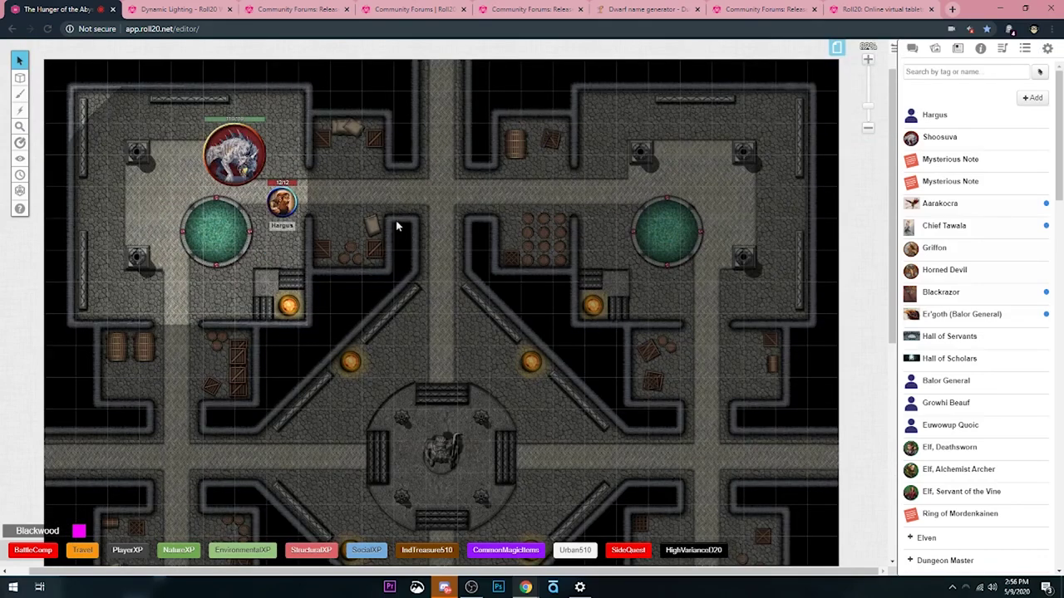